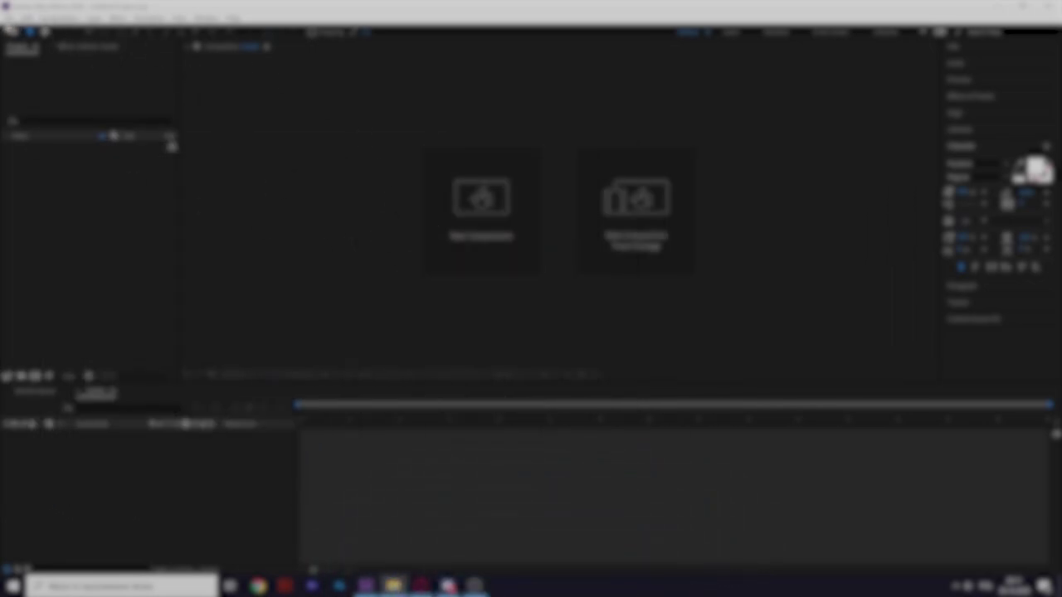
Begin a new project and composition with a 30 fps rate, and move the recordings folder window aside.
{"action": "left_click", "coordinate": [17, 17]}
{"action": "mouse_move", "coordinate": [49, 31]}
{"action": "left_click", "coordinate": [224, 43]}
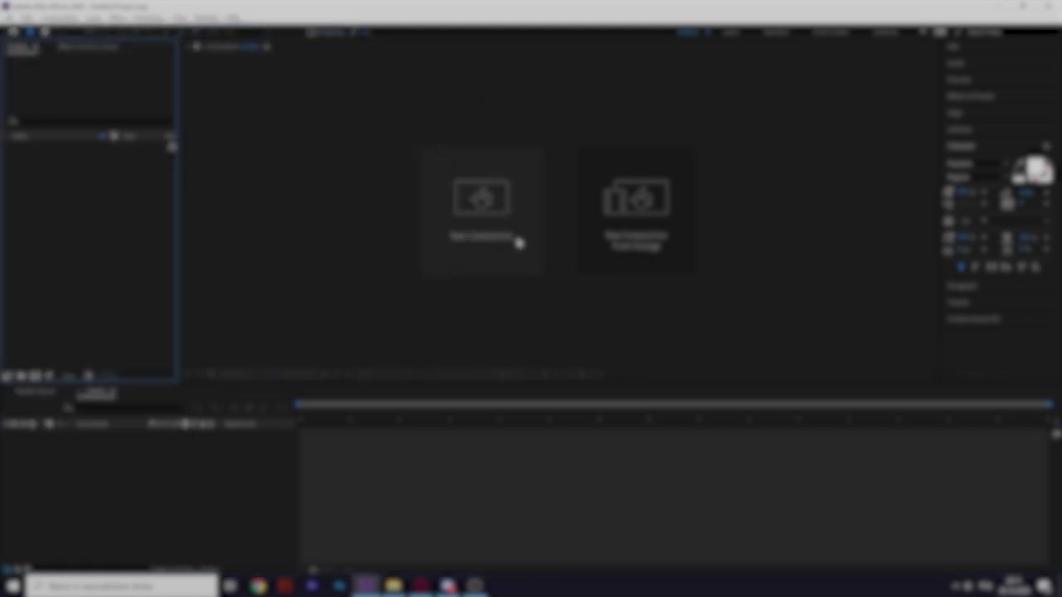
{"action": "left_click", "coordinate": [451, 221]}
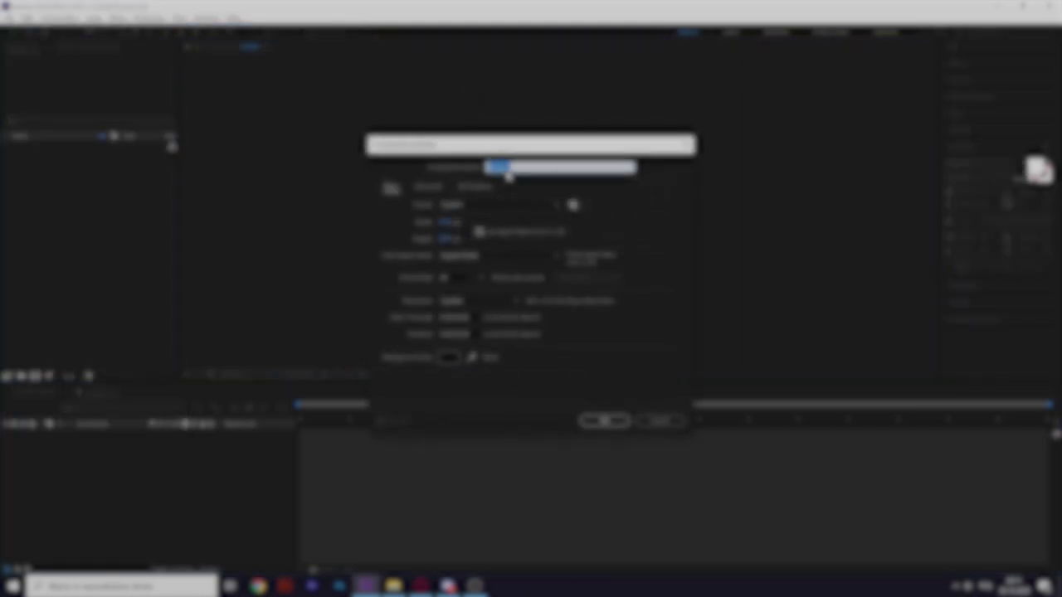
{"action": "left_click", "coordinate": [498, 168]}
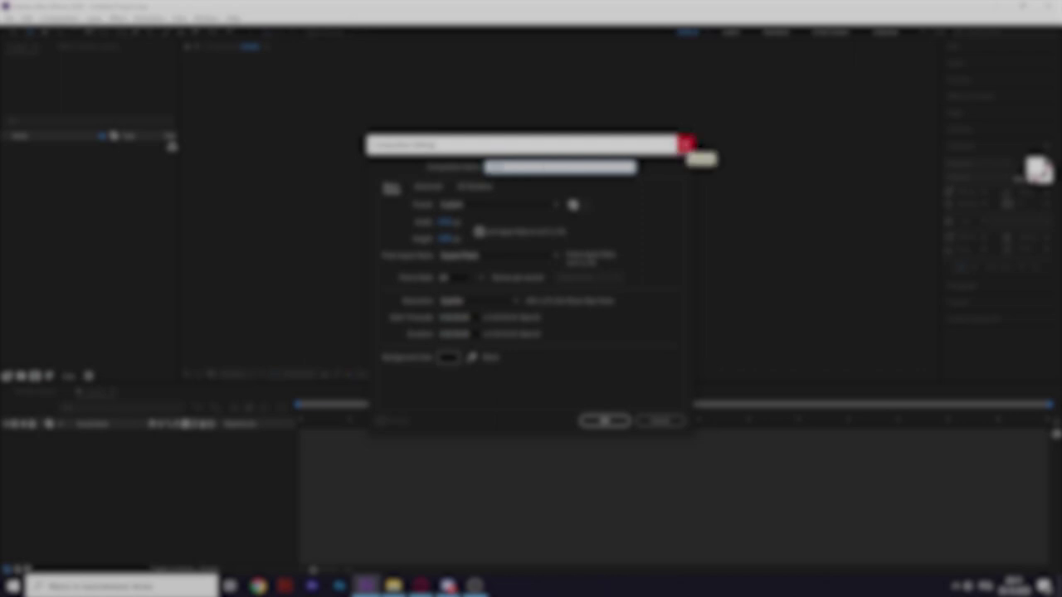
{"action": "left_click", "coordinate": [457, 278]}
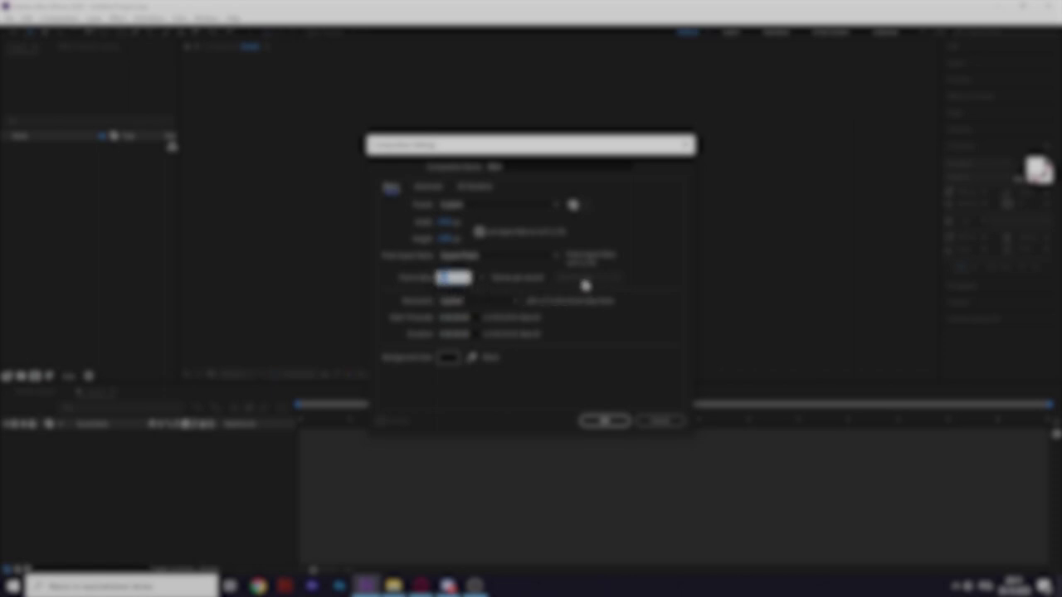
{"action": "type", "text": "30"}
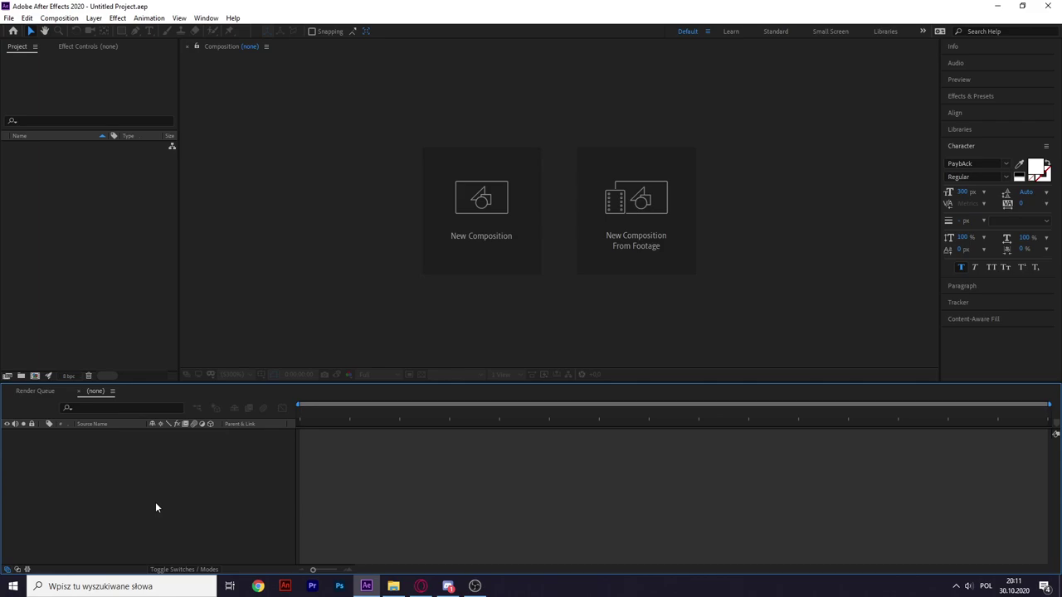
{"action": "left_click", "coordinate": [394, 586]}
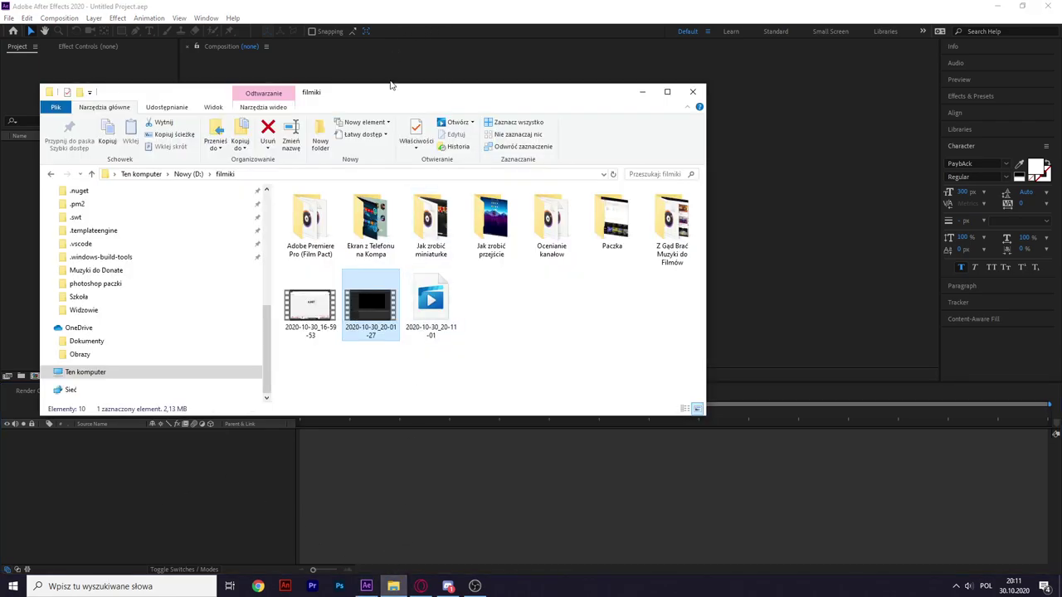
{"action": "left_click_drag", "start_coordinate": [391, 83], "coordinate": [0, 166]}
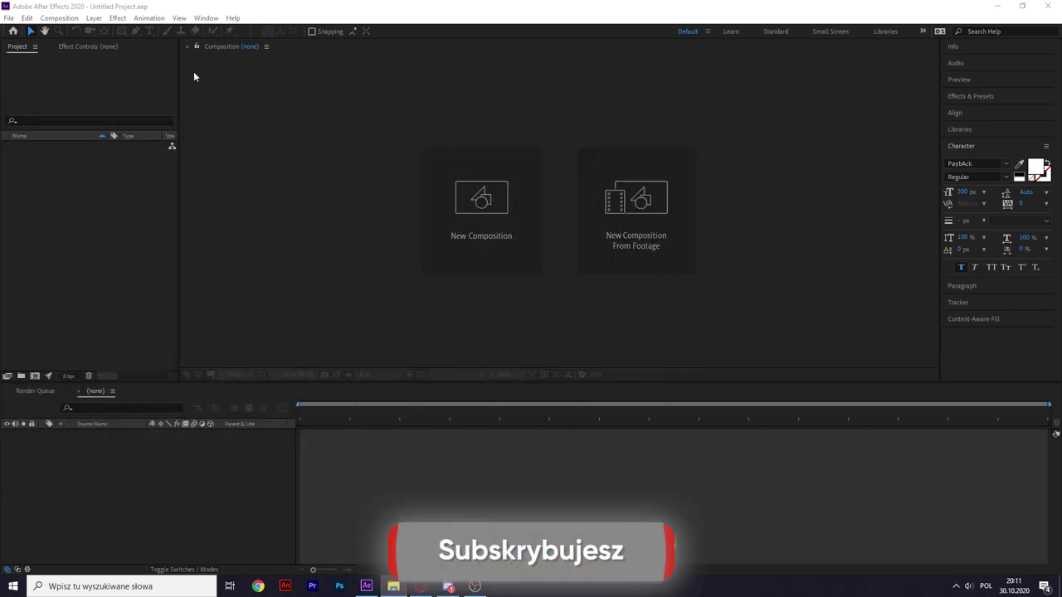
Start a fresh project with a new composition named Film at 60 fps.
{"action": "left_click", "coordinate": [9, 18]}
{"action": "mouse_move", "coordinate": [26, 30]}
{"action": "left_click", "coordinate": [216, 31]}
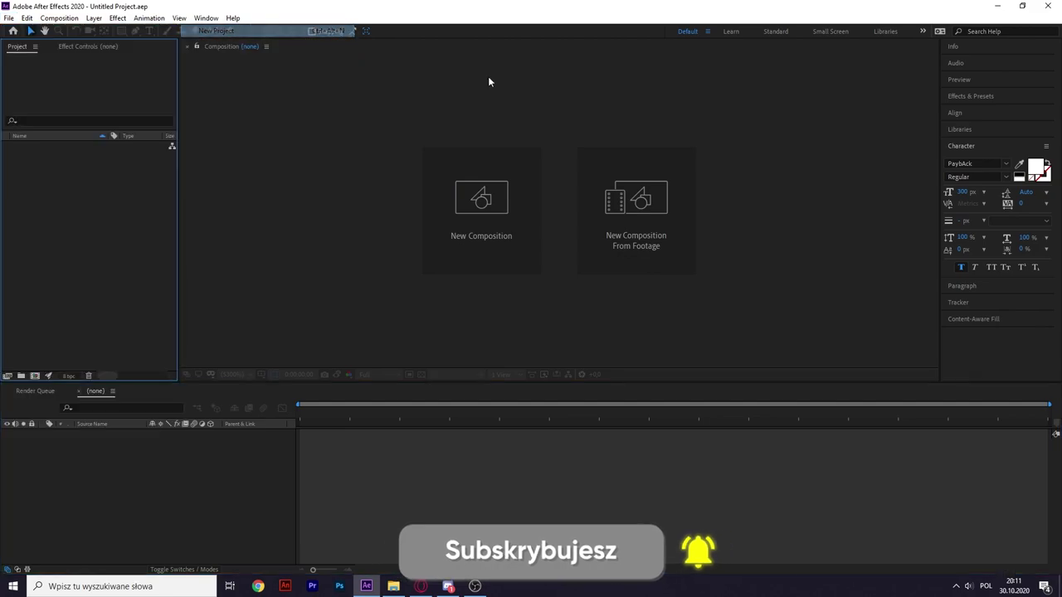
{"action": "left_click", "coordinate": [466, 223]}
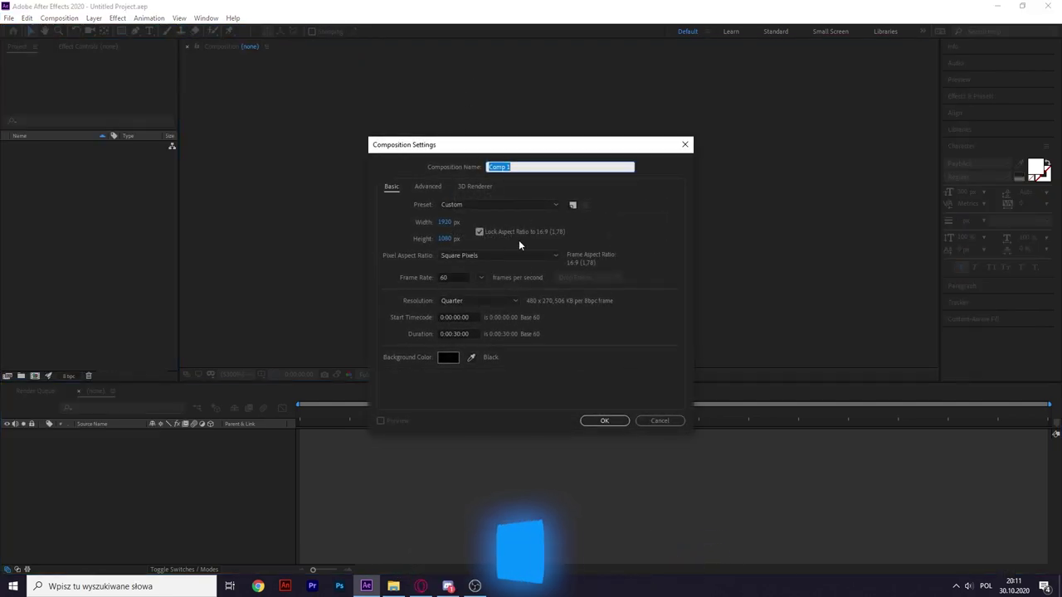
{"action": "double_click", "coordinate": [550, 166]}
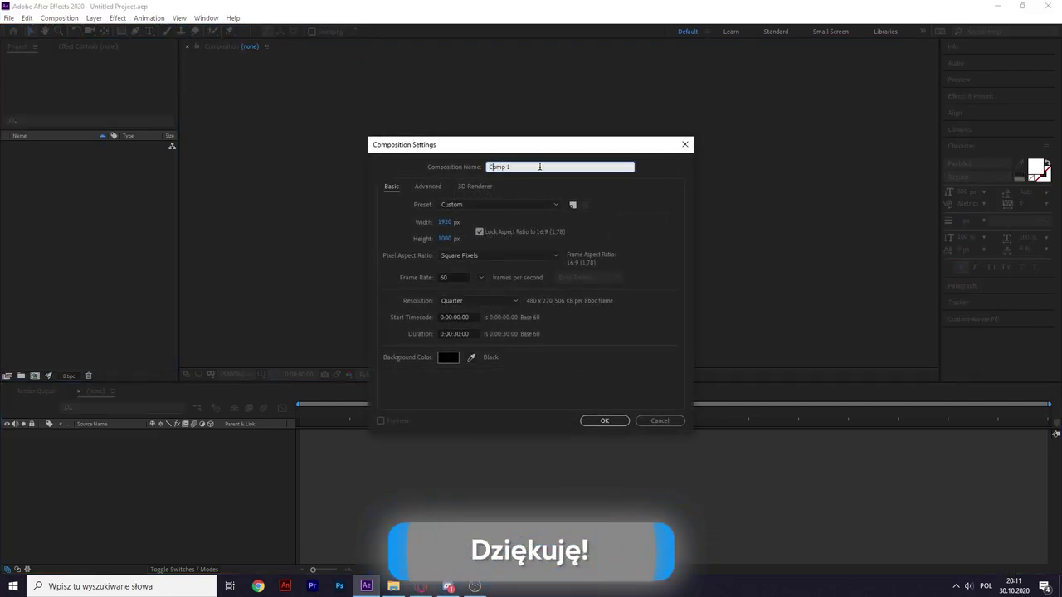
{"action": "key", "text": "BackSpace"}
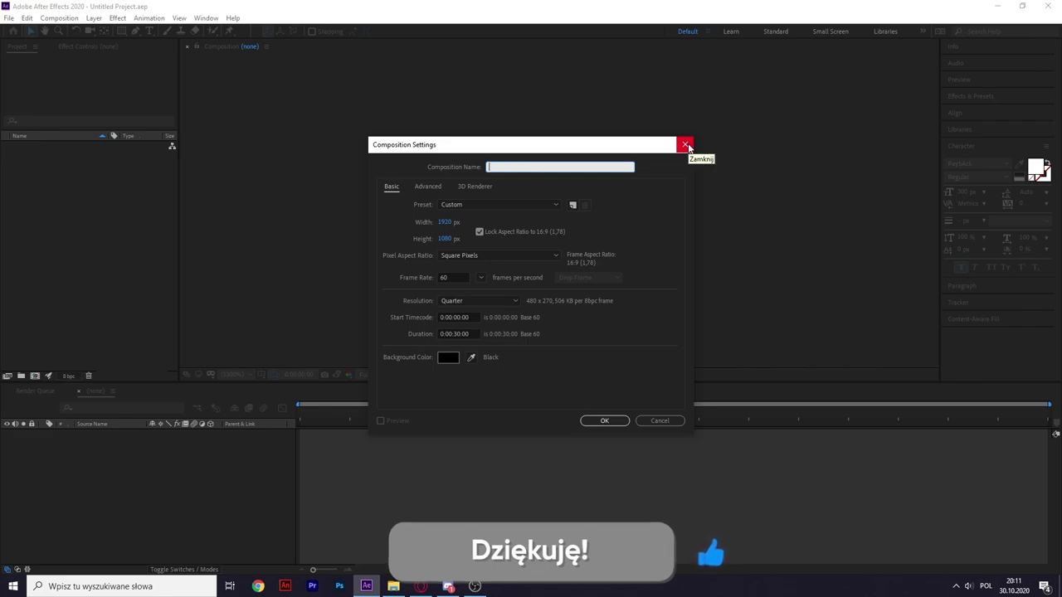
{"action": "type", "text": "Film"}
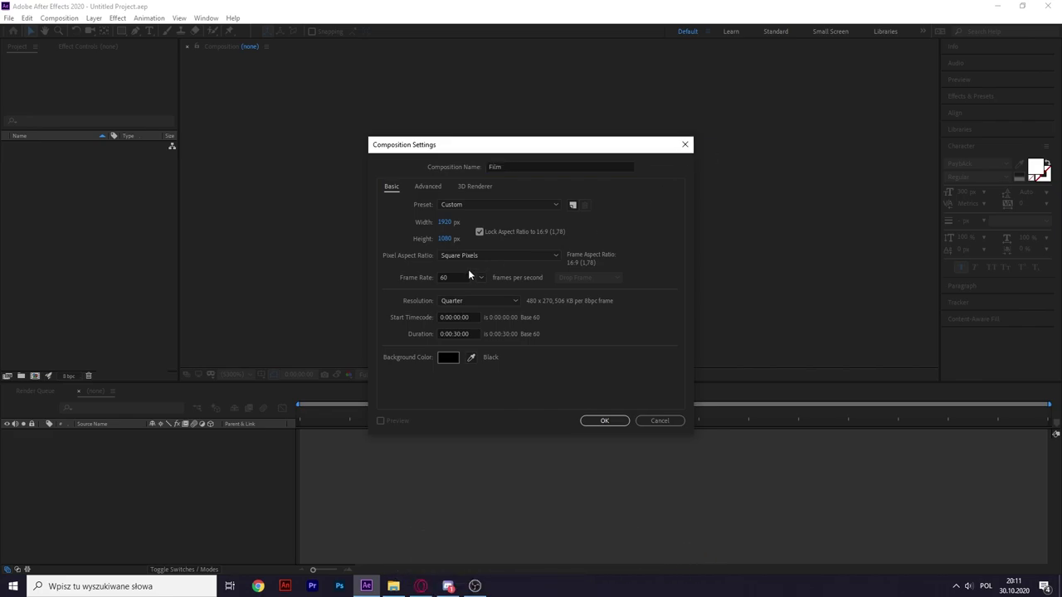
{"action": "left_click", "coordinate": [460, 278]}
{"action": "key", "text": "Return"}
Create Film, fit the viewer, and drop 2020-10-30_20-01-27.mp4 into it as layer 1.
{"action": "left_click", "coordinate": [594, 421]}
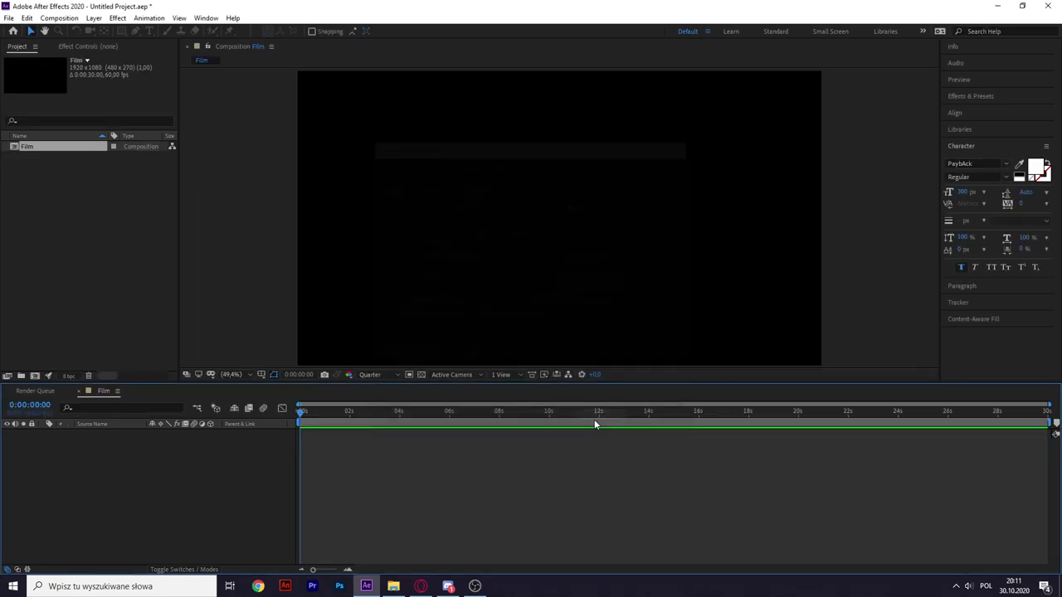
{"action": "scroll", "coordinate": [363, 292], "scroll_direction": "down", "scroll_amount": 8}
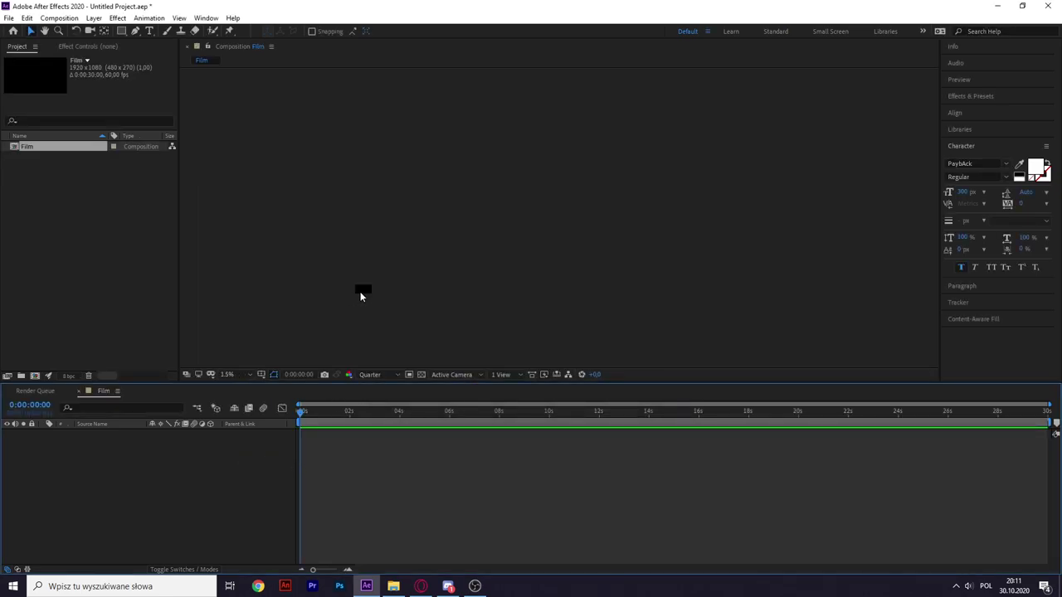
{"action": "left_click", "coordinate": [228, 374]}
{"action": "left_click", "coordinate": [249, 190]}
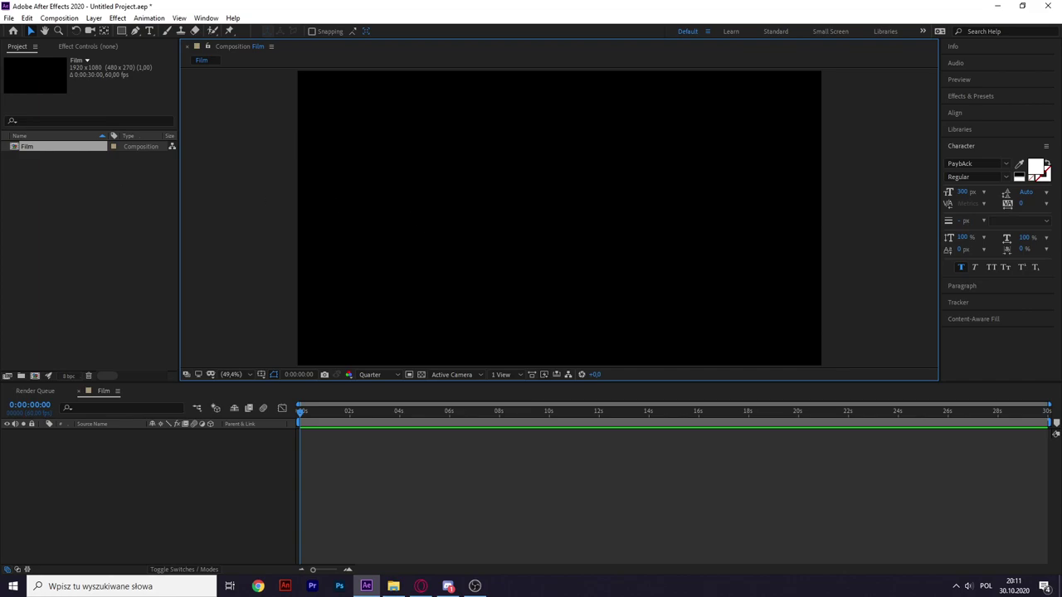
{"action": "left_click_drag", "start_coordinate": [58, 157], "coordinate": [158, 462]}
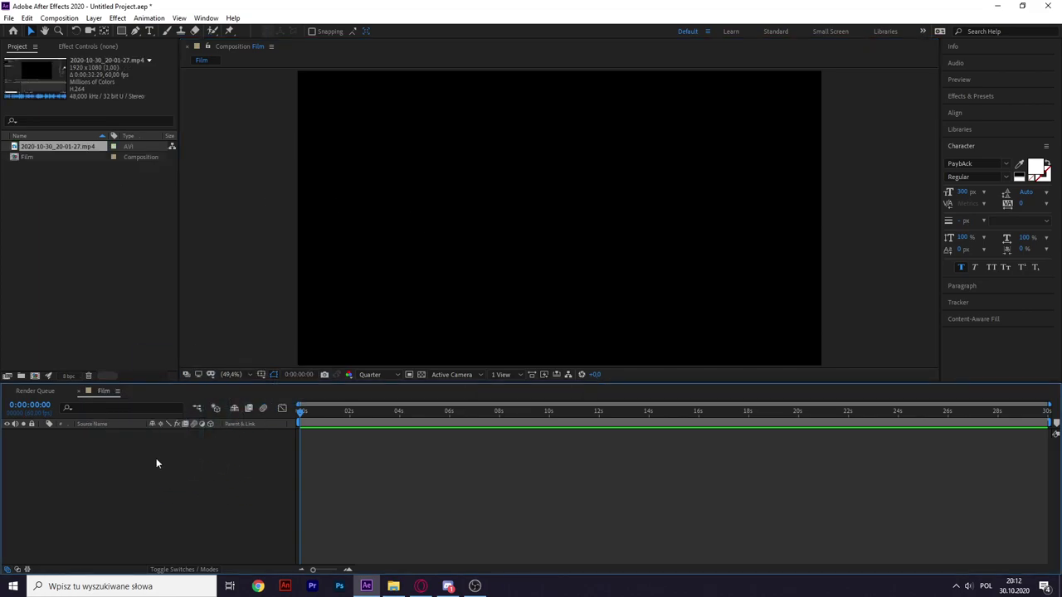
{"action": "left_click", "coordinate": [226, 506]}
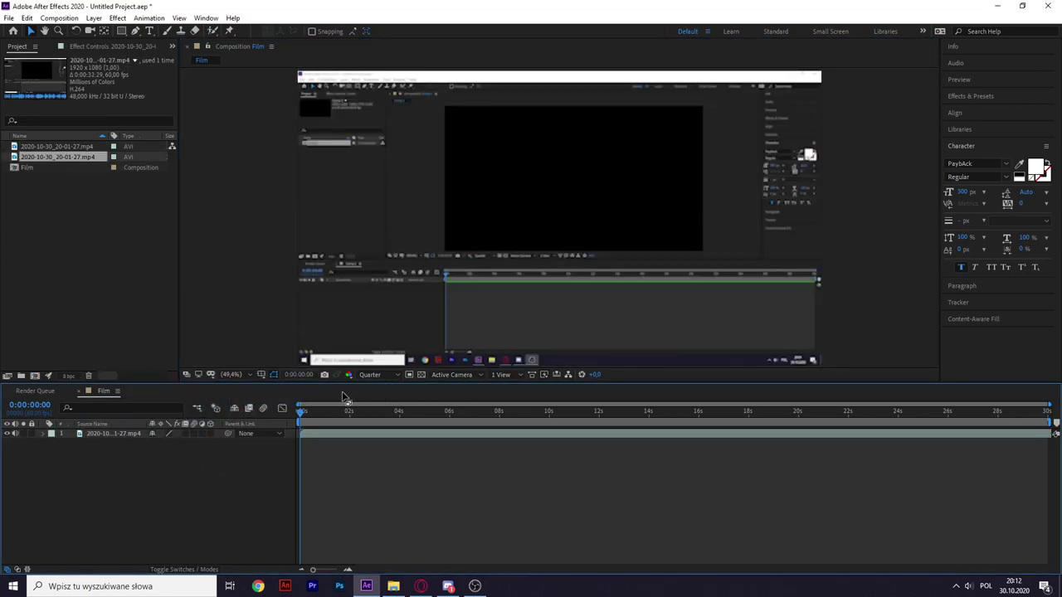
Set the preview resolution to Half and zoom the timeline in to individual frames.
{"action": "left_click", "coordinate": [397, 375]}
{"action": "left_click", "coordinate": [366, 414]}
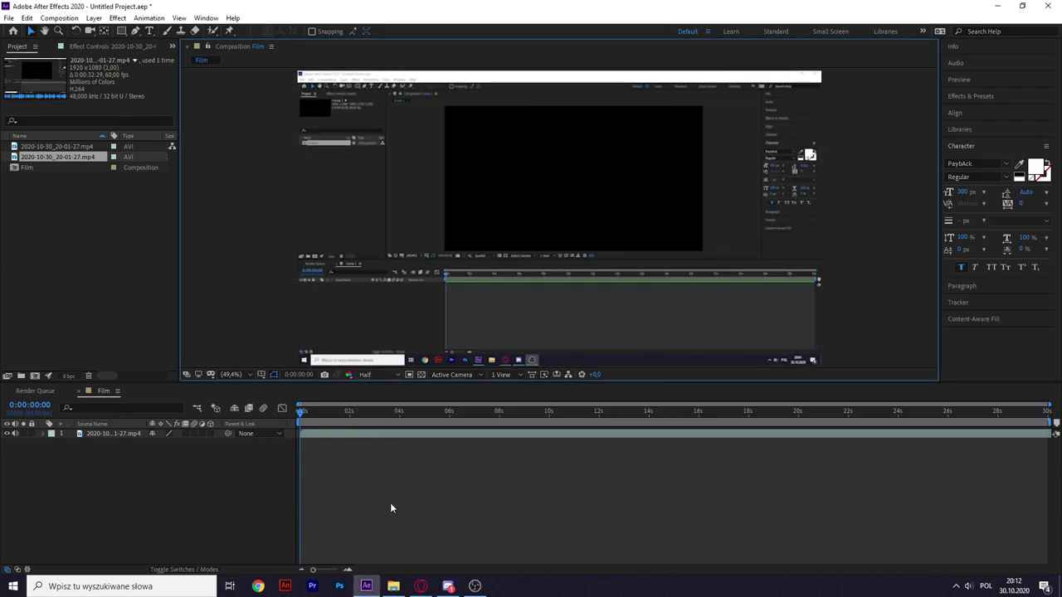
{"action": "key", "text": "semicolon"}
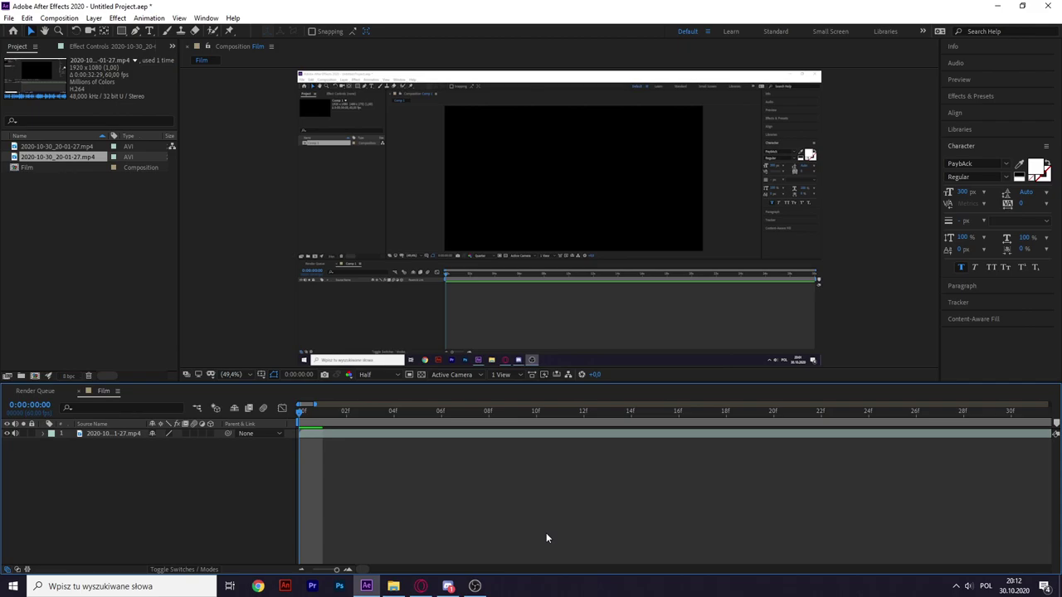
{"action": "left_click", "coordinate": [349, 569]}
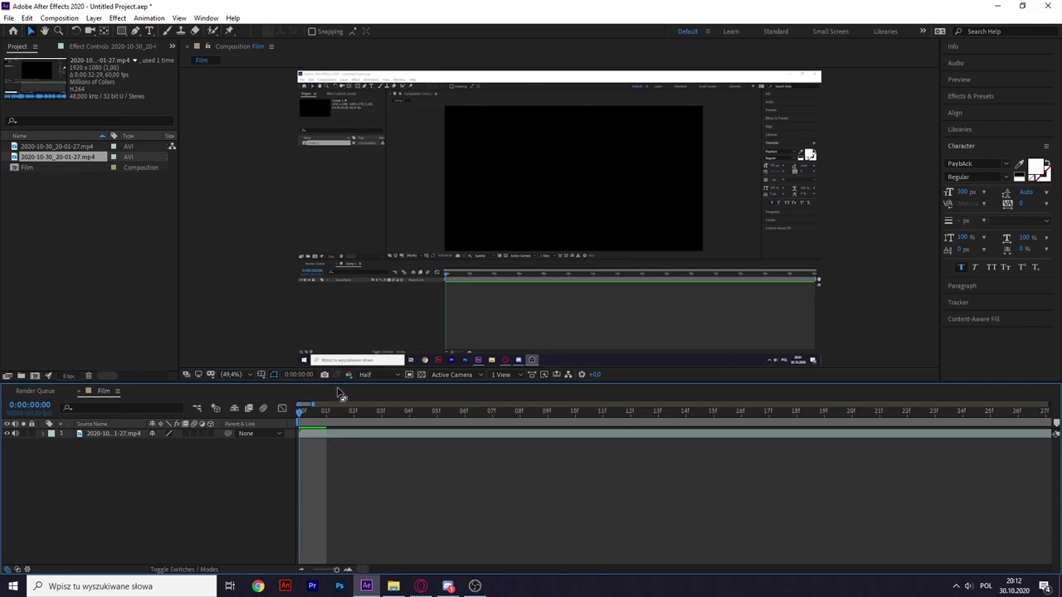
{"action": "left_click", "coordinate": [393, 586]}
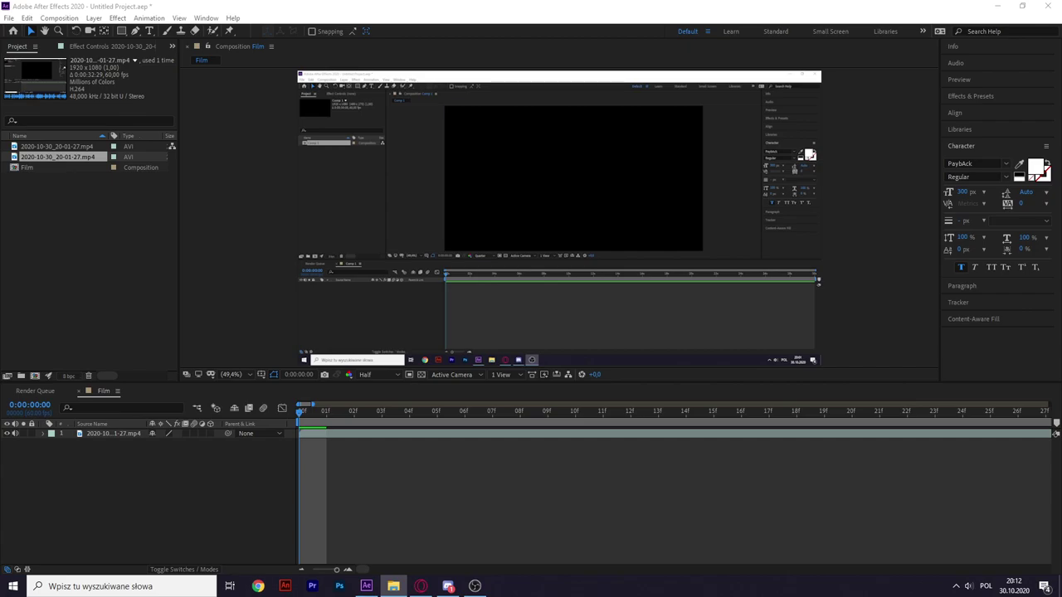
Drag Better Off.mp3 into the Film timeline as layer 2, then deselect it.
{"action": "mouse_move", "coordinate": [0, 464]}
{"action": "left_mouse_down"}
{"action": "mouse_move", "coordinate": [83, 470]}
{"action": "mouse_move", "coordinate": [245, 375]}
{"action": "left_mouse_up"}
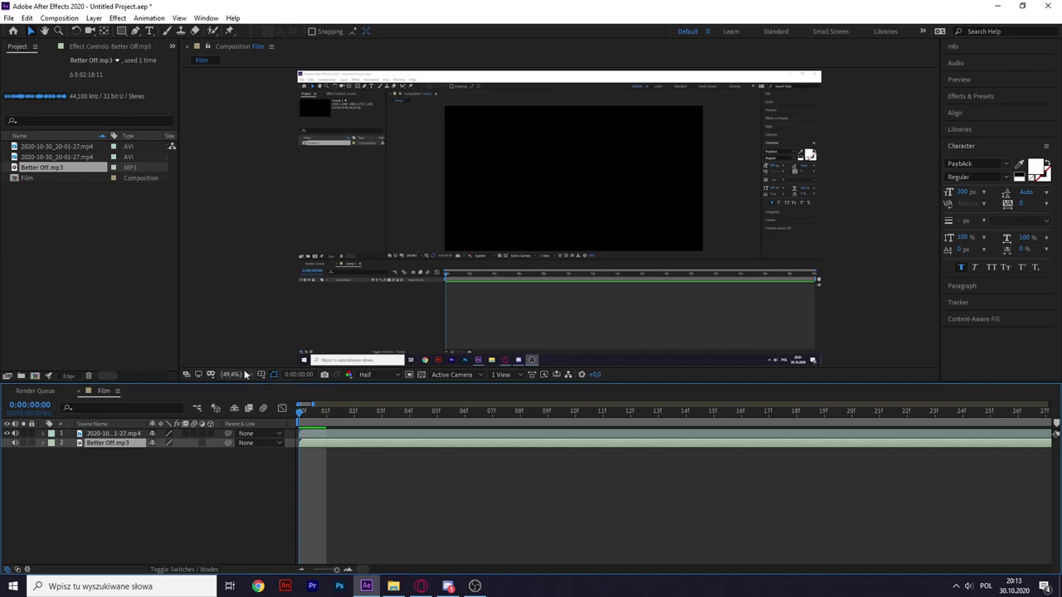
{"action": "left_click", "coordinate": [146, 519]}
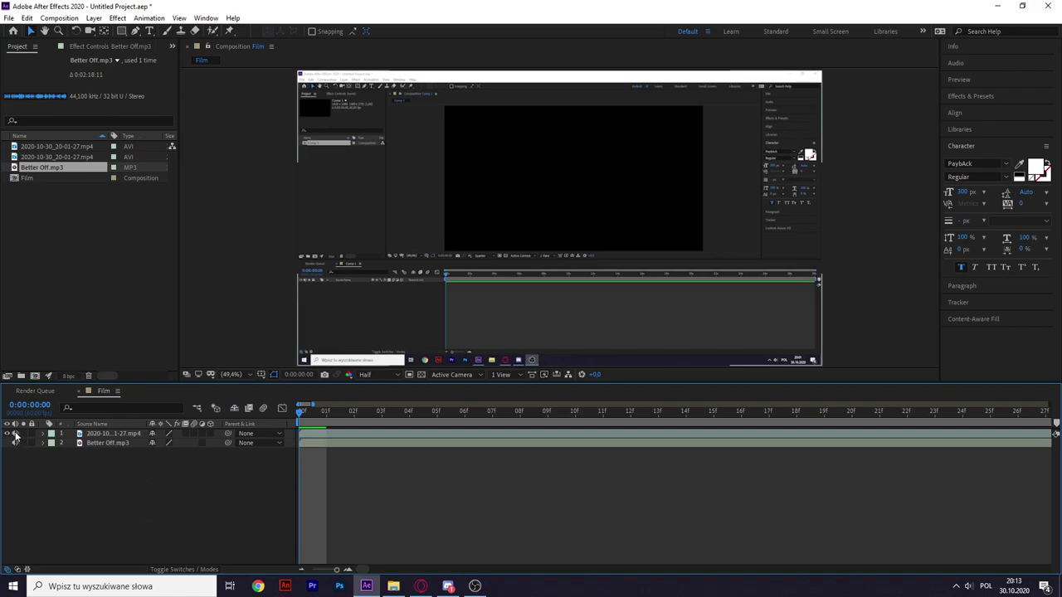
Check the screen-recording layer's audio and transform properties, then fold the layer up.
{"action": "left_click", "coordinate": [43, 434]}
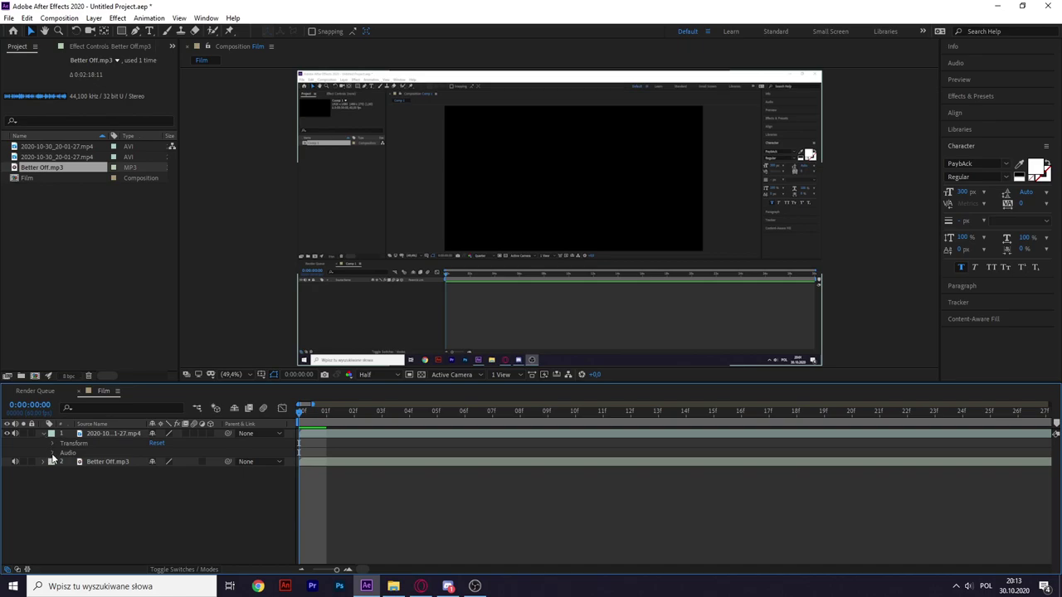
{"action": "left_click", "coordinate": [52, 453]}
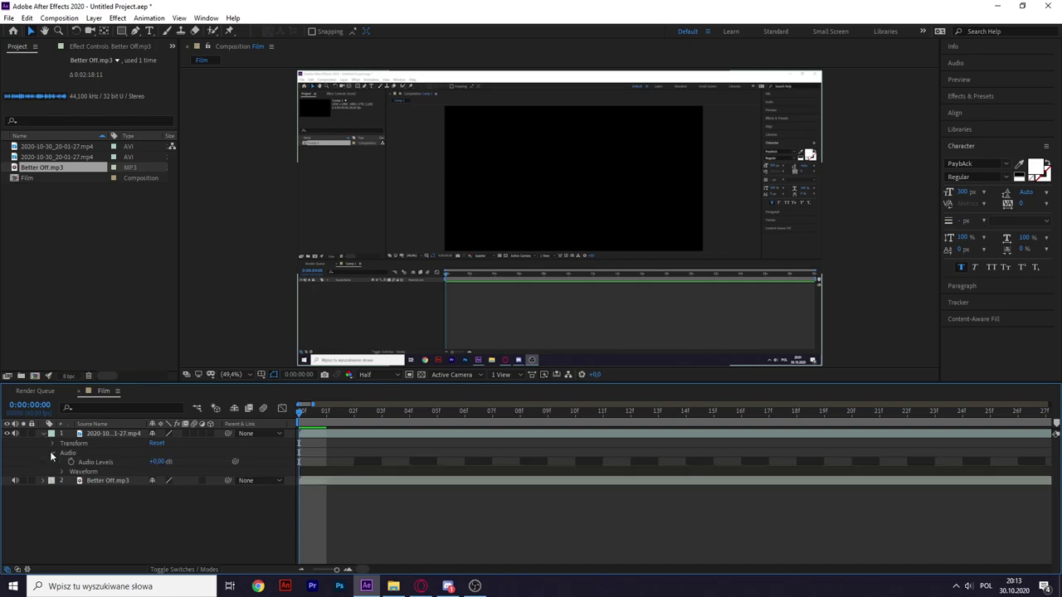
{"action": "left_click", "coordinate": [52, 454]}
{"action": "left_click", "coordinate": [53, 444]}
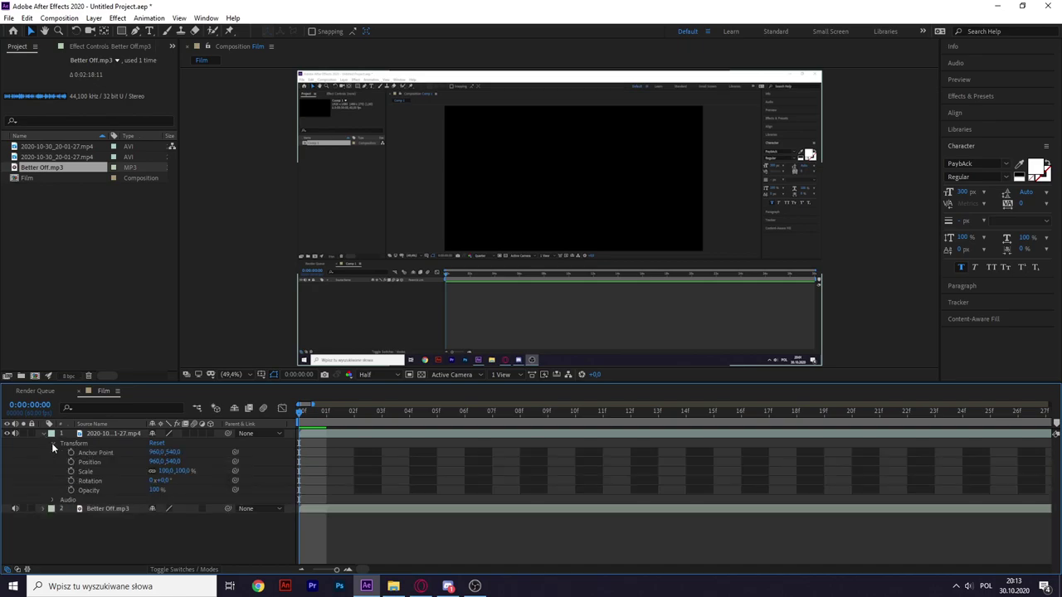
{"action": "left_click", "coordinate": [51, 443]}
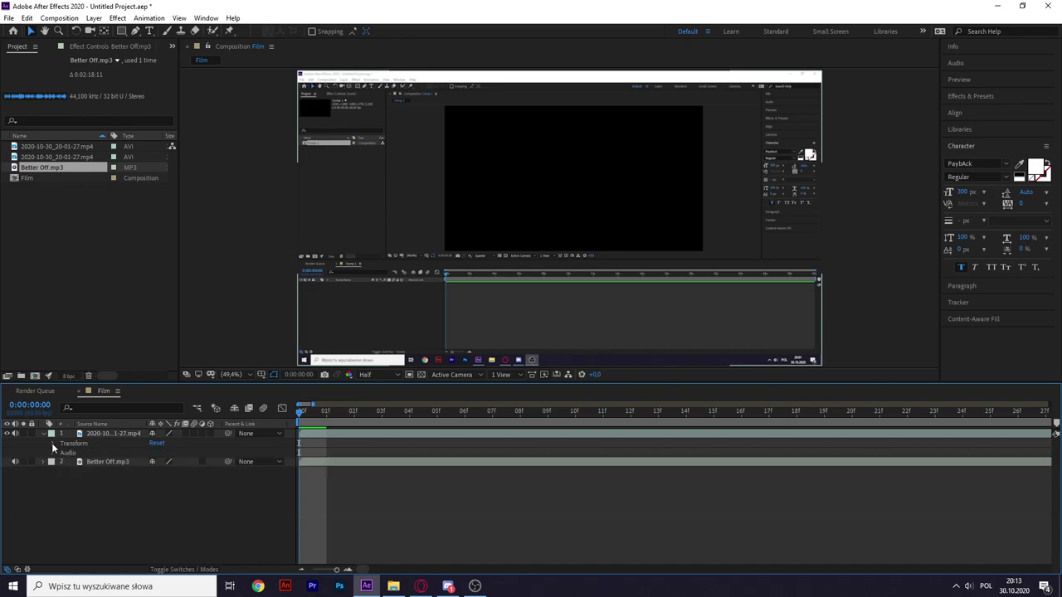
{"action": "left_click", "coordinate": [43, 434]}
Show the Better Off.mp3 waveform, then hide it and collapse its audio properties.
{"action": "left_click", "coordinate": [43, 443]}
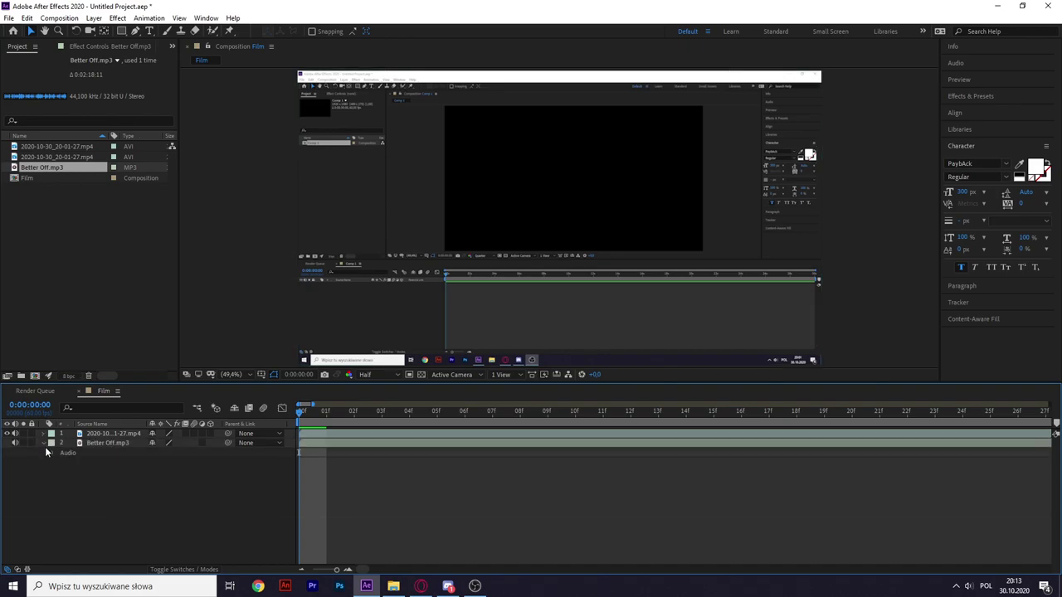
{"action": "left_click", "coordinate": [50, 453]}
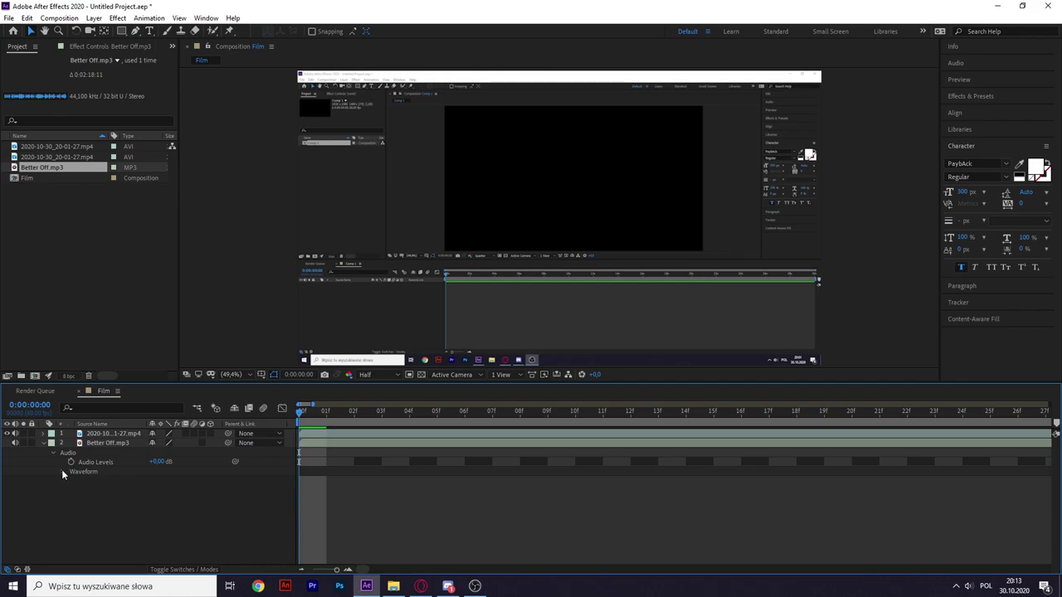
{"action": "left_click", "coordinate": [61, 472]}
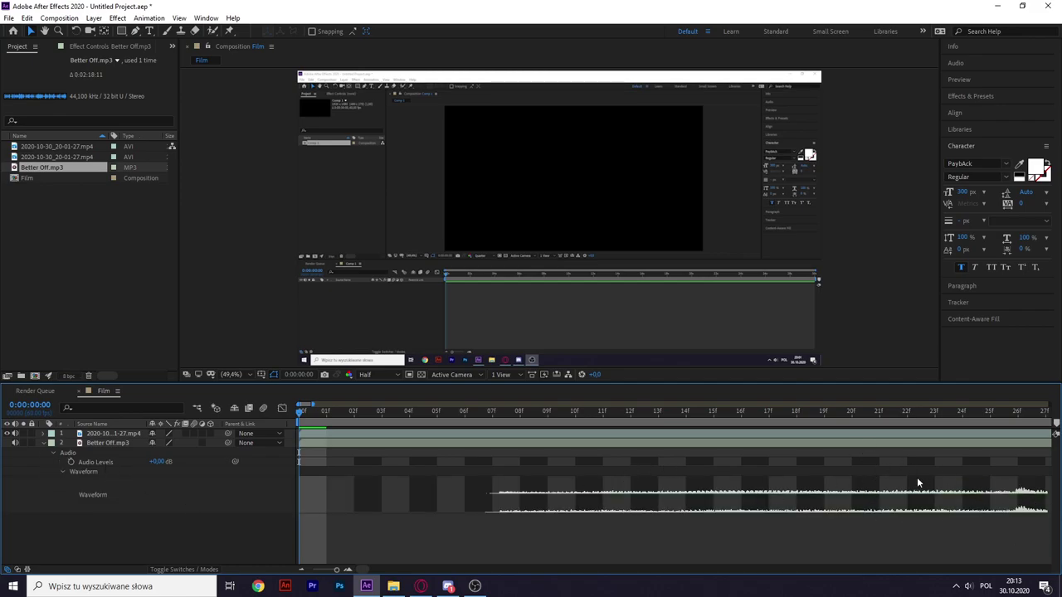
{"action": "left_click", "coordinate": [62, 471]}
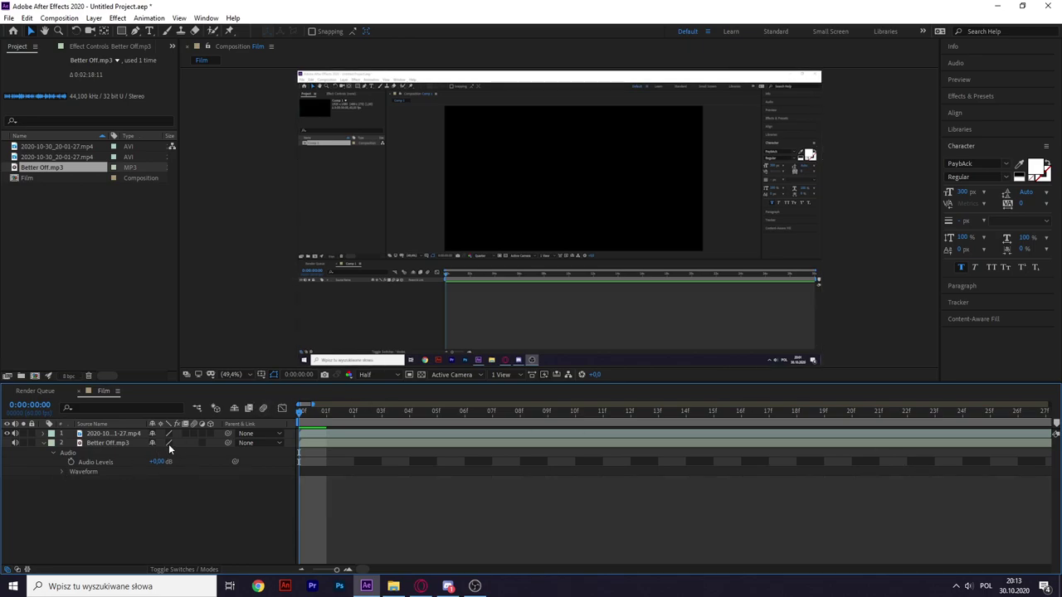
{"action": "key", "text": "ctrl+grave"}
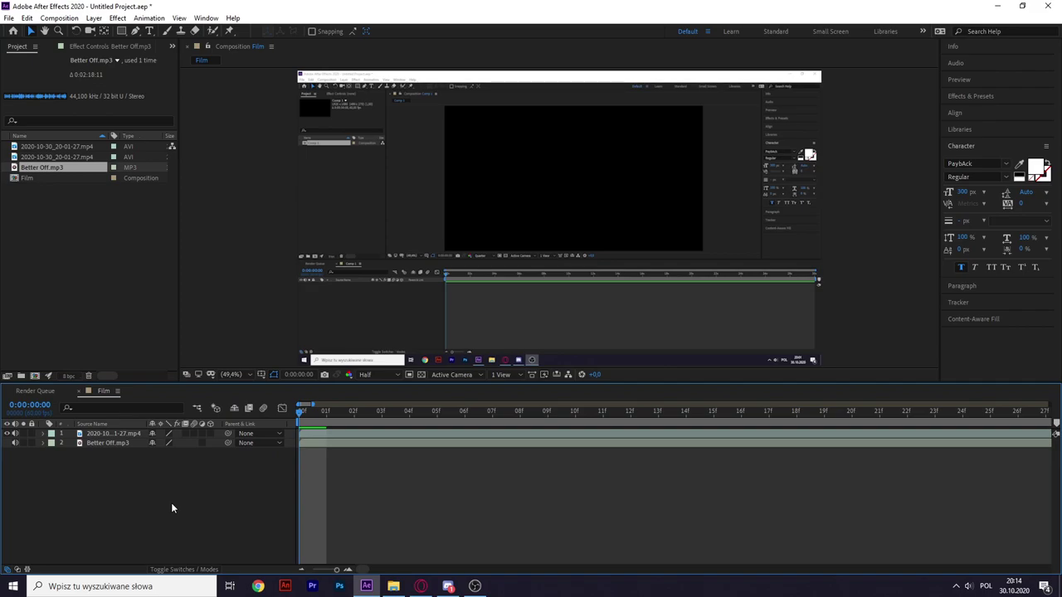
Turn off layer 1's video, zoom the timeline out, and preview the composition with music only.
{"action": "left_click", "coordinate": [74, 434]}
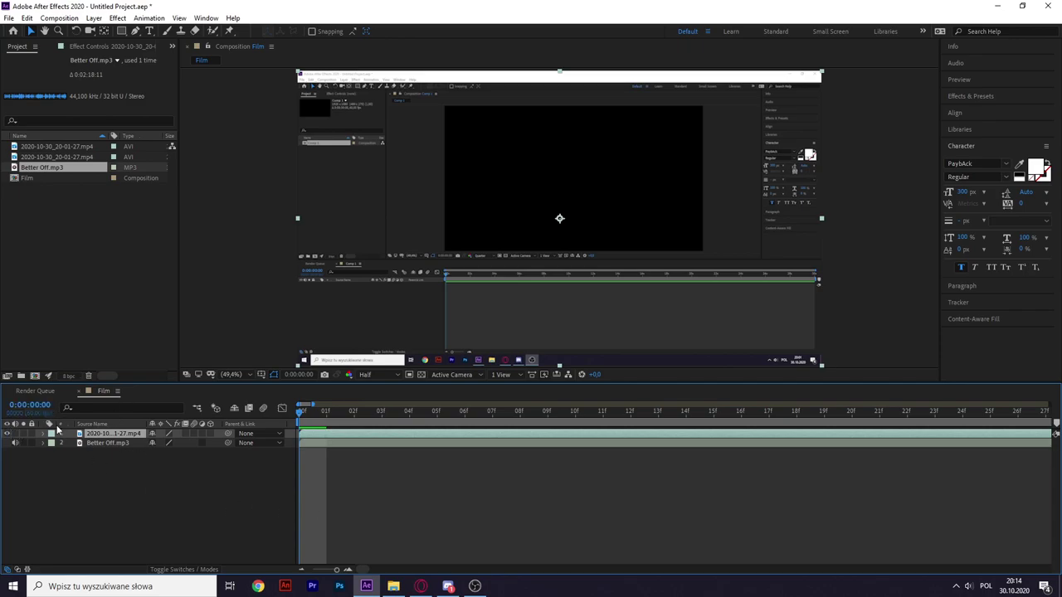
{"action": "left_click", "coordinate": [7, 434]}
{"action": "key", "text": "minus"}
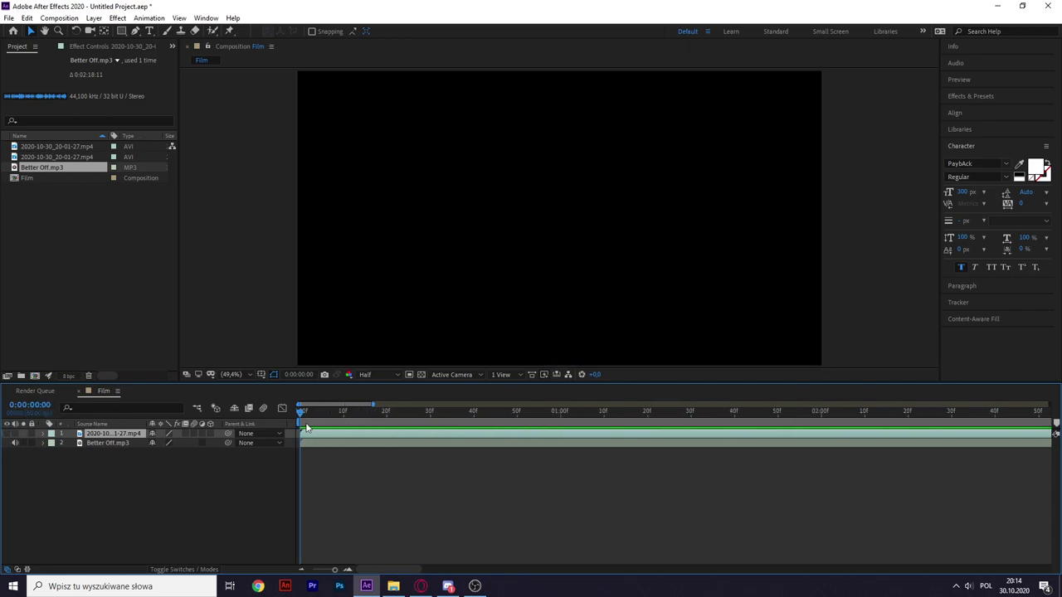
{"action": "key", "text": "space"}
{"action": "key", "text": "semicolon"}
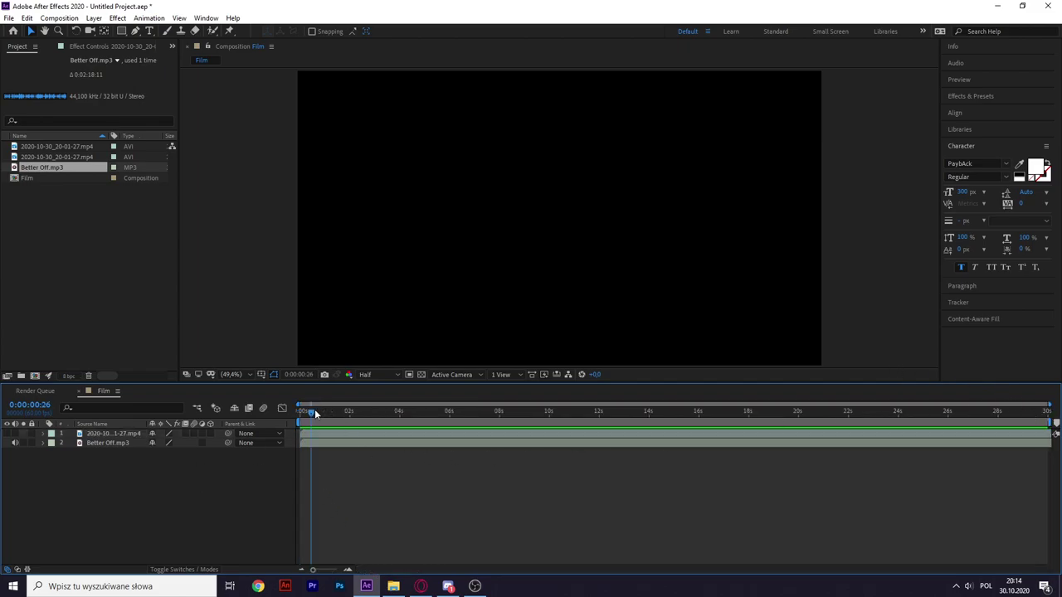
{"action": "left_click_drag", "start_coordinate": [315, 409], "coordinate": [1032, 429]}
{"action": "key", "text": "space"}
Change the Film composition's Duration to 0:05:00:00 in Composition Settings.
{"action": "left_click", "coordinate": [59, 18]}
{"action": "left_click", "coordinate": [89, 46]}
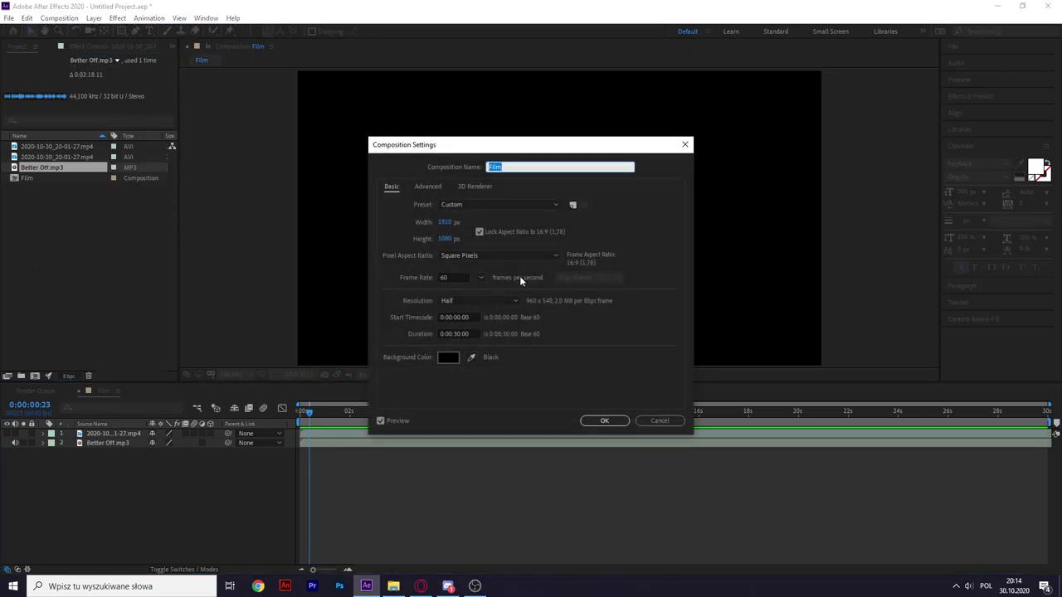
{"action": "left_click", "coordinate": [476, 317]}
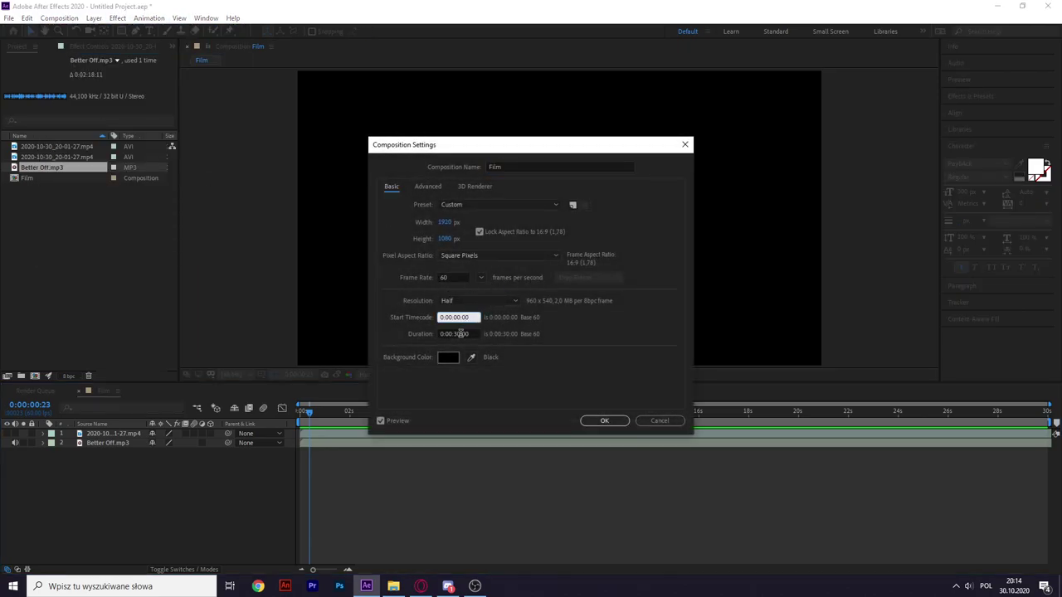
{"action": "key", "text": "Tab"}
{"action": "key", "text": "Right"}
{"action": "key", "text": "Left"}
{"action": "key", "text": "Left"}
{"action": "key", "text": "Left"}
{"action": "key", "text": "Left"}
{"action": "key", "text": "Left"}
{"action": "key", "text": "Delete"}
Apply the 5-minute duration and move the current time to 0:00:45:16.
{"action": "left_click", "coordinate": [583, 421]}
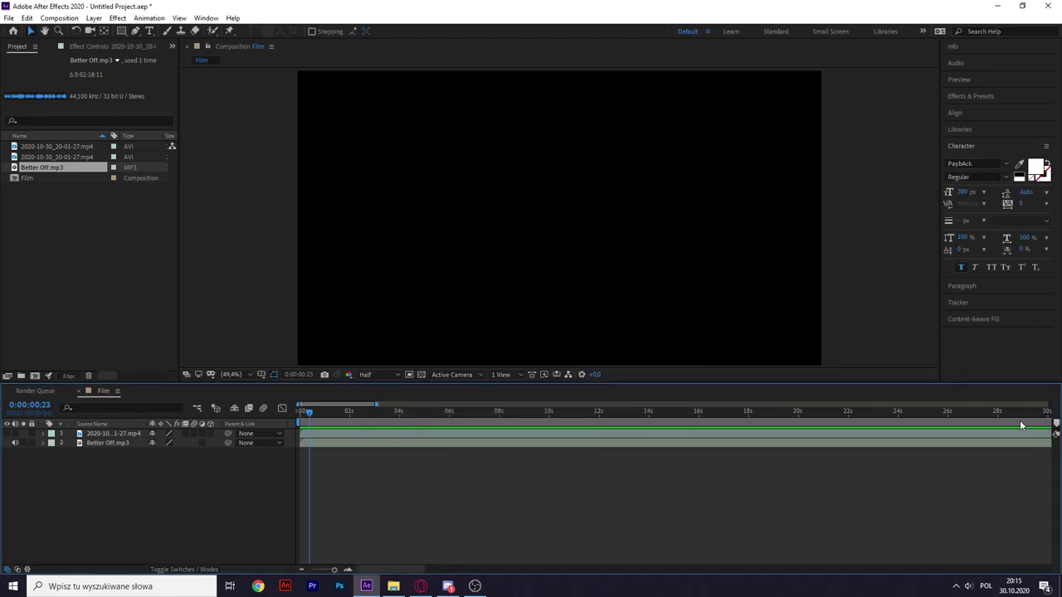
{"action": "left_click_drag", "start_coordinate": [413, 571], "coordinate": [1039, 571]}
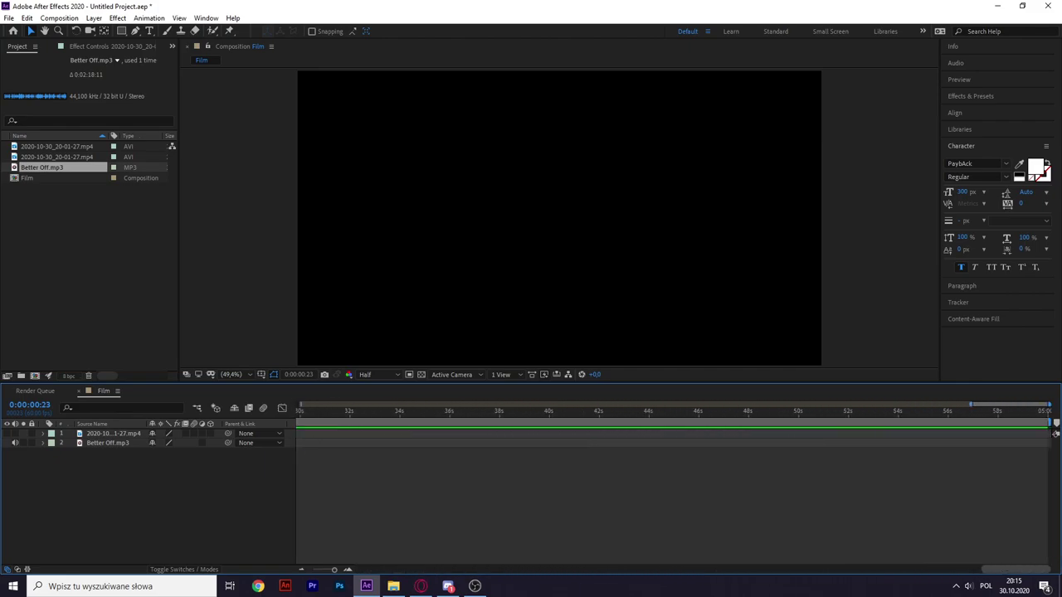
{"action": "key", "text": "semicolon"}
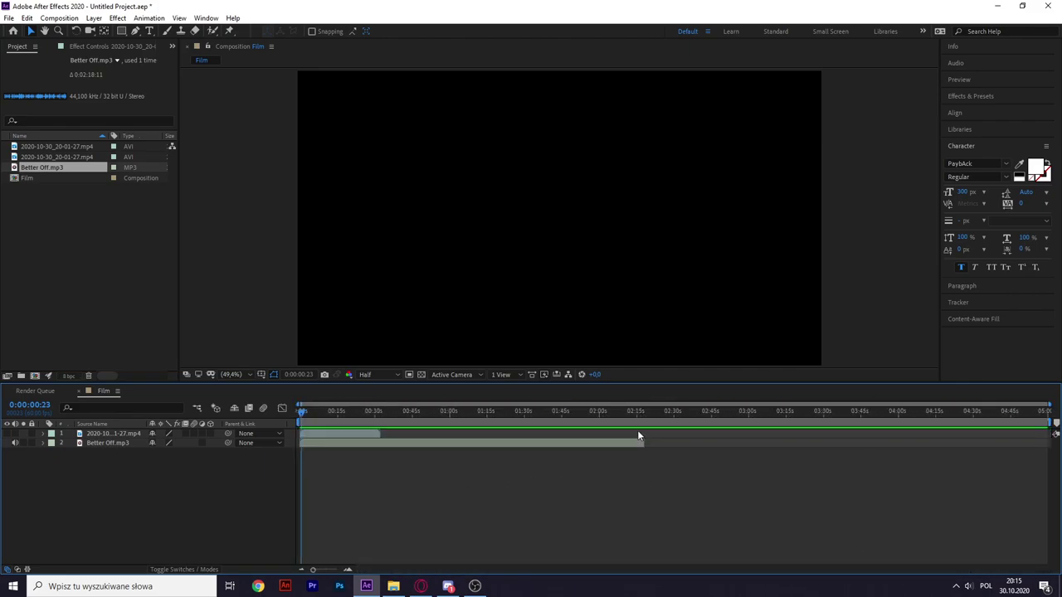
{"action": "left_click_drag", "start_coordinate": [298, 412], "coordinate": [347, 412]}
Select Better Off.mp3, zoom in near 45 seconds, and reveal its Audio Levels property.
{"action": "left_click", "coordinate": [344, 443]}
{"action": "key", "text": "equal"}
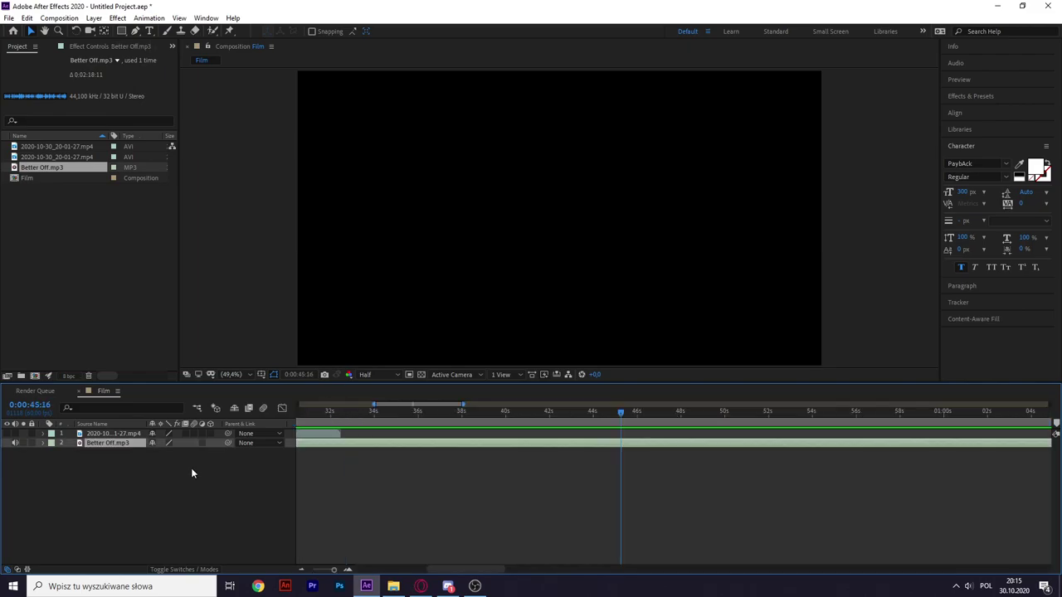
{"action": "left_click", "coordinate": [43, 443]}
{"action": "left_click", "coordinate": [52, 453]}
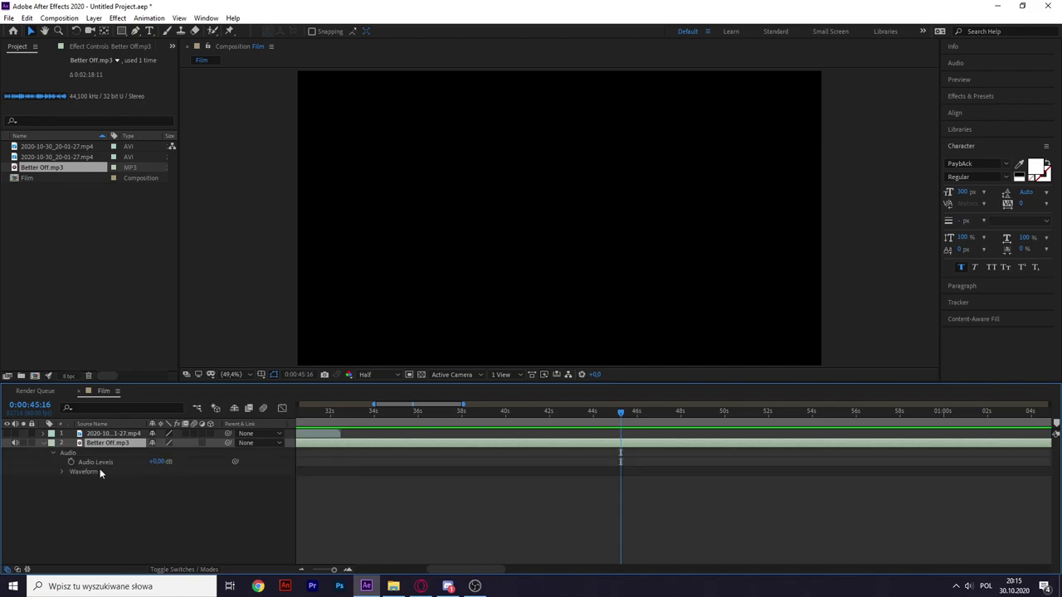
Set Better Off.mp3's Audio Levels to -10 dB and collapse its audio properties.
{"action": "left_click", "coordinate": [160, 461]}
{"action": "left_click", "coordinate": [103, 497]}
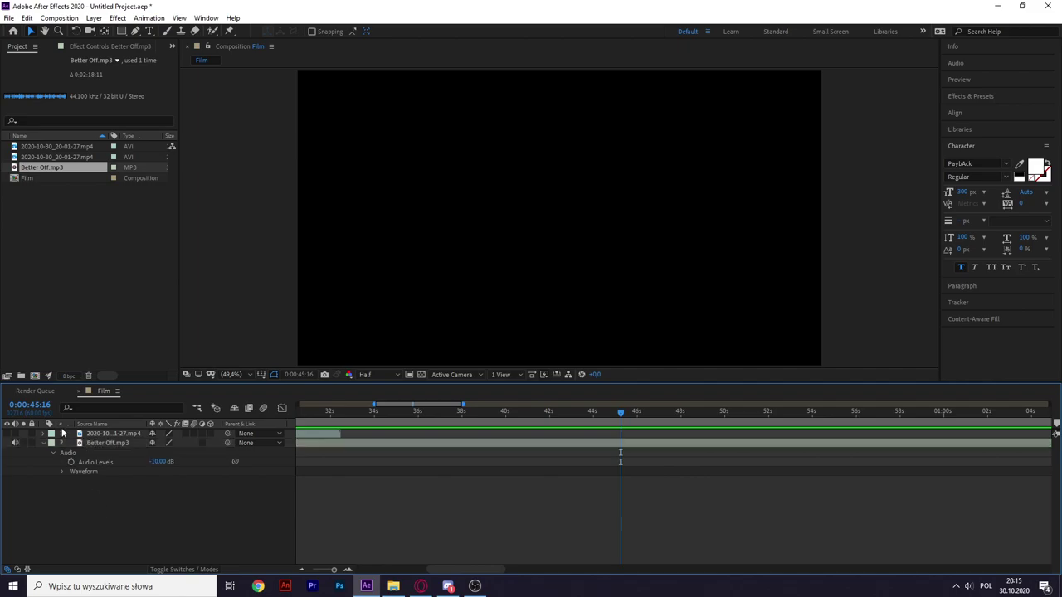
{"action": "left_click", "coordinate": [53, 453]}
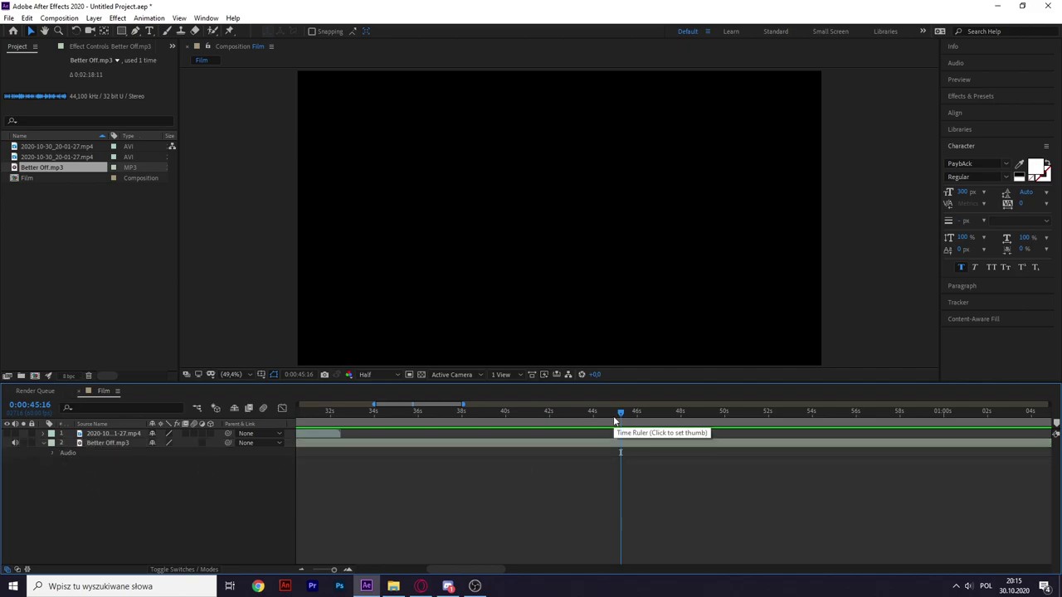
Preview playback from 45 seconds, then reselect the Better Off.mp3 layer.
{"action": "key", "text": "space"}
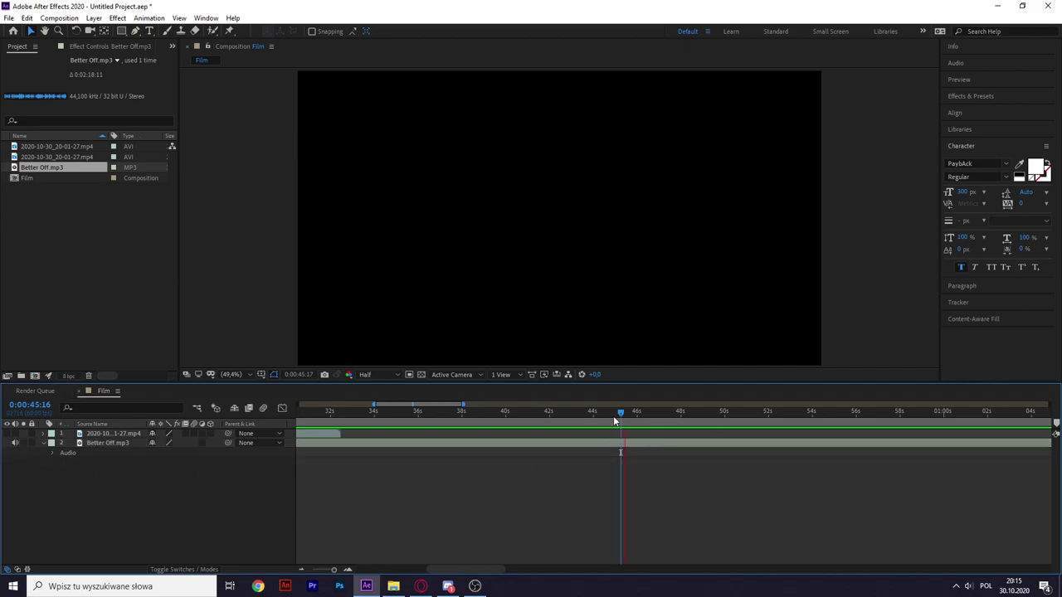
{"action": "key", "text": "space"}
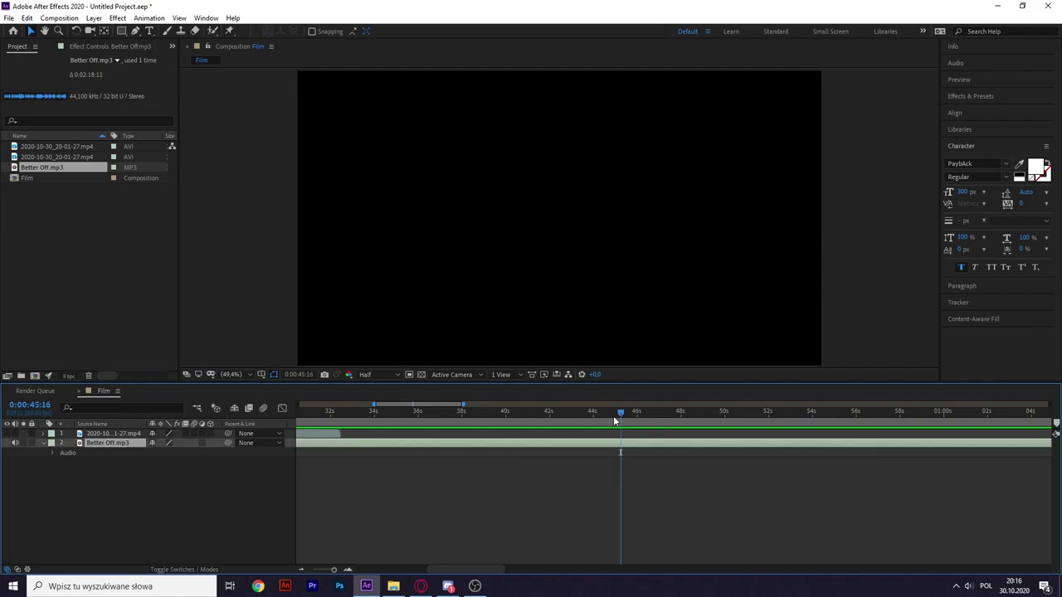
{"action": "left_click", "coordinate": [152, 506]}
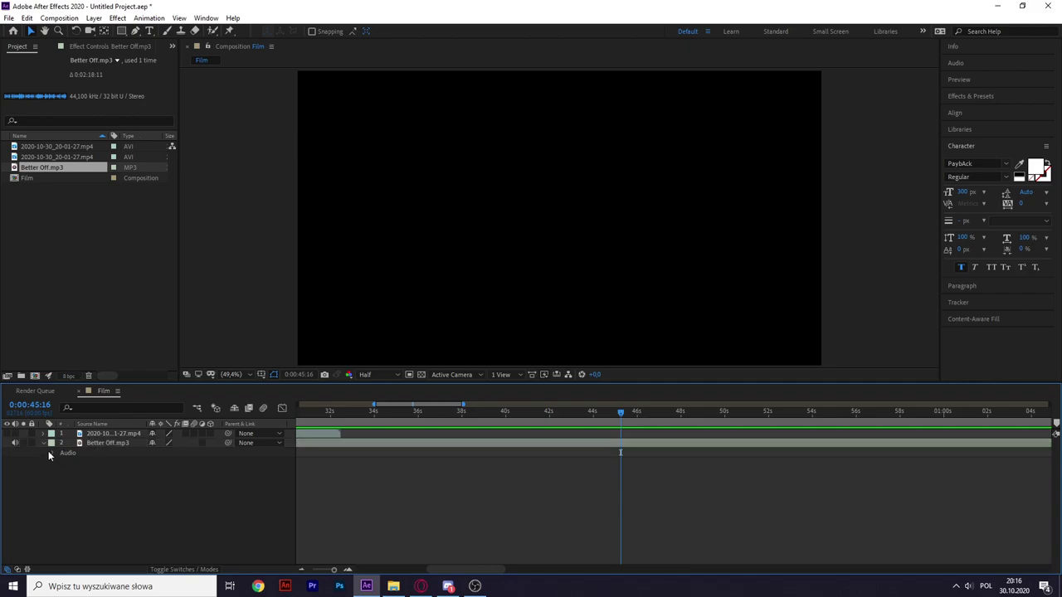
{"action": "left_click", "coordinate": [105, 444]}
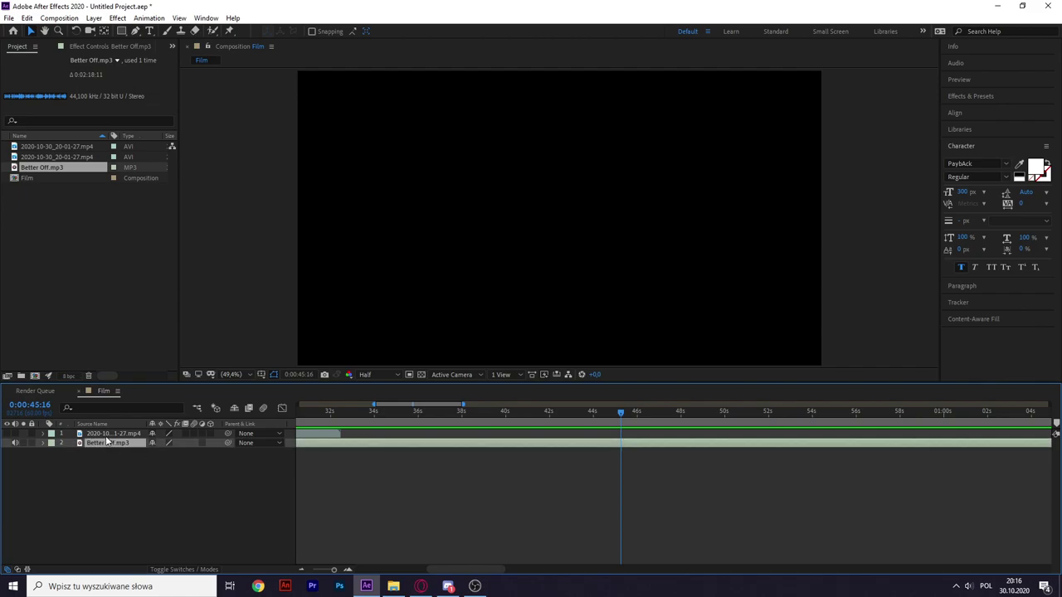
Split Better Off.mp3 at 0:00:45:16 and delete the part after it.
{"action": "key", "text": "ctrl+shift+d"}
{"action": "key", "text": "Delete"}
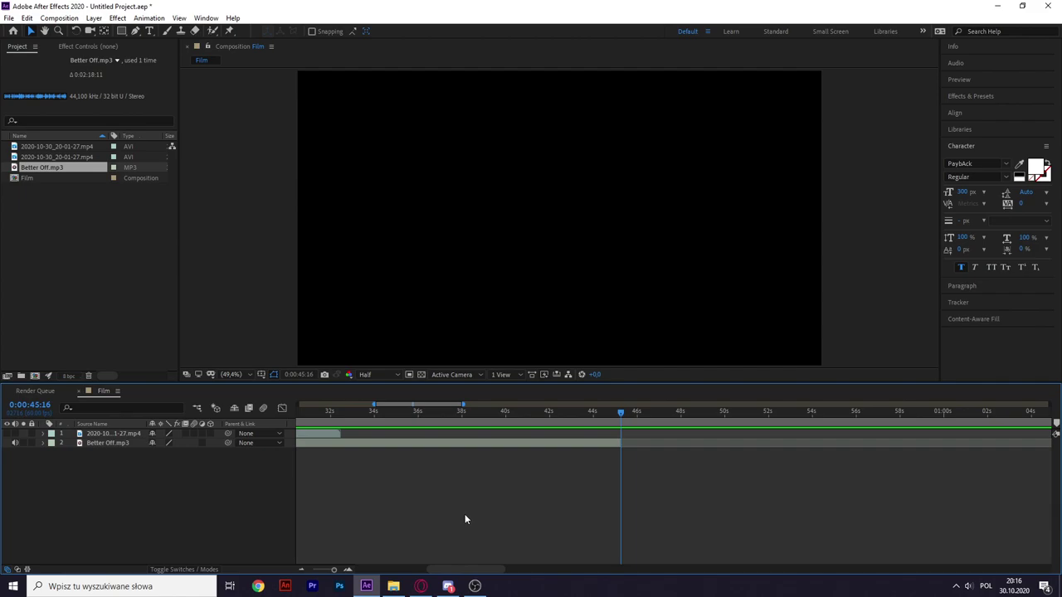
{"action": "left_click_drag", "start_coordinate": [621, 411], "coordinate": [539, 409]}
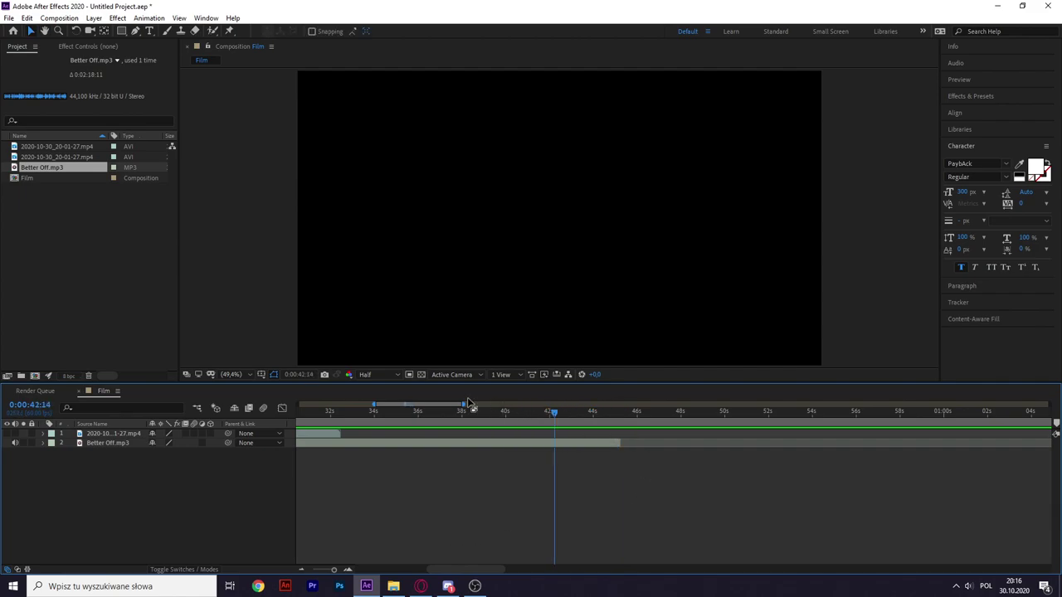
{"action": "left_click", "coordinate": [43, 443]}
{"action": "left_click", "coordinate": [43, 443]}
Preview the music's new ending from about 41 seconds and zoom the timeline in around 45 seconds.
{"action": "left_click_drag", "start_coordinate": [538, 411], "coordinate": [540, 411]}
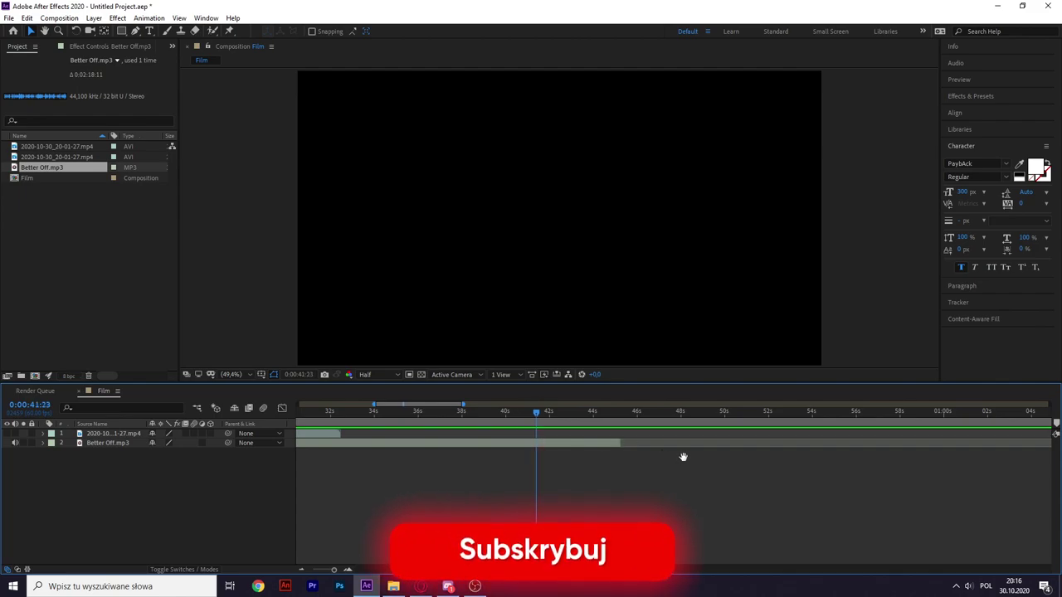
{"action": "left_click_drag", "start_coordinate": [536, 412], "coordinate": [614, 411]}
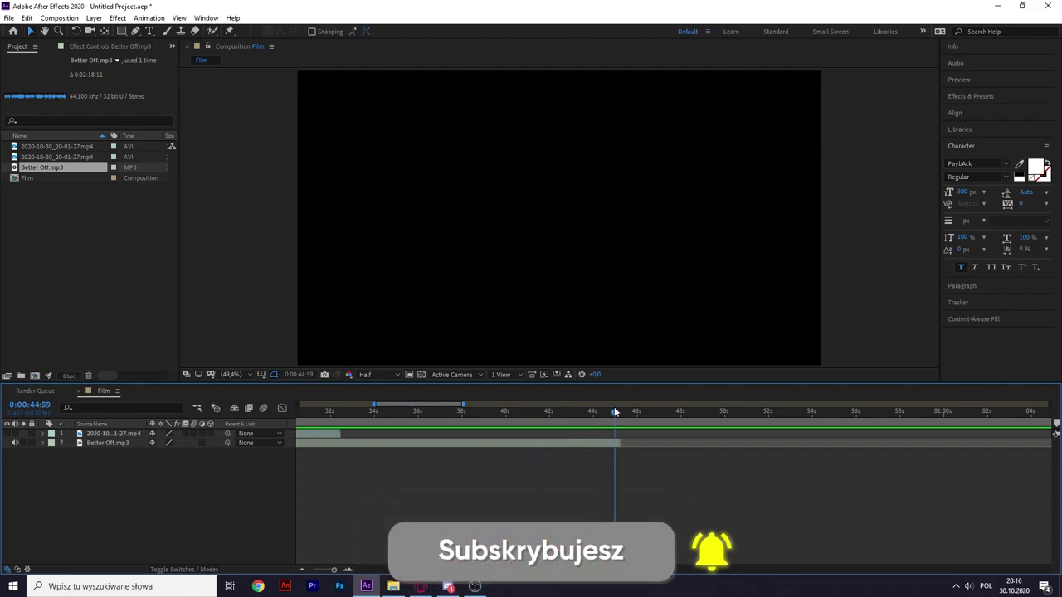
{"action": "key", "text": "space"}
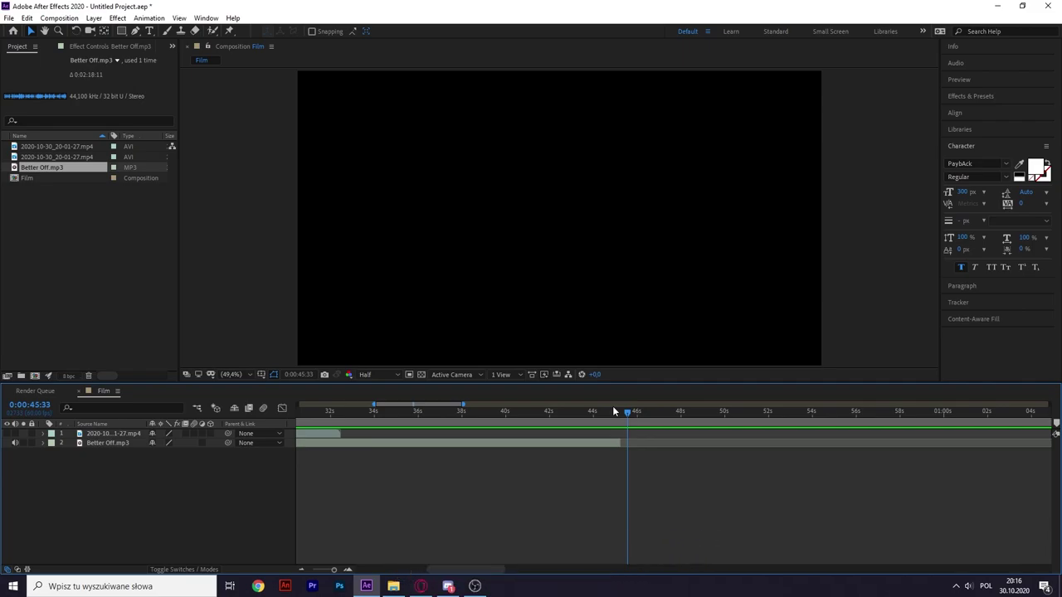
{"action": "left_click_drag", "start_coordinate": [491, 570], "coordinate": [483, 570]}
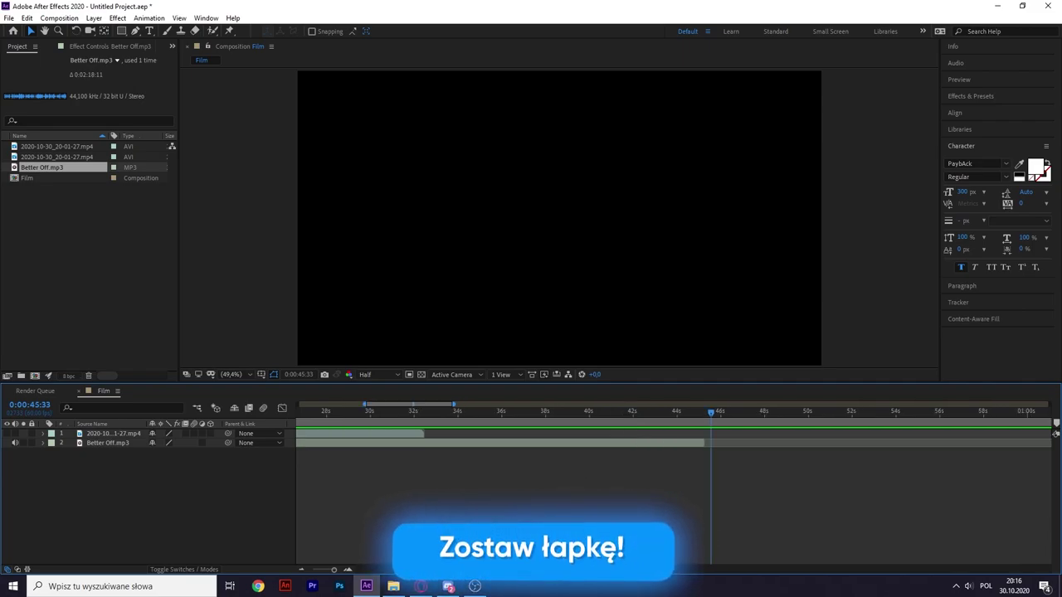
{"action": "left_click_drag", "start_coordinate": [334, 569], "coordinate": [336, 569]}
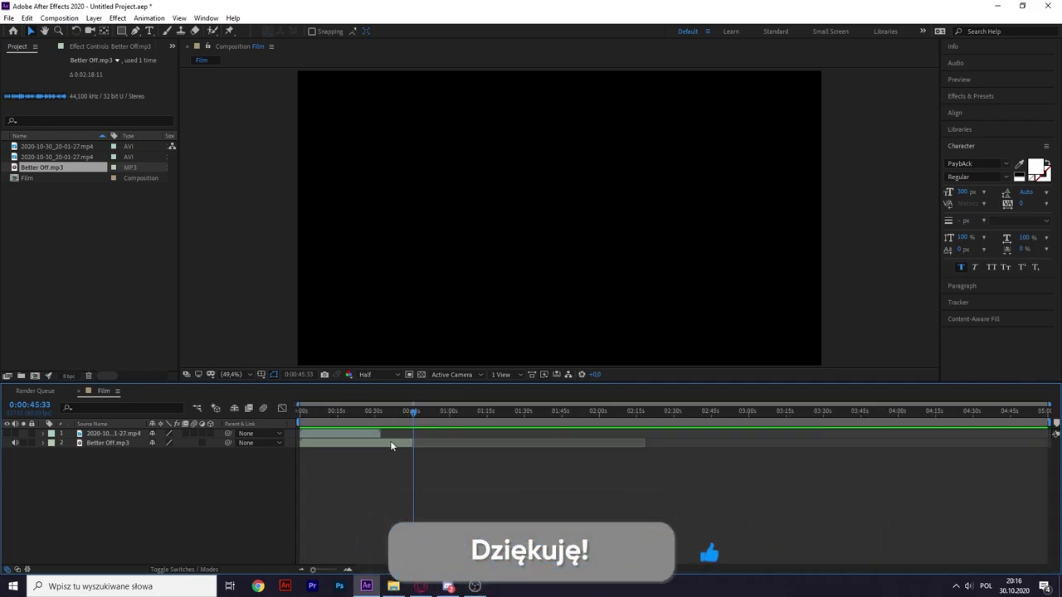
{"action": "scroll", "coordinate": [576, 459], "scroll_direction": "left", "scroll_amount": 10}
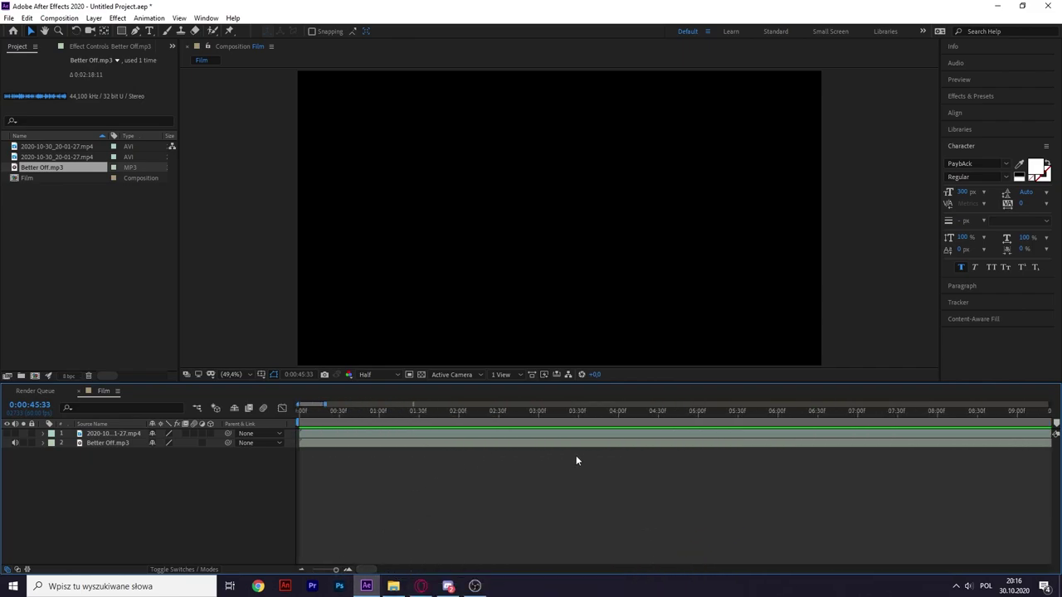
{"action": "left_click", "coordinate": [936, 442]}
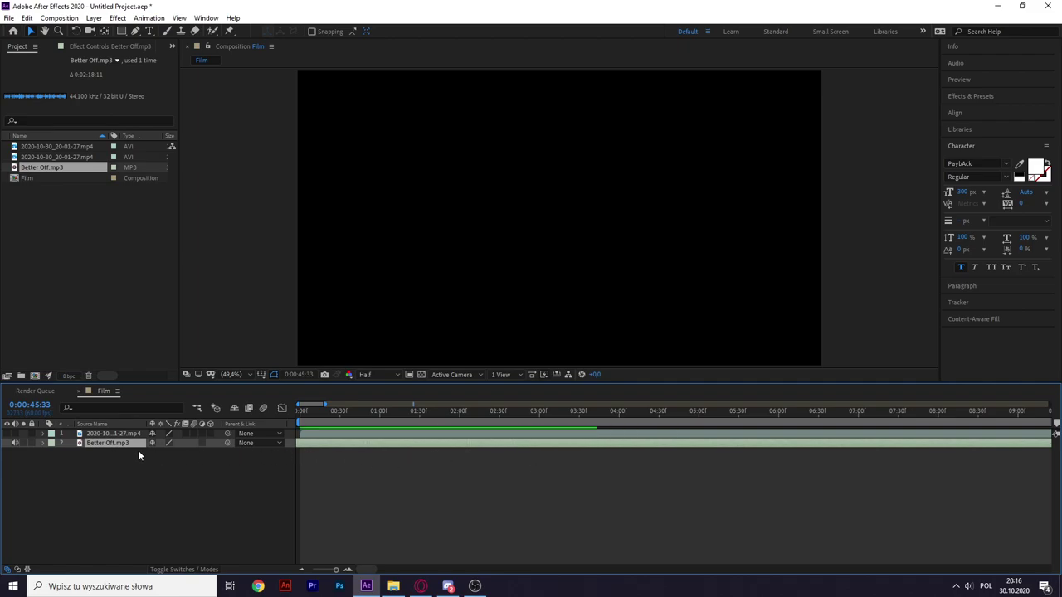
{"action": "scroll", "coordinate": [578, 468], "scroll_direction": "up", "scroll_amount": 3}
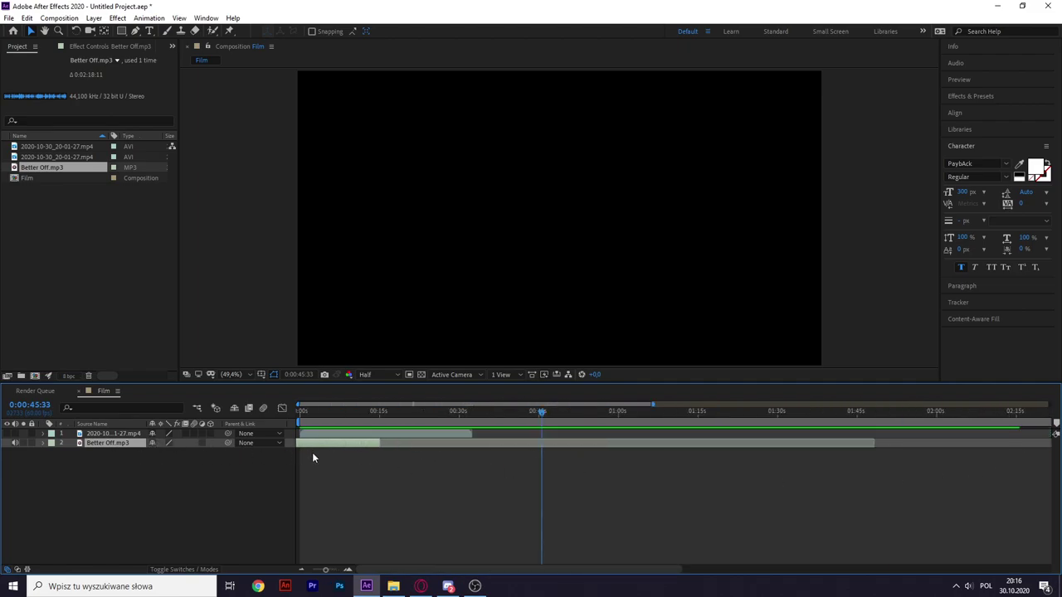
{"action": "scroll", "coordinate": [313, 457], "scroll_direction": "up", "scroll_amount": 3}
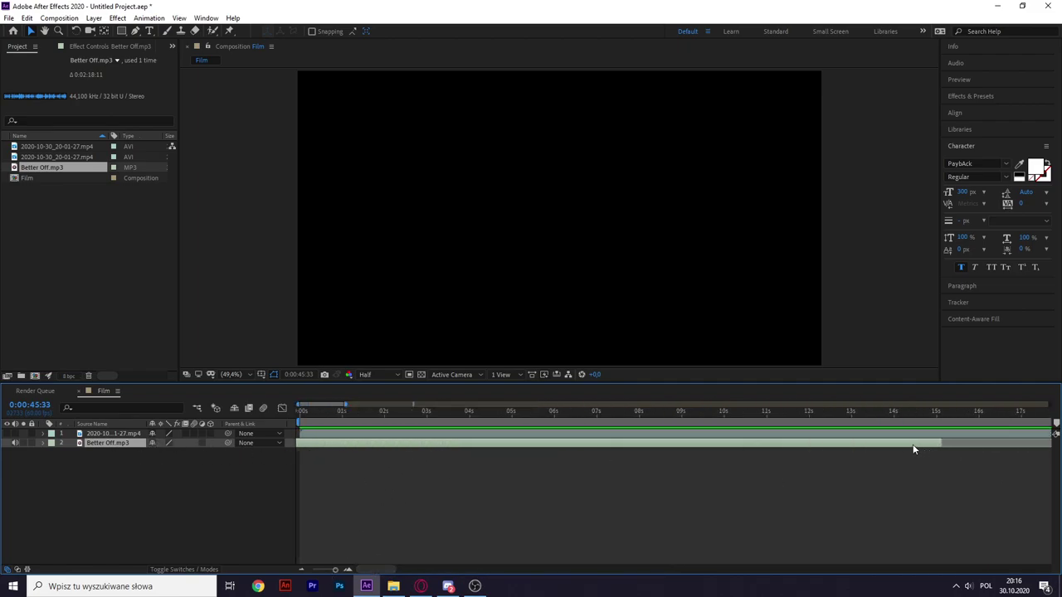
{"action": "left_click_drag", "start_coordinate": [938, 444], "coordinate": [288, 446]}
{"action": "scroll", "coordinate": [299, 447], "scroll_direction": "up", "scroll_amount": 3}
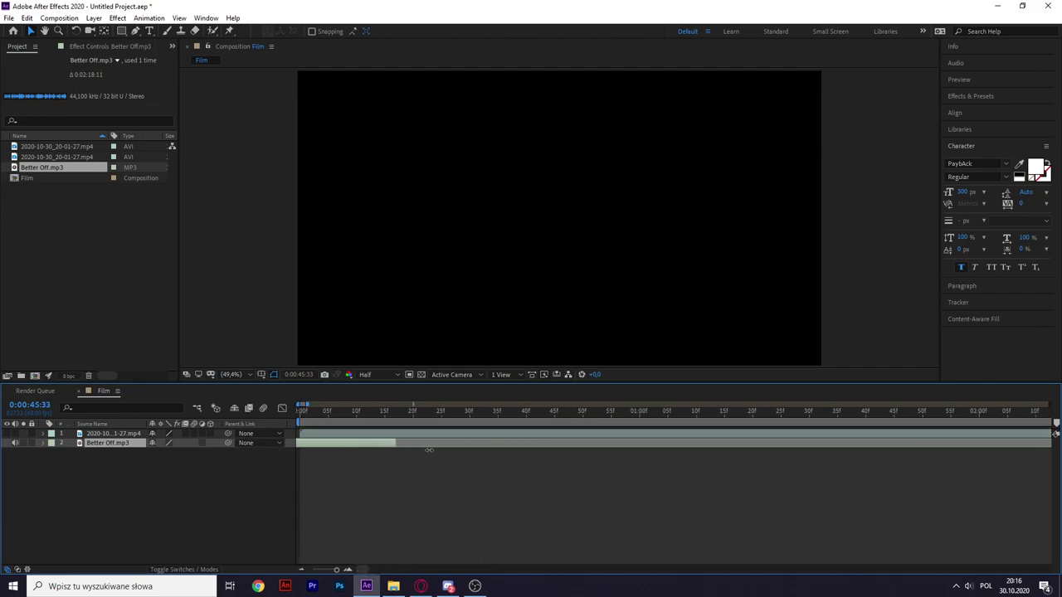
{"action": "scroll", "coordinate": [694, 467], "scroll_direction": "down", "scroll_amount": 5}
{"action": "left_click_drag", "start_coordinate": [311, 443], "coordinate": [897, 444]}
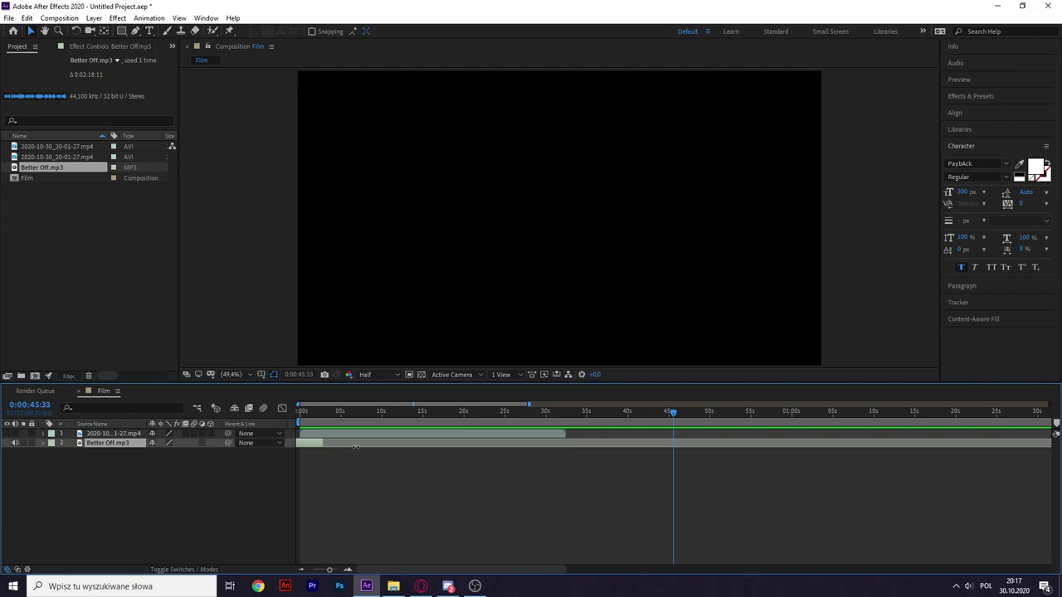
{"action": "scroll", "coordinate": [466, 513], "scroll_direction": "up", "scroll_amount": 5}
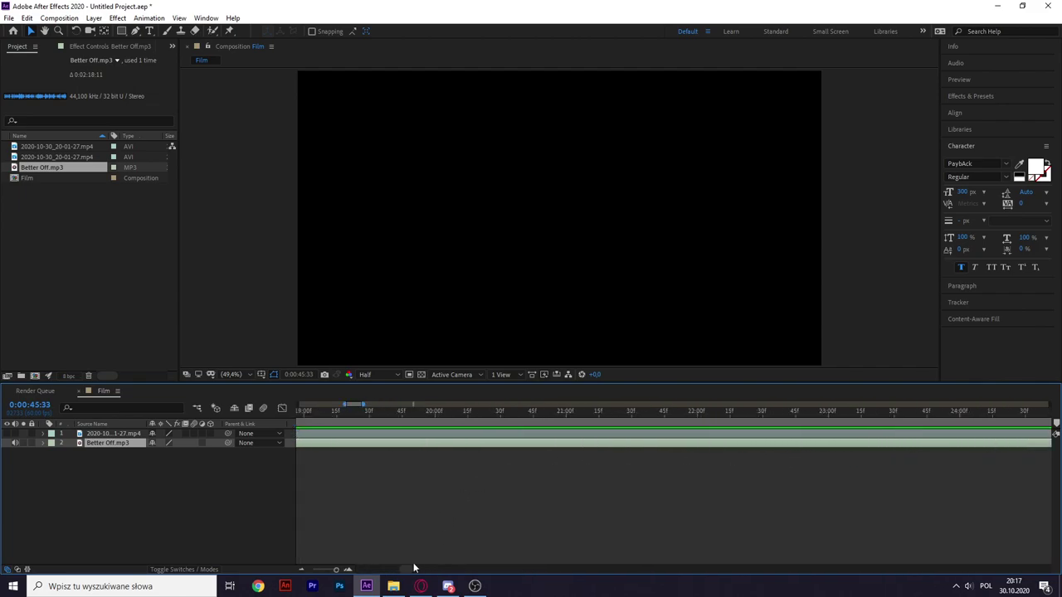
{"action": "left_click_drag", "start_coordinate": [353, 403], "coordinate": [246, 413]}
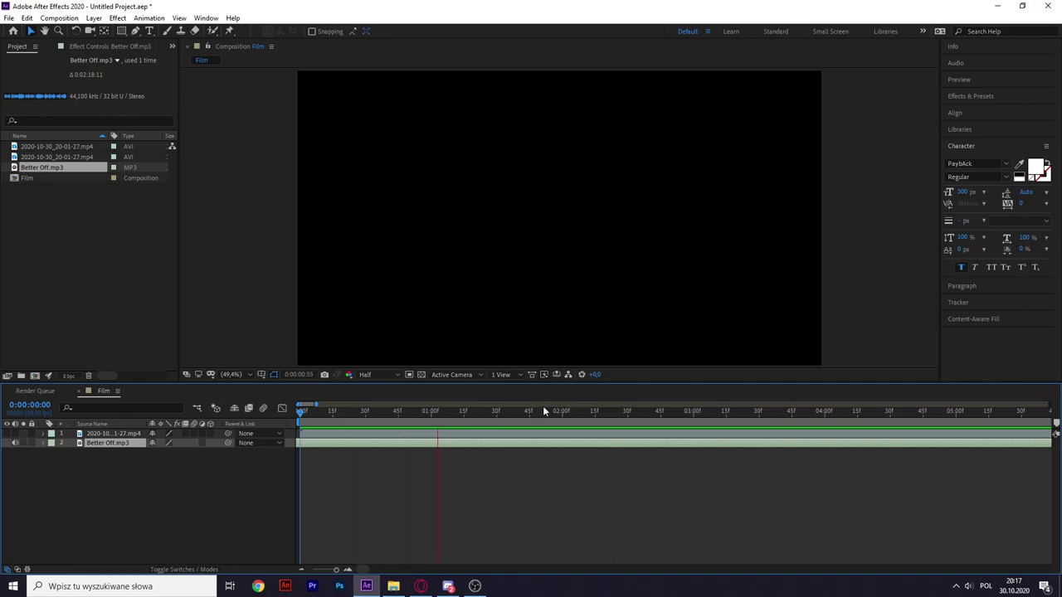
{"action": "key", "text": "space"}
{"action": "left_click_drag", "start_coordinate": [503, 411], "coordinate": [217, 406]}
{"action": "key", "text": "h"}
{"action": "key", "text": "space"}
{"action": "key", "text": "space"}
{"action": "scroll", "coordinate": [459, 485], "scroll_direction": "up", "scroll_amount": 5}
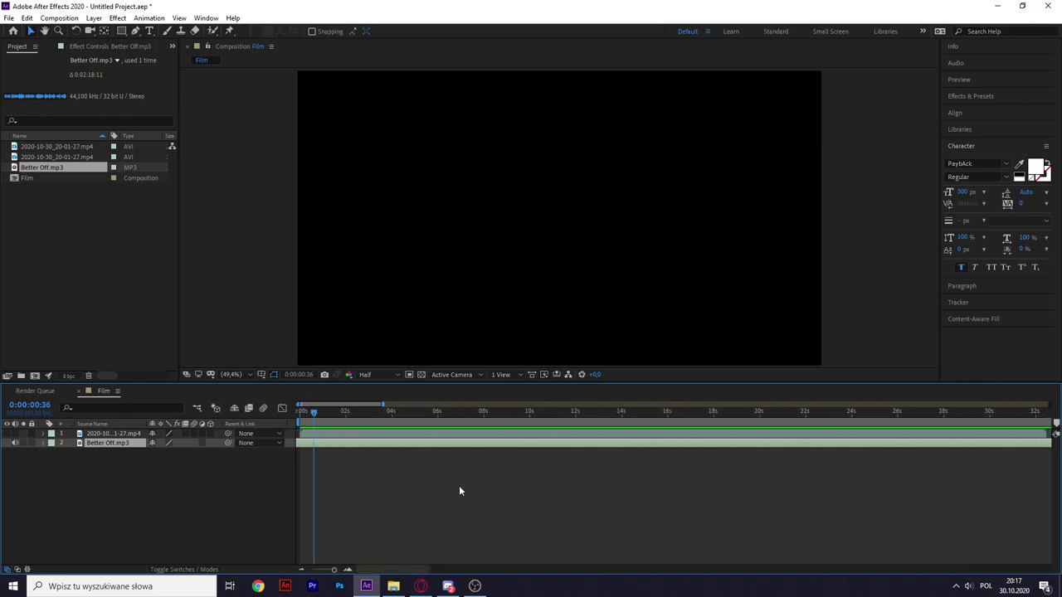
{"action": "left_click", "coordinate": [378, 562]}
{"action": "left_click_drag", "start_coordinate": [378, 569], "coordinate": [363, 569]}
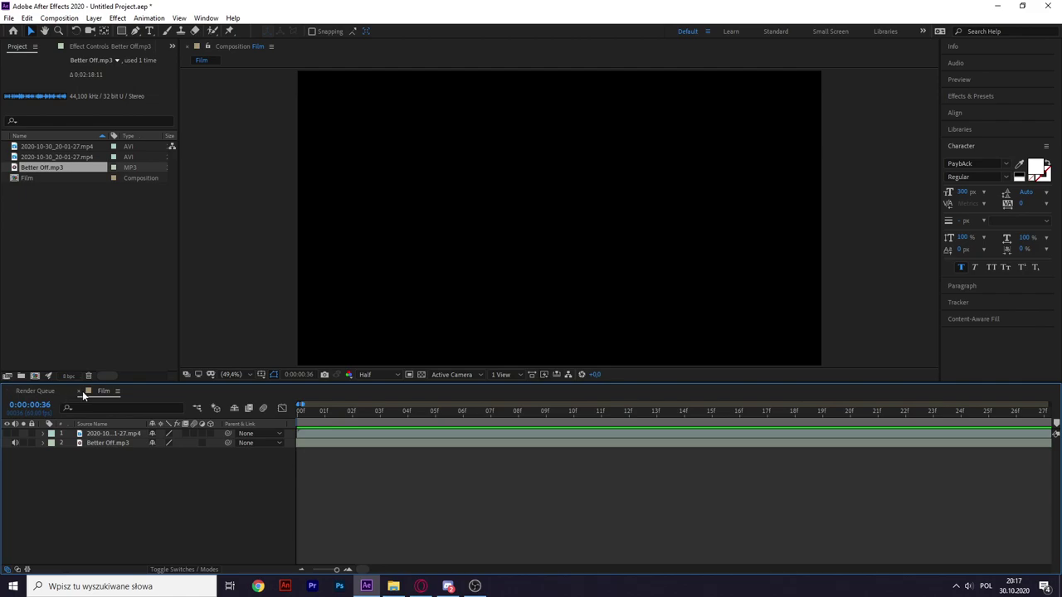
Turn the screen-recording layer's video back on and adjust the timeline view back to the start.
{"action": "left_click", "coordinate": [8, 434]}
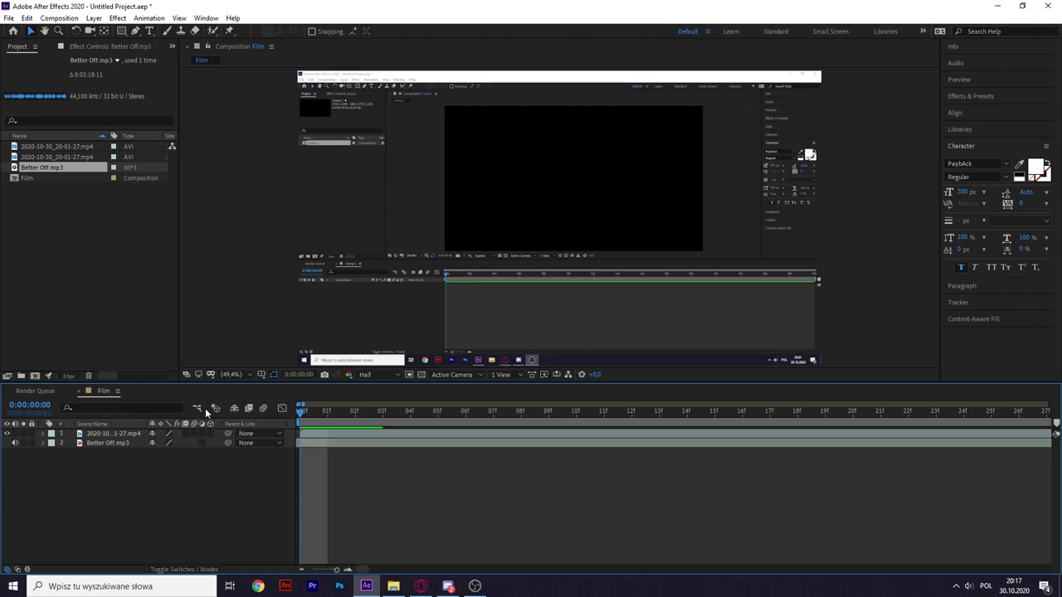
{"action": "key", "text": "minus"}
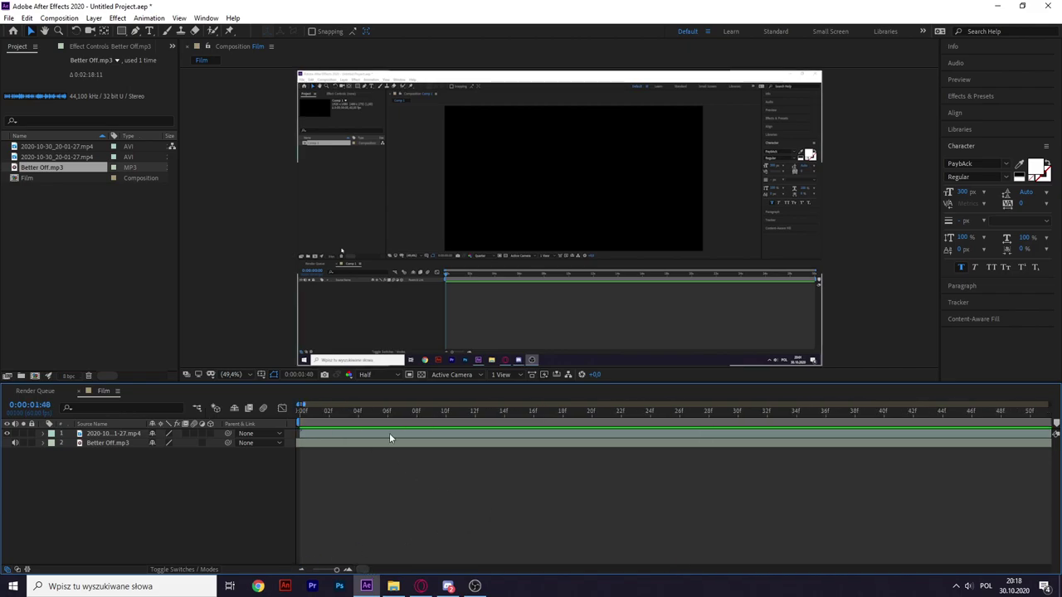
{"action": "scroll", "coordinate": [421, 539], "scroll_direction": "up", "scroll_amount": 2}
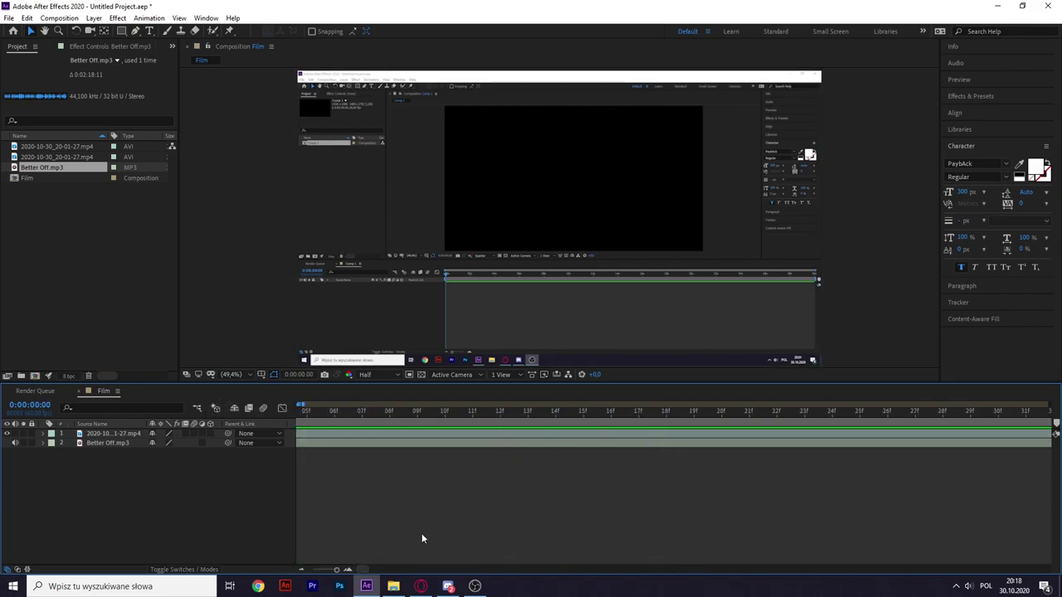
{"action": "scroll", "coordinate": [363, 573], "scroll_direction": "down", "scroll_amount": 3}
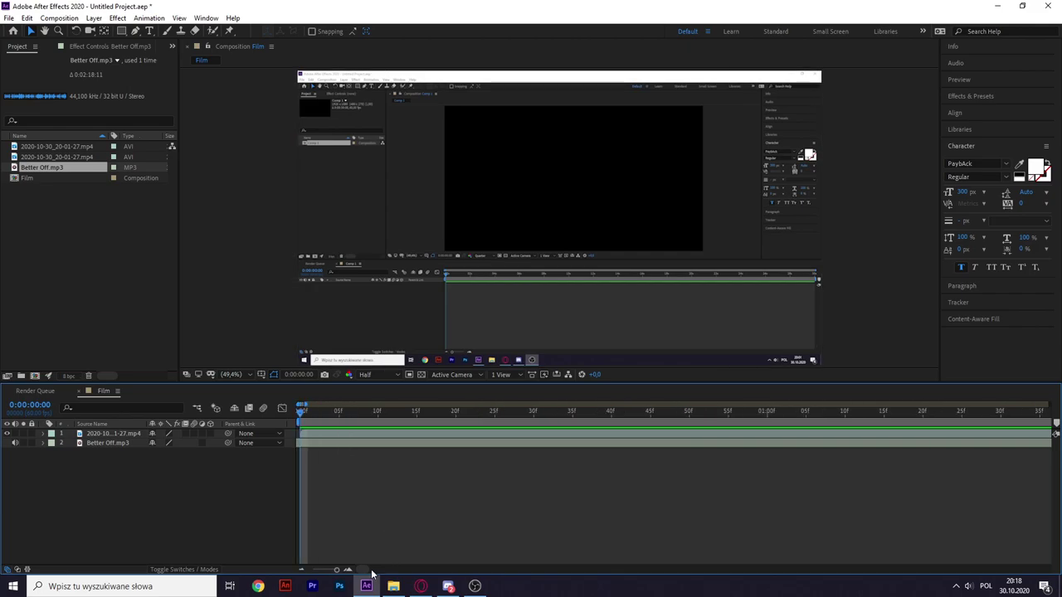
{"action": "scroll", "coordinate": [358, 505], "scroll_direction": "up", "scroll_amount": 3}
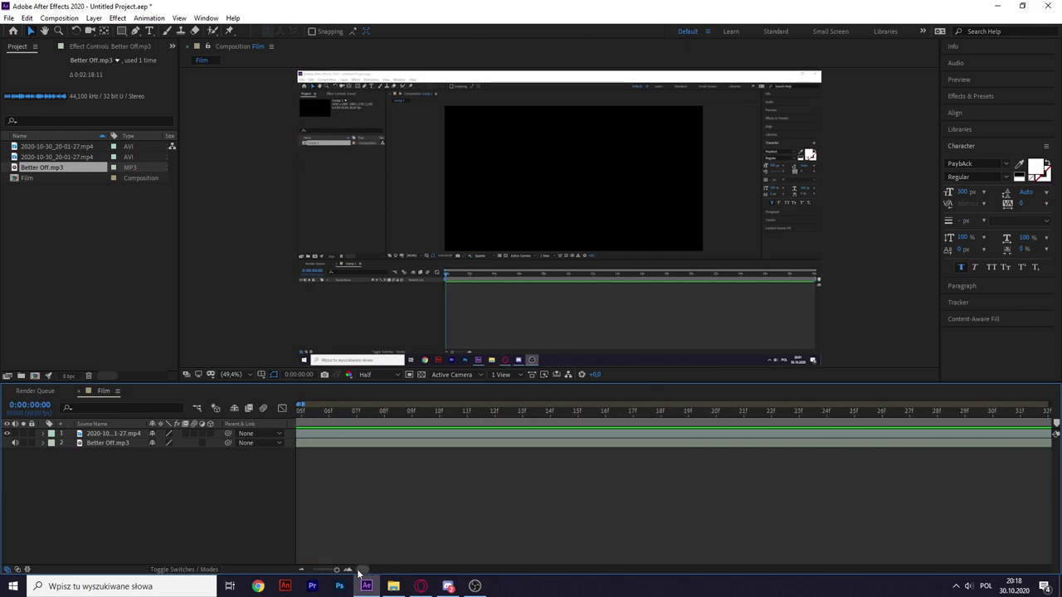
{"action": "scroll", "coordinate": [359, 573], "scroll_direction": "left", "scroll_amount": 2}
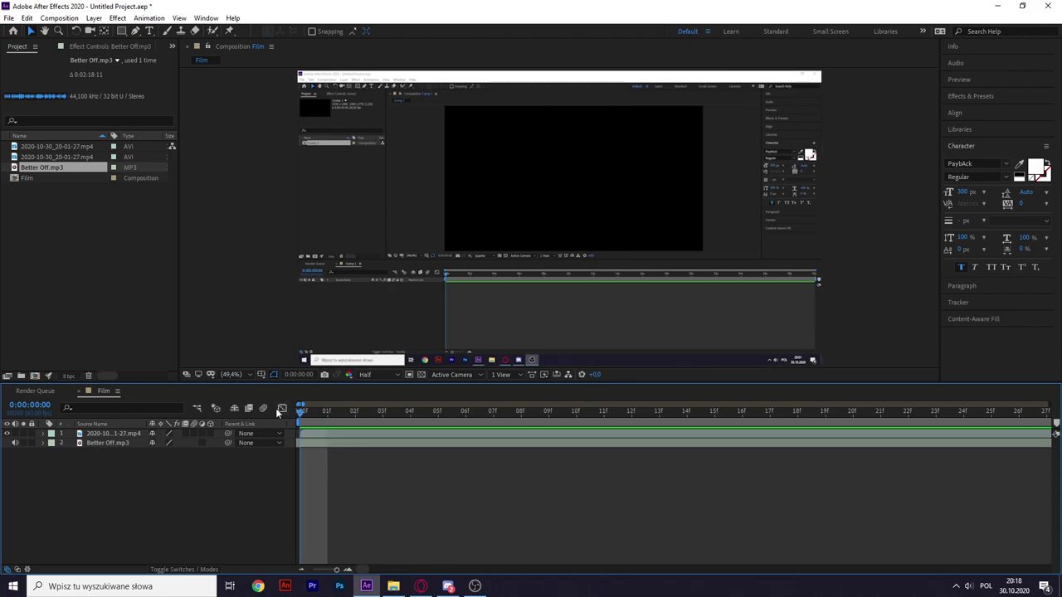
Slide the screen-recording layer so it begins at 0:00:01:09 and preview its opening.
{"action": "scroll", "coordinate": [311, 430], "scroll_direction": "down", "scroll_amount": 3}
{"action": "left_click", "coordinate": [318, 435]}
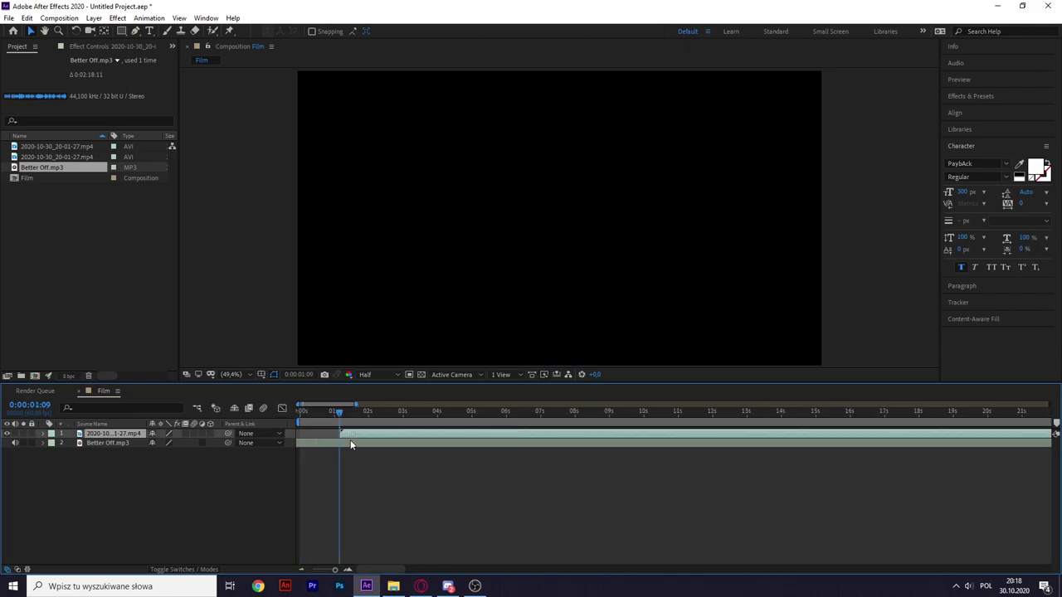
{"action": "mouse_move", "coordinate": [319, 435]}
{"action": "left_mouse_down"}
{"action": "mouse_move", "coordinate": [349, 438]}
{"action": "mouse_move", "coordinate": [297, 411]}
{"action": "left_mouse_up"}
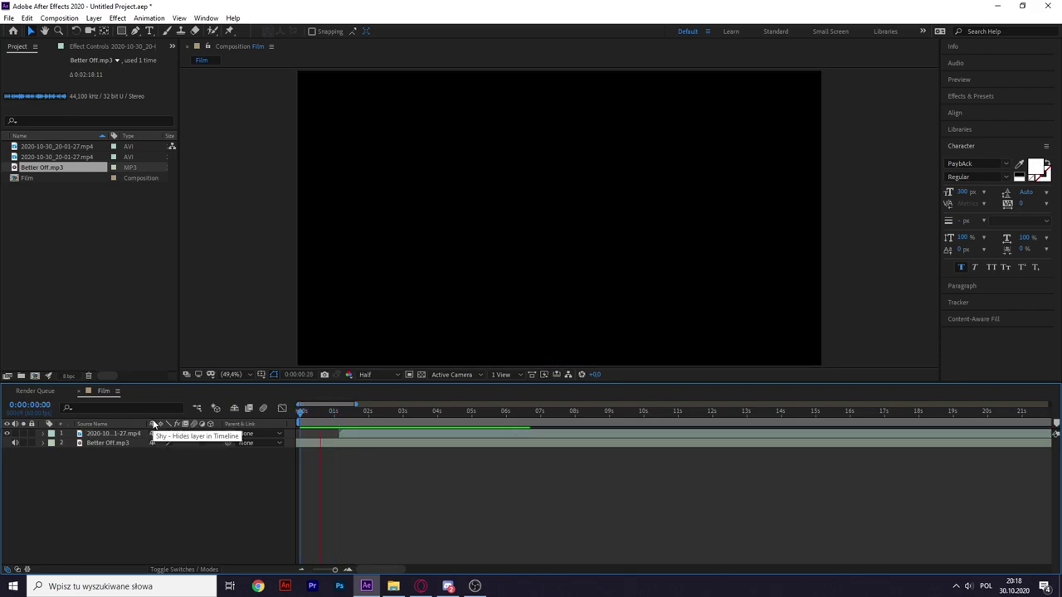
{"action": "key", "text": "space"}
Reselect the screen-recording layer and move the playhead back to the clip's start.
{"action": "scroll", "coordinate": [354, 441], "scroll_direction": "up", "scroll_amount": 2}
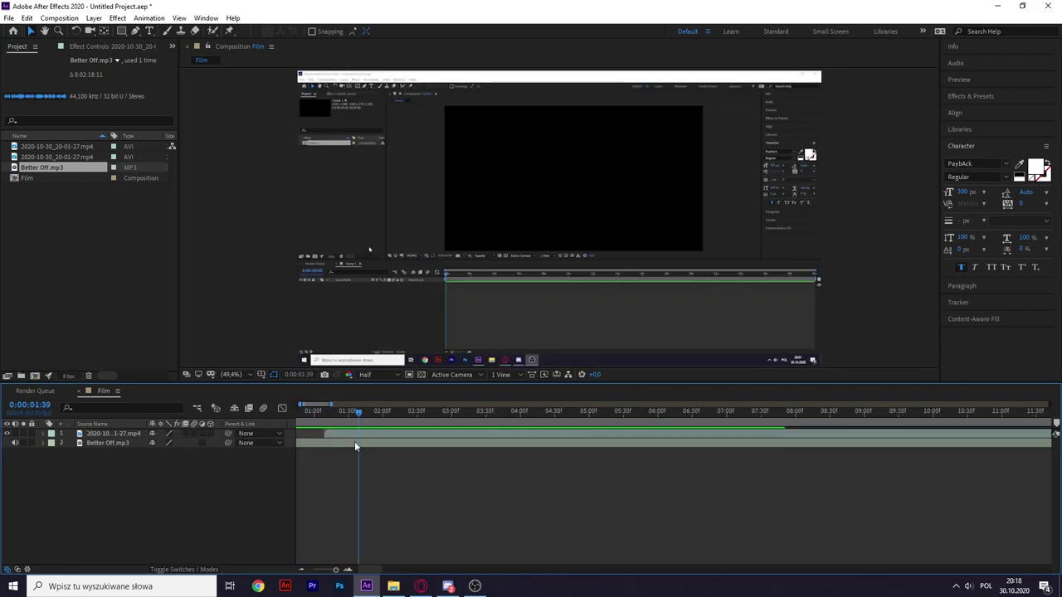
{"action": "scroll", "coordinate": [372, 562], "scroll_direction": "left", "scroll_amount": 2}
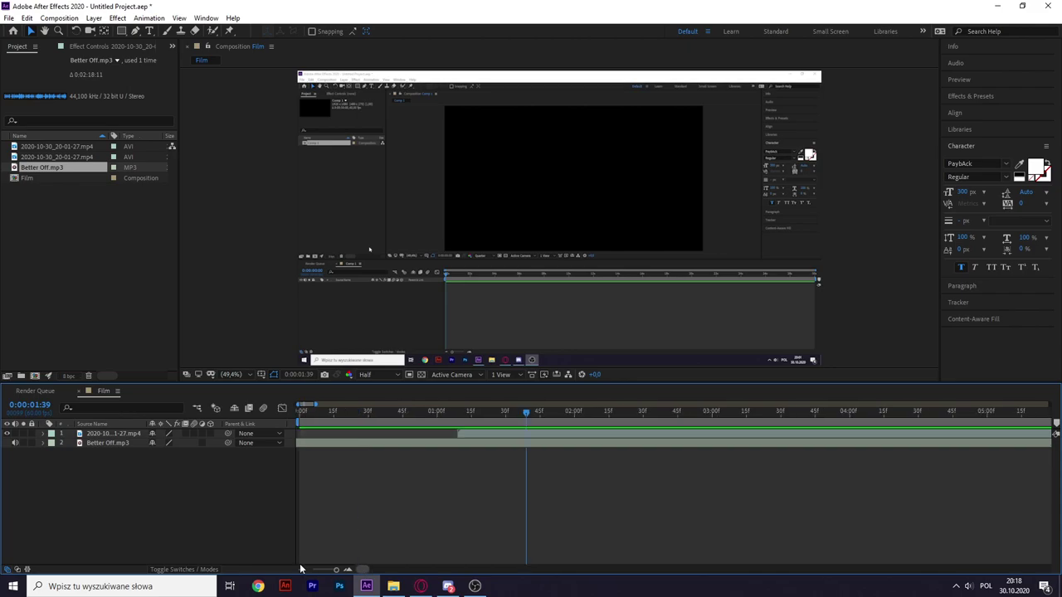
{"action": "left_click", "coordinate": [470, 436]}
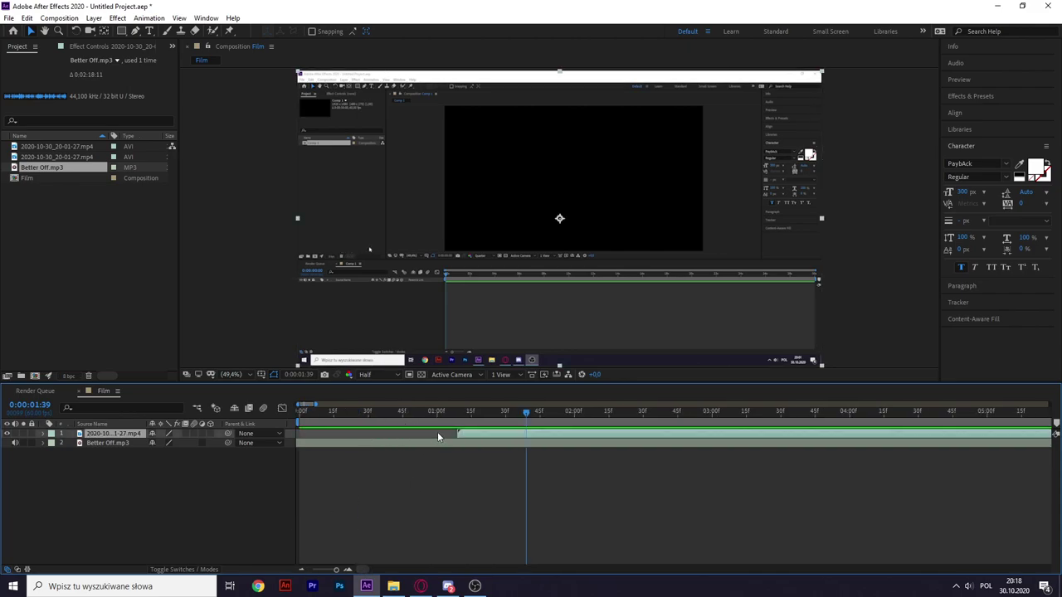
{"action": "left_click_drag", "start_coordinate": [527, 412], "coordinate": [457, 412]}
Set the layer's Scale to 0% and add a Scale keyframe at 0:00:01:09.
{"action": "left_click", "coordinate": [116, 457]}
{"action": "left_click", "coordinate": [109, 437]}
{"action": "key", "text": "s"}
{"action": "left_click", "coordinate": [170, 442]}
{"action": "type", "text": "00"}
{"action": "key", "text": "Return"}
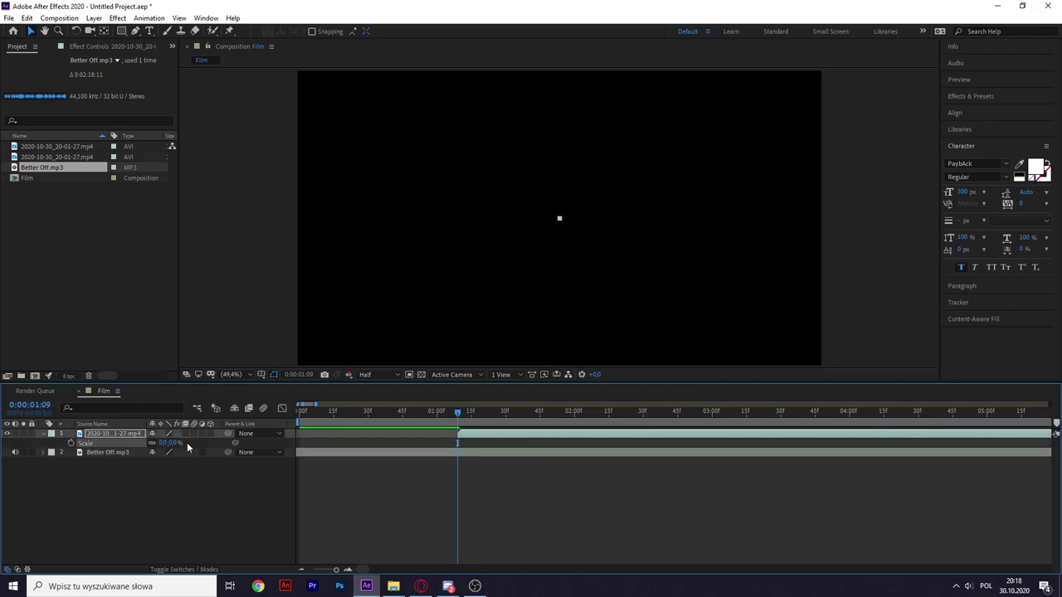
{"action": "left_click", "coordinate": [72, 443]}
Add a 100% Scale keyframe at 0:00:01:41 and scrub back to check the zoom-in.
{"action": "left_click_drag", "start_coordinate": [454, 412], "coordinate": [531, 411]}
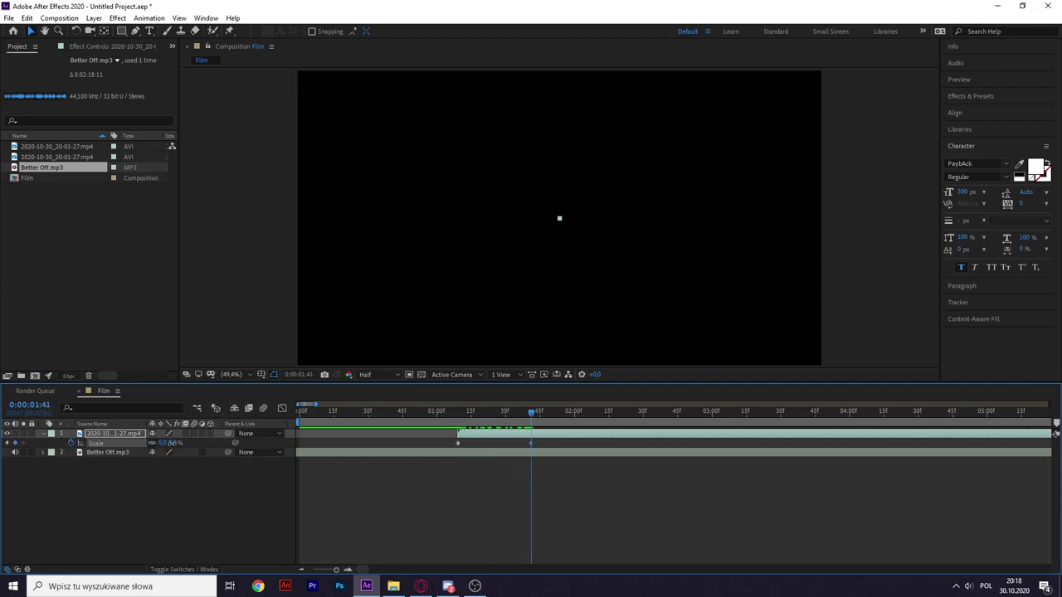
{"action": "left_click_drag", "start_coordinate": [169, 443], "coordinate": [173, 444]}
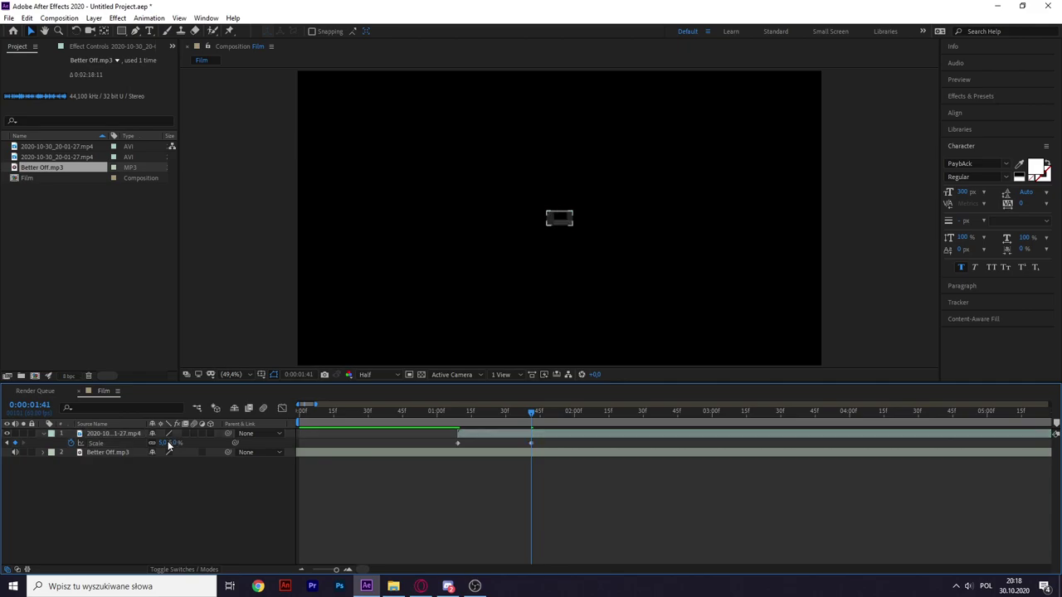
{"action": "left_click", "coordinate": [174, 444]}
{"action": "type", "text": "100"}
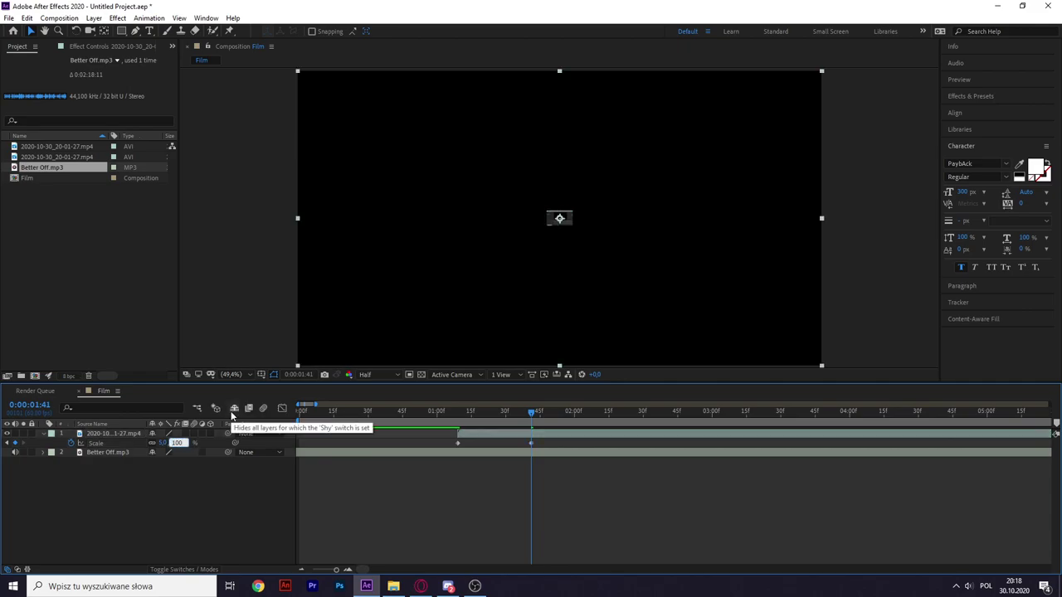
{"action": "key", "text": "Return"}
{"action": "left_click_drag", "start_coordinate": [532, 416], "coordinate": [469, 413]}
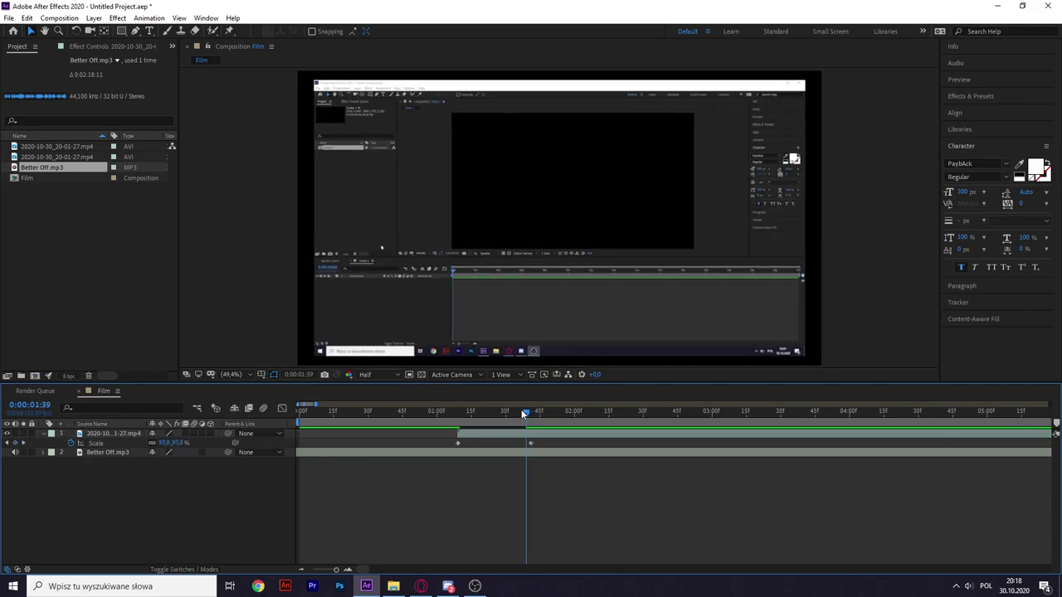
Reveal the layer's Rotation property and begin editing its value at the intro start.
{"action": "left_click", "coordinate": [108, 432]}
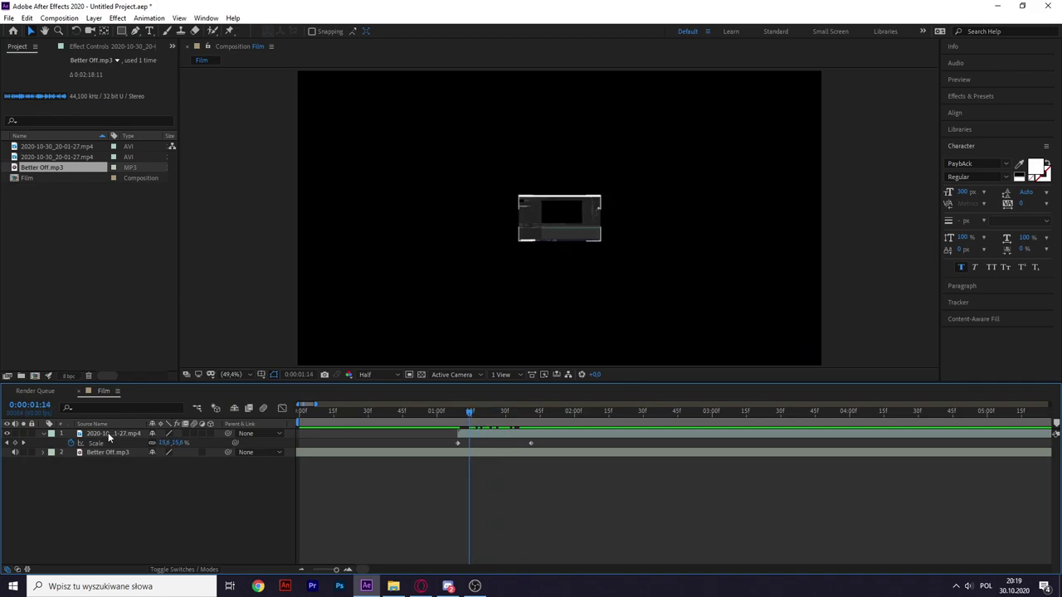
{"action": "key", "text": "r"}
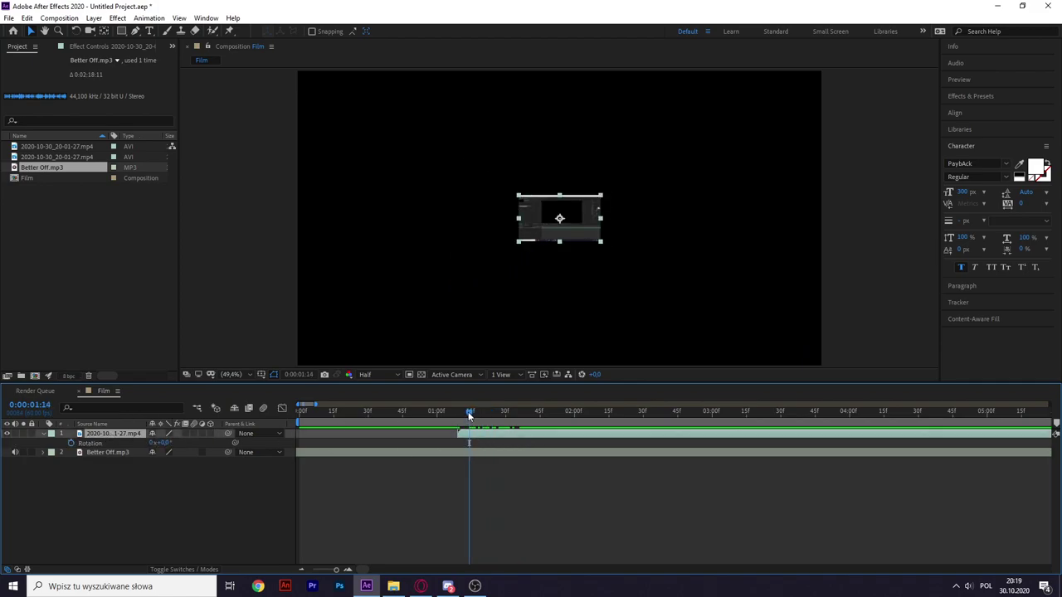
{"action": "left_click_drag", "start_coordinate": [468, 411], "coordinate": [456, 409]}
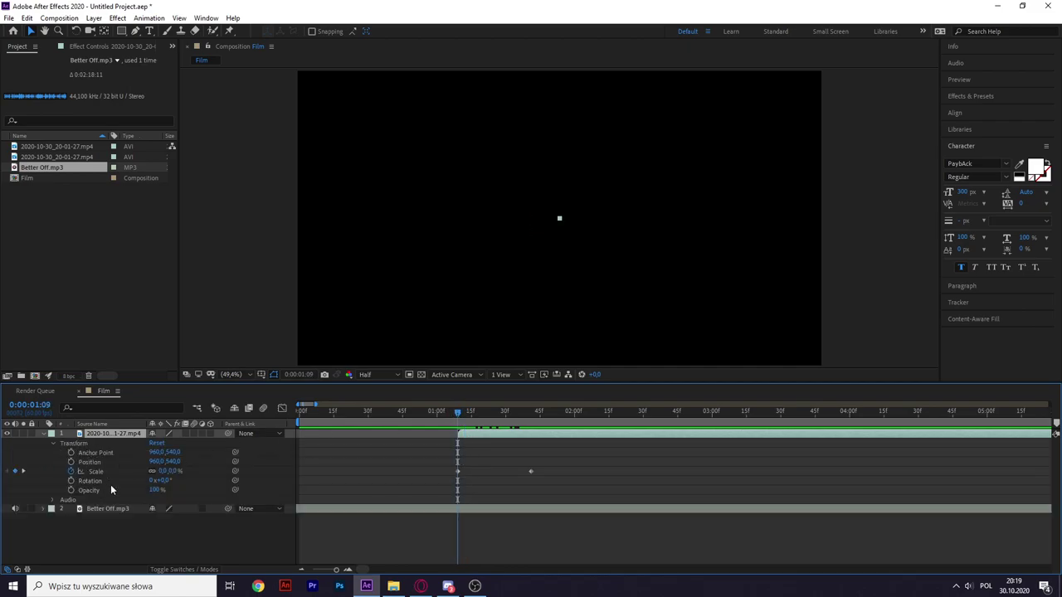
{"action": "left_click", "coordinate": [166, 480]}
Keyframe Rotation at -15° at the intro start and 0° at 0:00:01:43.
{"action": "type", "text": "-15"}
{"action": "key", "text": "Return"}
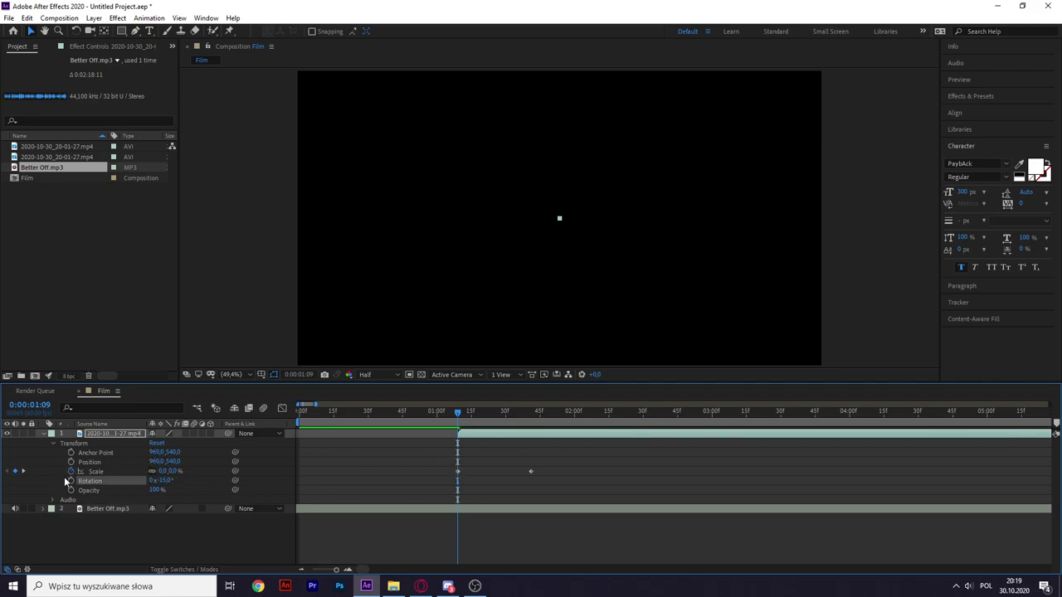
{"action": "left_click", "coordinate": [69, 482]}
{"action": "left_click_drag", "start_coordinate": [456, 413], "coordinate": [531, 413]}
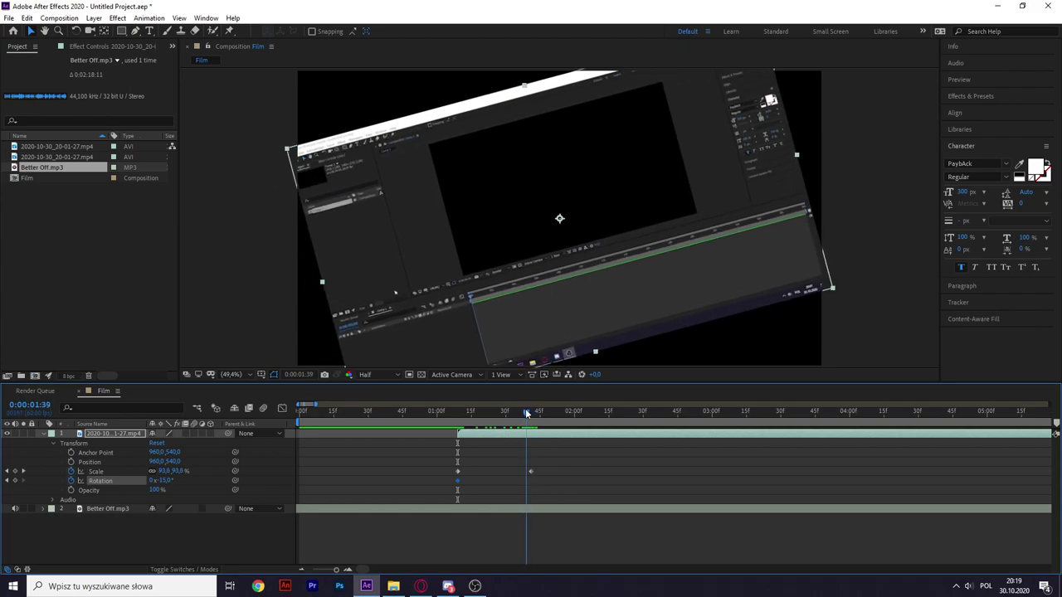
{"action": "left_click", "coordinate": [163, 481]}
{"action": "type", "text": "0"}
{"action": "key", "text": "Return"}
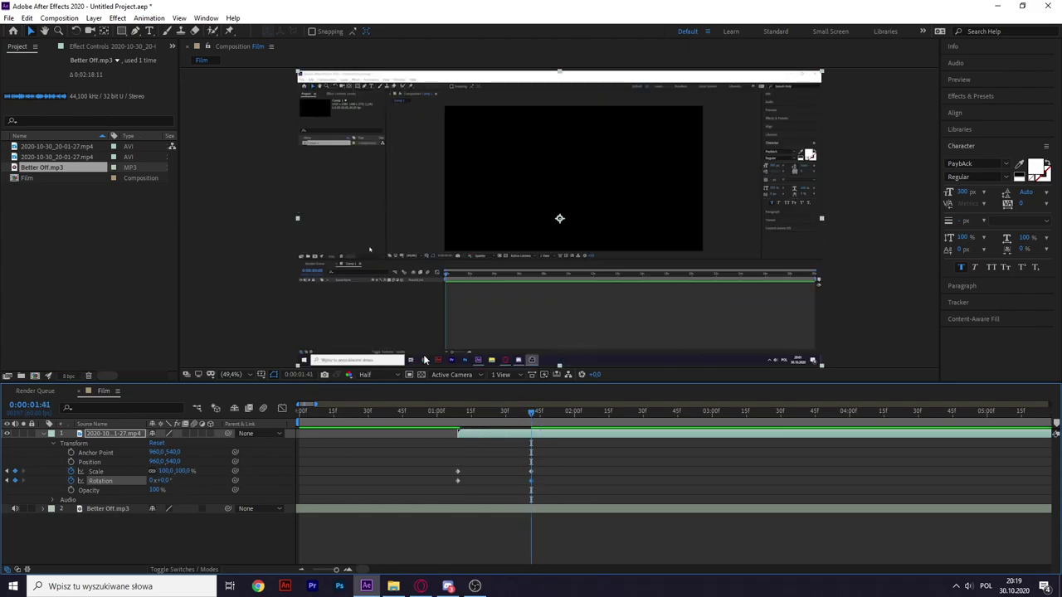
Preview the intro and drag the end keyframes earlier to about 0:00:01:16.
{"action": "left_click_drag", "start_coordinate": [535, 412], "coordinate": [236, 423]}
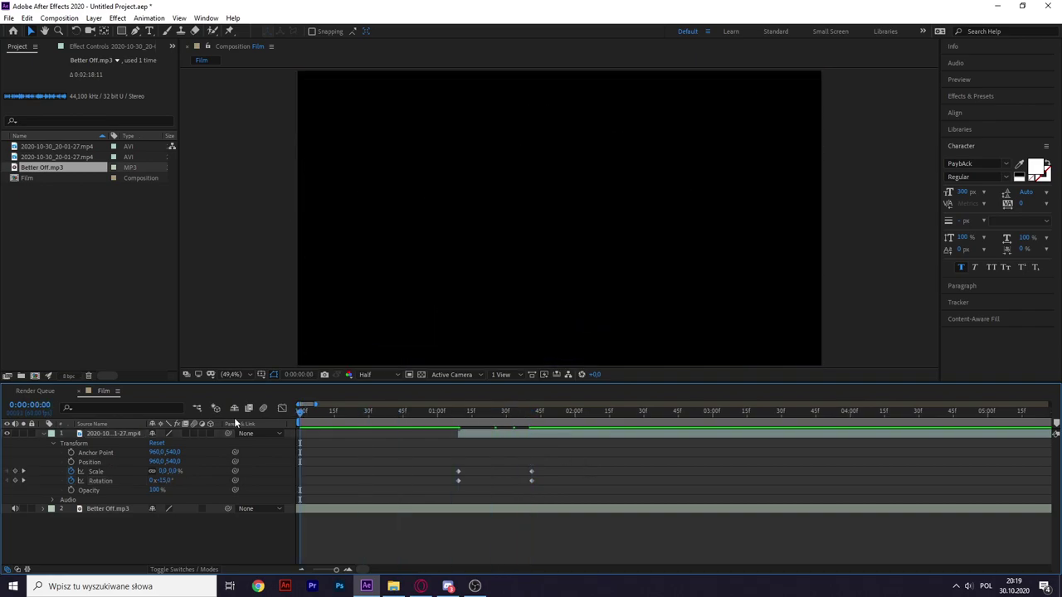
{"action": "key", "text": "space"}
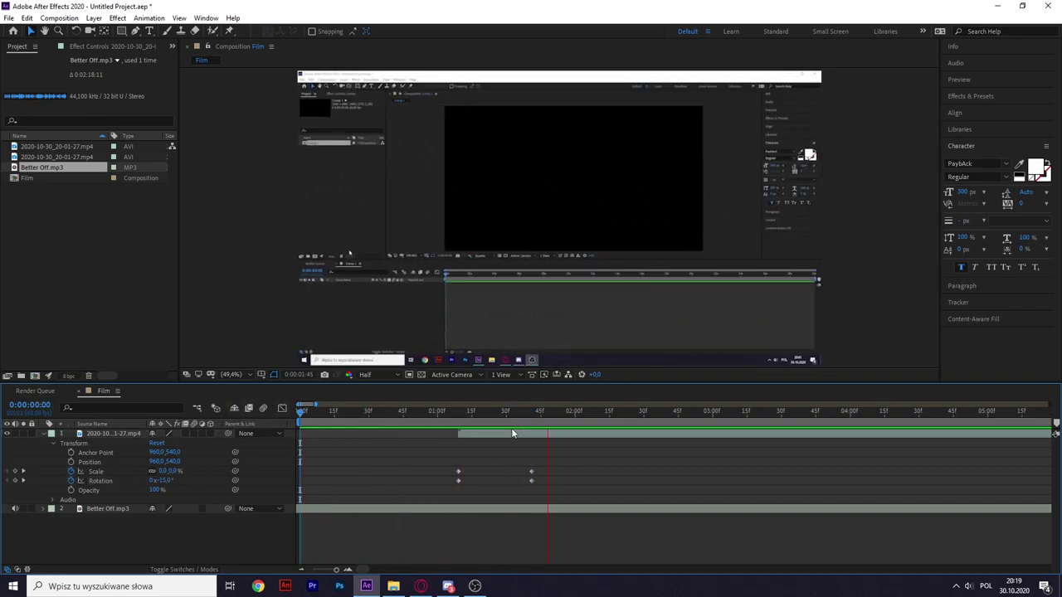
{"action": "left_click", "coordinate": [531, 471]}
{"action": "left_click_drag", "start_coordinate": [532, 472], "coordinate": [474, 472]}
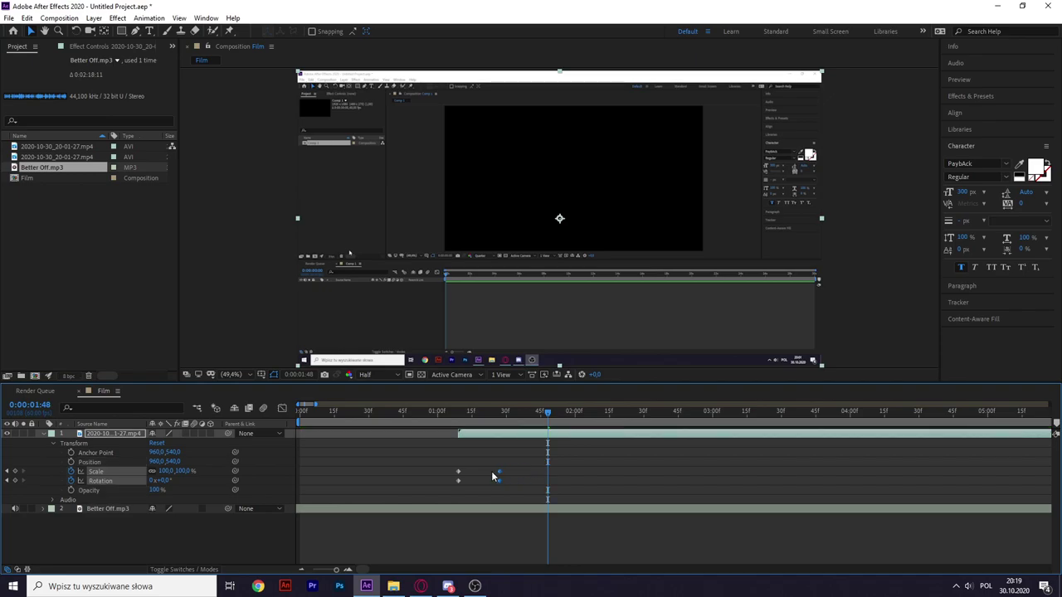
Replay from 0:00:00:45, then select the Scale and Rotation keyframes for the Graph Editor.
{"action": "left_click", "coordinate": [423, 412]}
{"action": "left_click", "coordinate": [403, 412]}
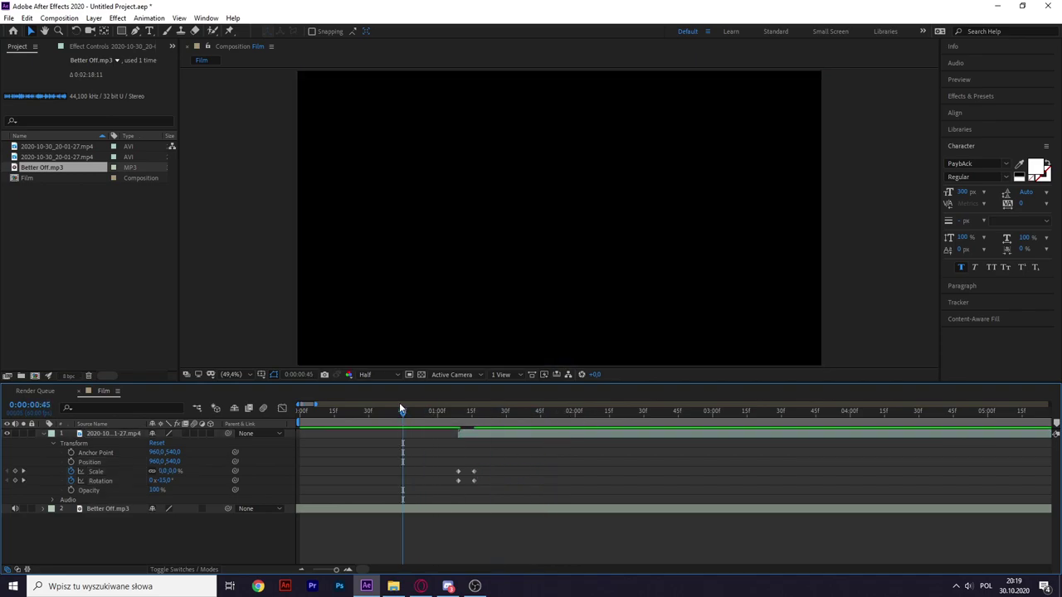
{"action": "key", "text": "space"}
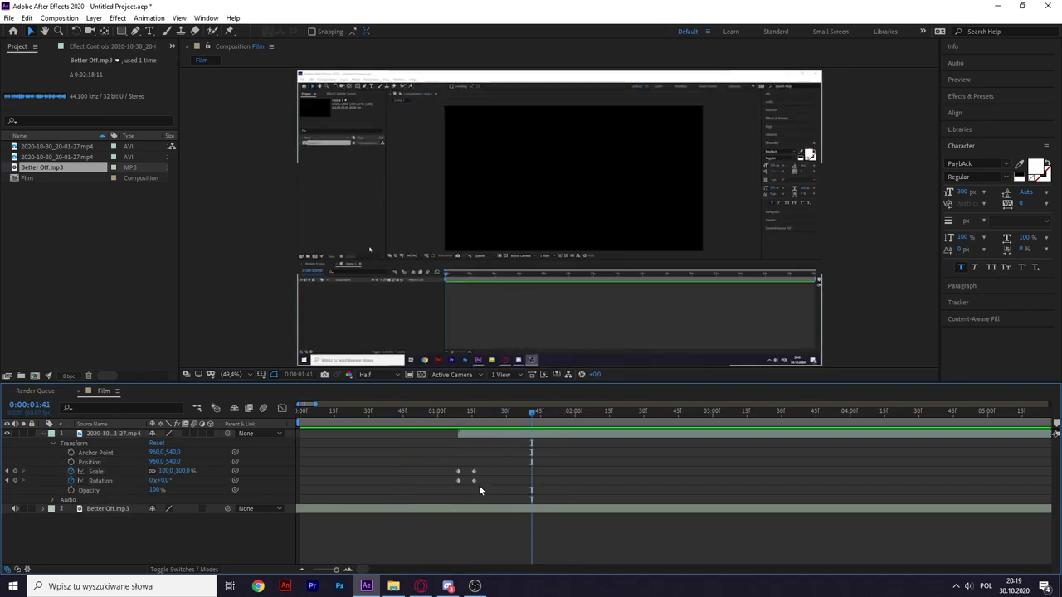
{"action": "left_click_drag", "start_coordinate": [489, 502], "coordinate": [439, 458]}
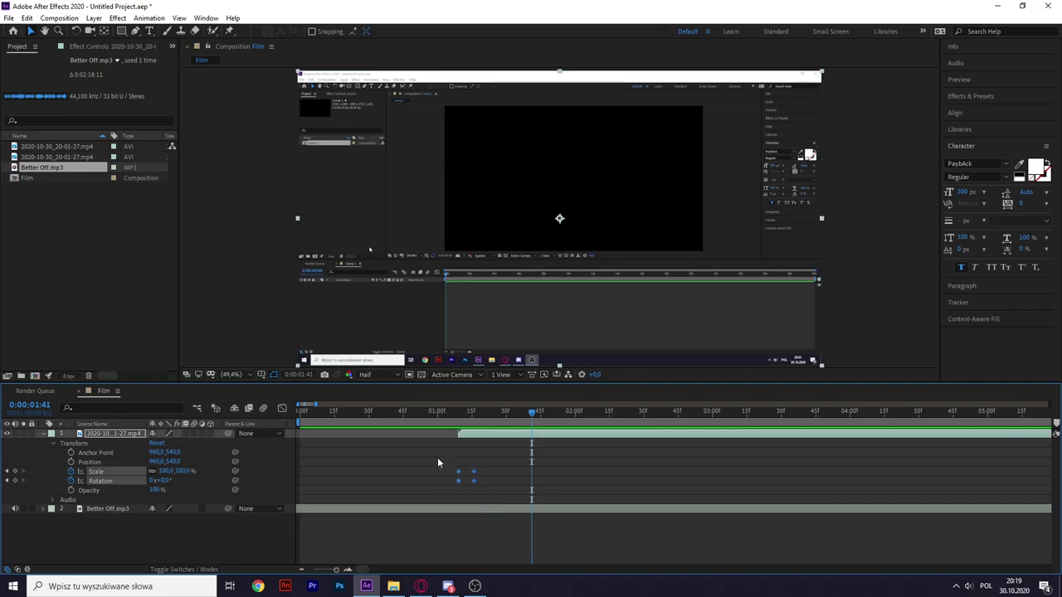
{"action": "left_click", "coordinate": [282, 409]}
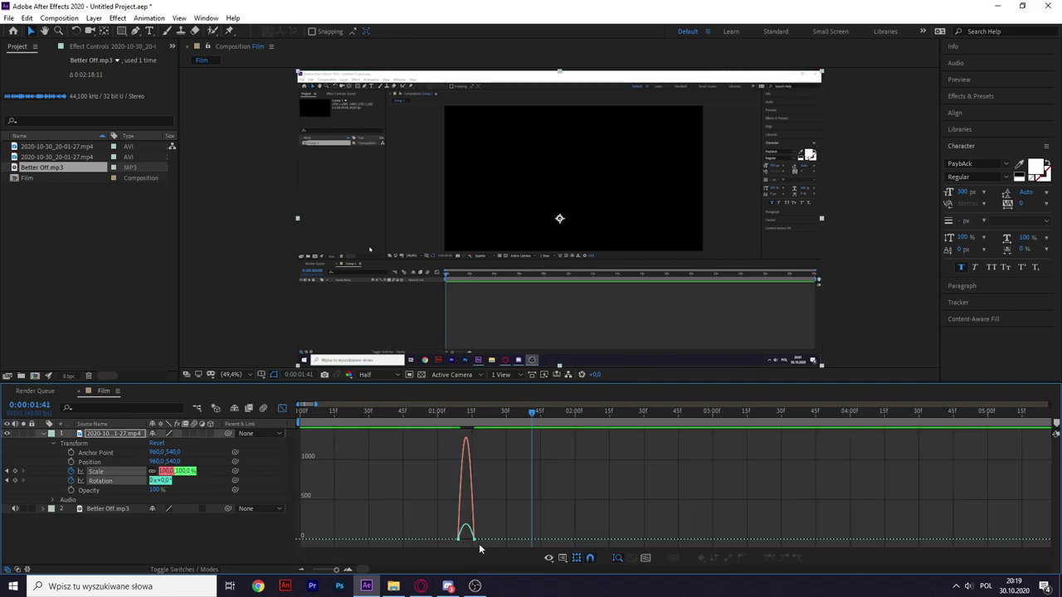
Switch to the speed graph and stretch the keyframe influence to ease Scale and Rotation.
{"action": "left_click", "coordinate": [562, 558]}
{"action": "left_click", "coordinate": [599, 452]}
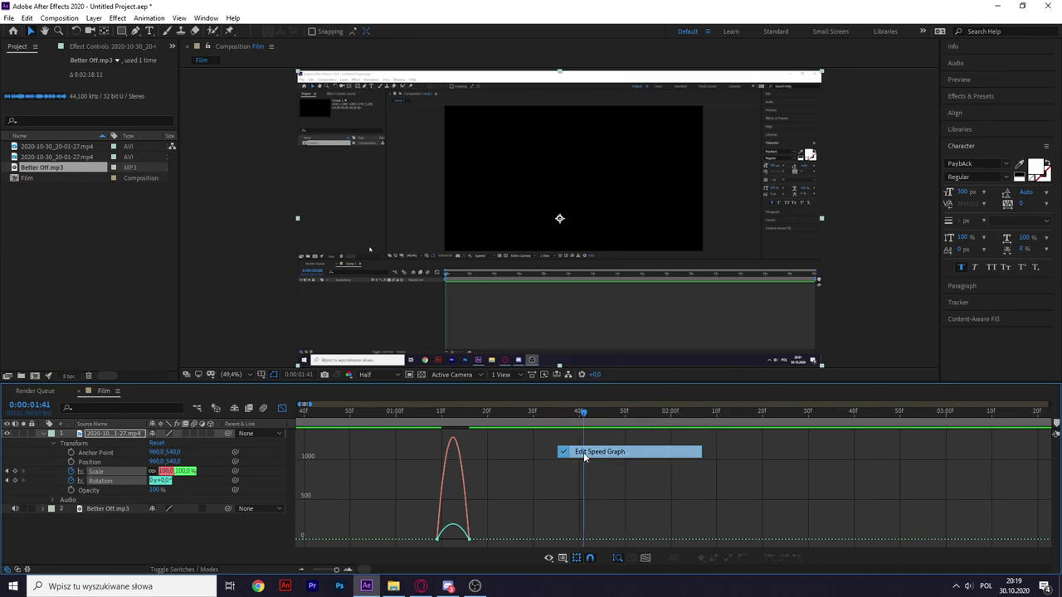
{"action": "left_click_drag", "start_coordinate": [338, 543], "coordinate": [486, 531]}
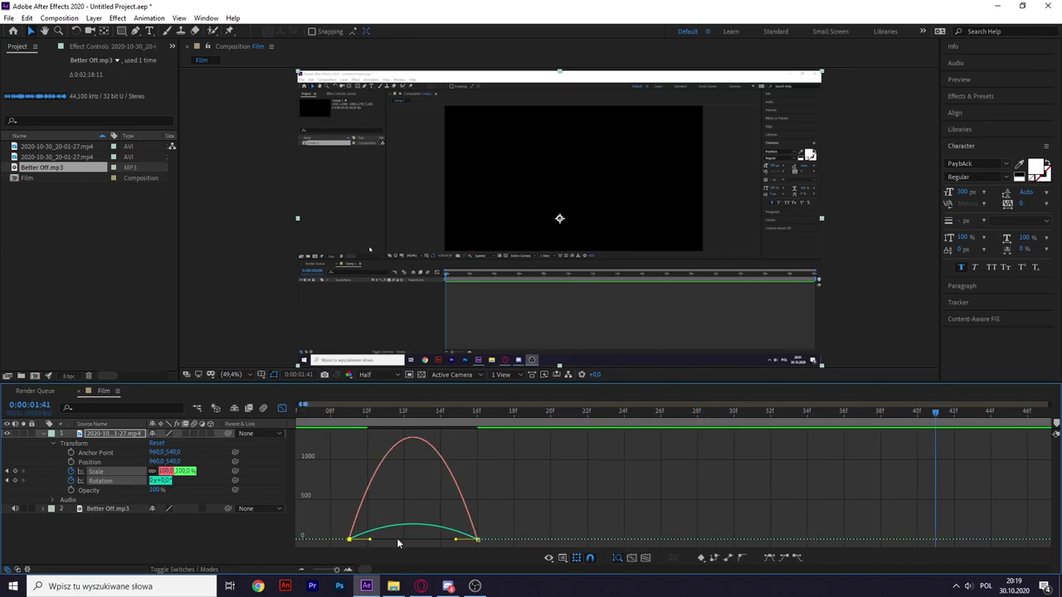
{"action": "left_click_drag", "start_coordinate": [396, 539], "coordinate": [412, 539]}
{"action": "left_click", "coordinate": [379, 492]}
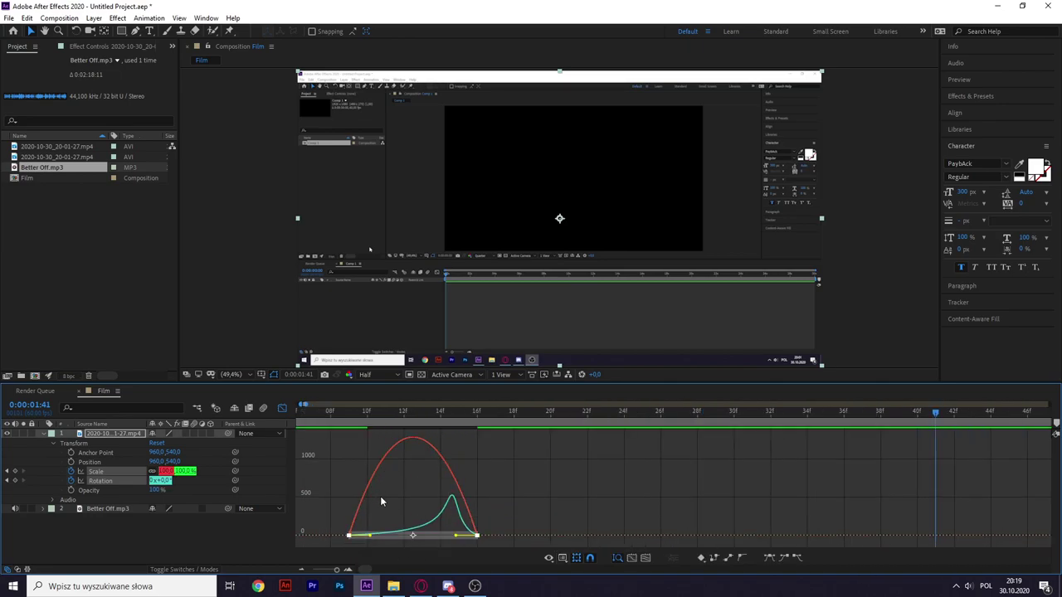
Return to the layer bars view and set the current time near the start.
{"action": "left_click", "coordinate": [281, 409]}
{"action": "key", "text": "alt+space"}
{"action": "key", "text": "Escape"}
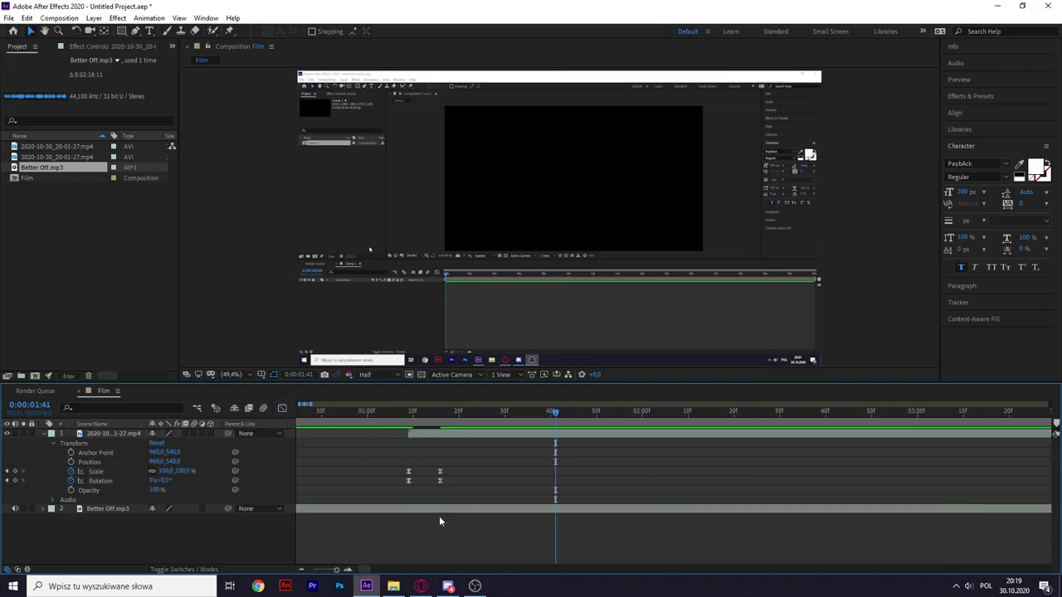
{"action": "left_click", "coordinate": [302, 420]}
Preview the eased intro from the start of the composition.
{"action": "key", "text": "space"}
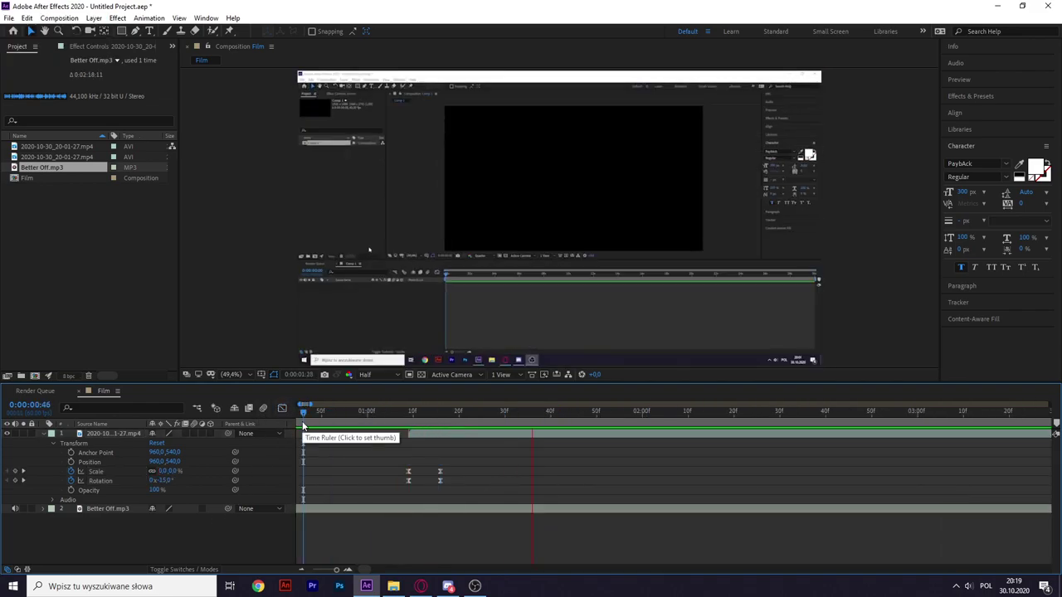
{"action": "scroll", "coordinate": [460, 448], "scroll_direction": "down", "scroll_amount": 3}
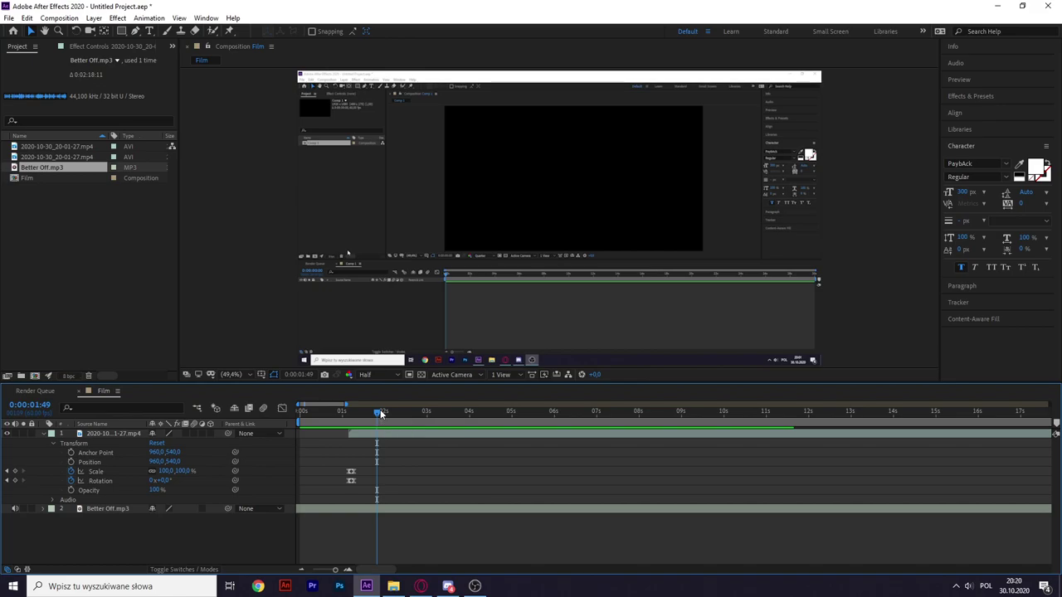
{"action": "left_click_drag", "start_coordinate": [380, 413], "coordinate": [124, 435]}
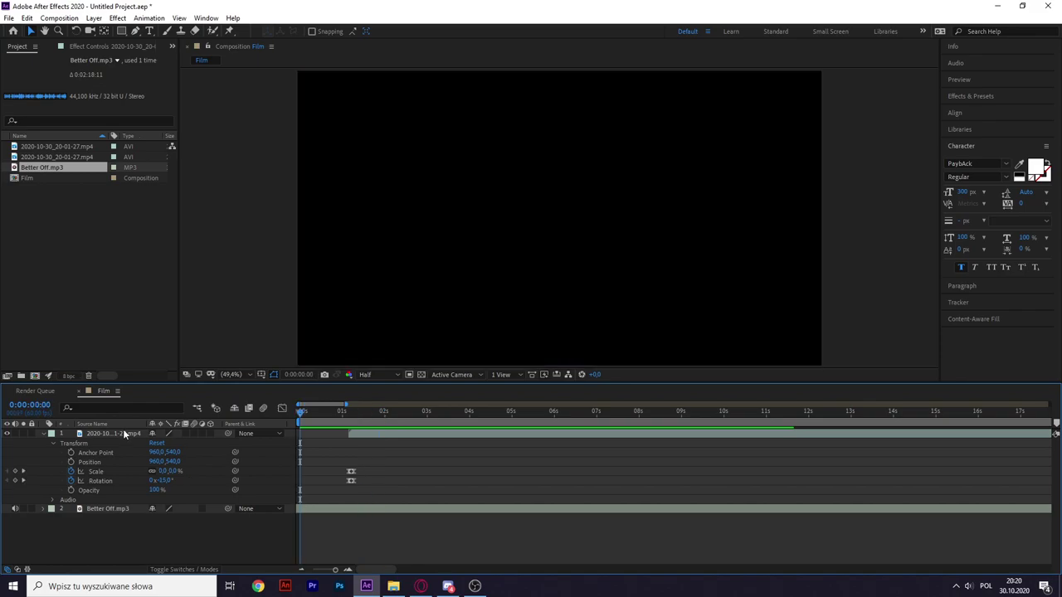
{"action": "key", "text": "space"}
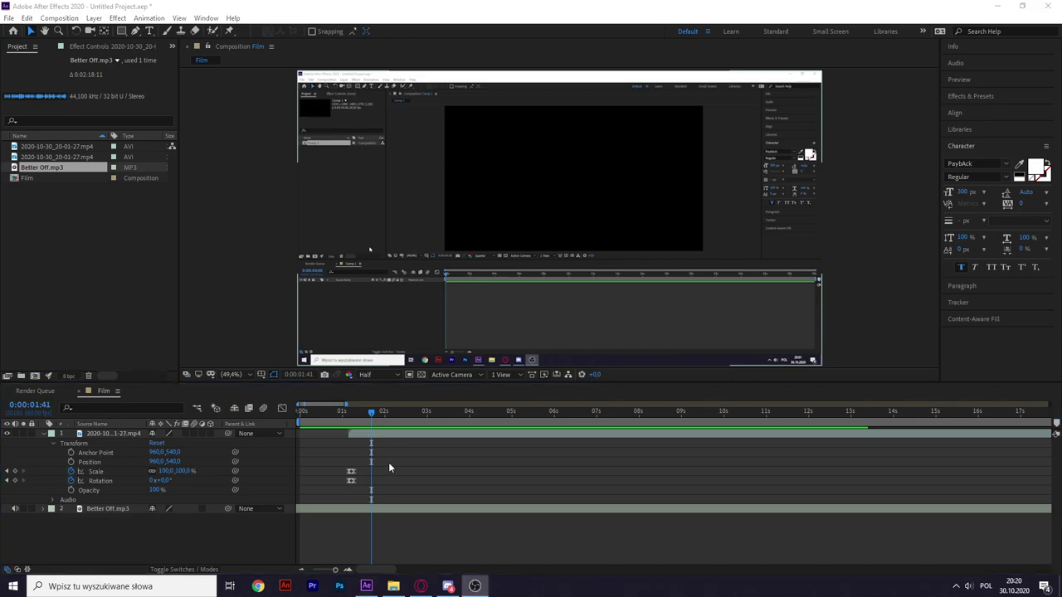
{"action": "left_click", "coordinate": [313, 571]}
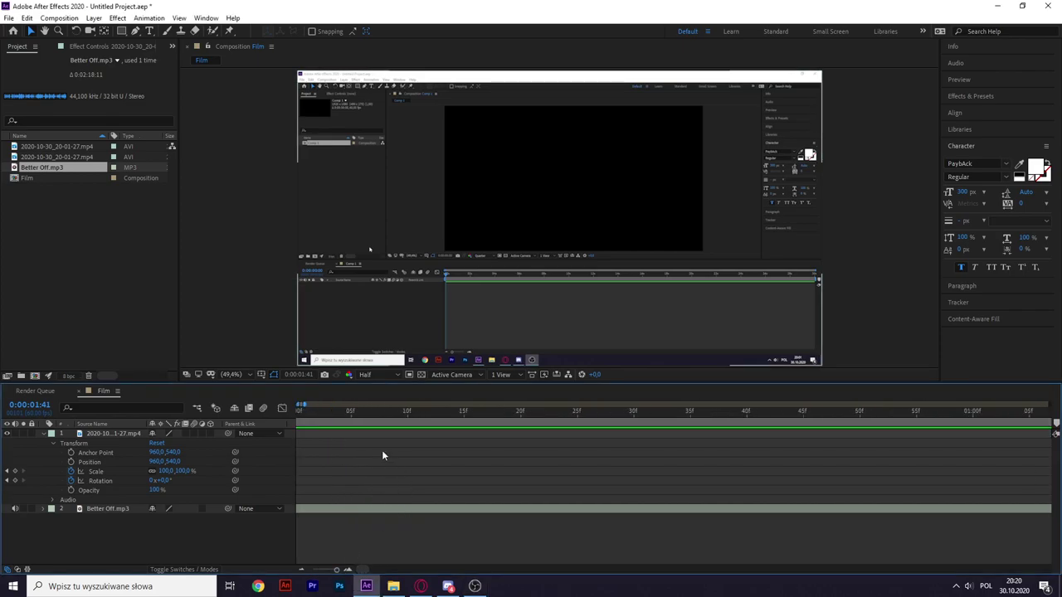
Scrub the intro frame by frame, then collapse layer 1 and reveal Better Off.mp3's Audio Levels.
{"action": "key", "text": "minus"}
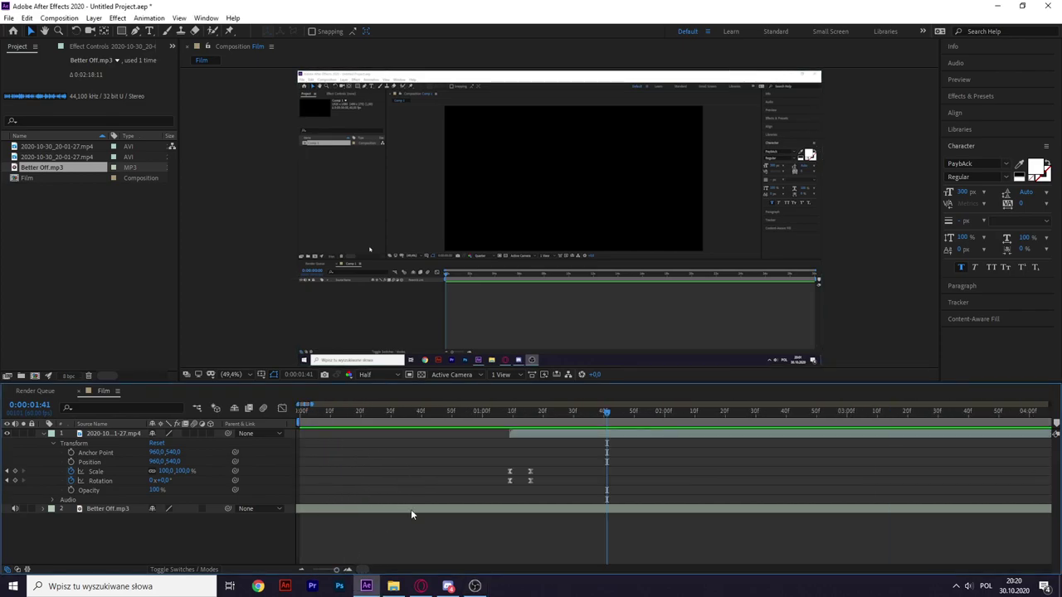
{"action": "left_click", "coordinate": [591, 412]}
{"action": "left_click_drag", "start_coordinate": [569, 410], "coordinate": [320, 363]}
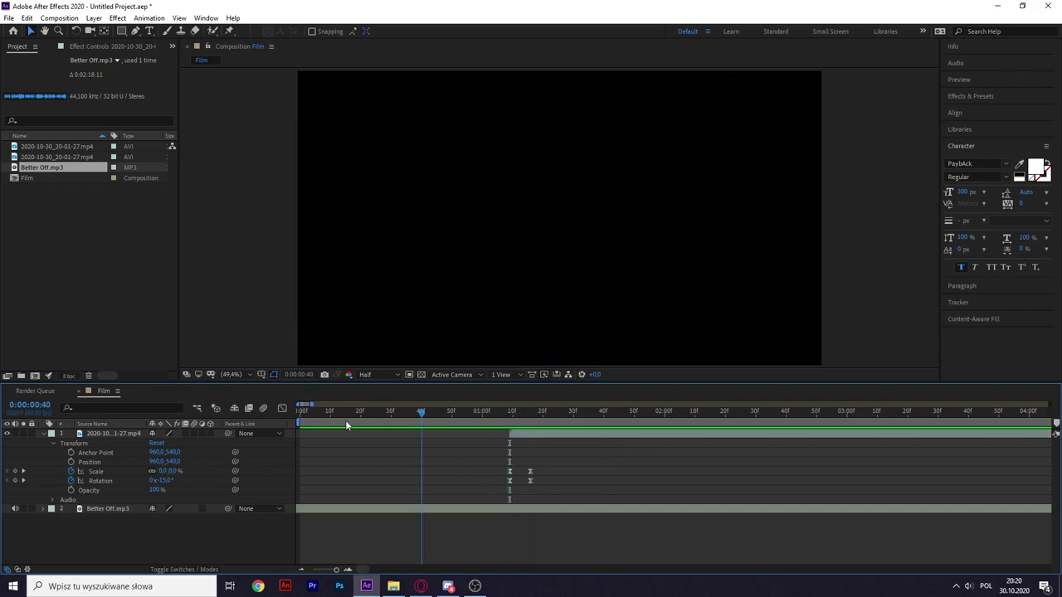
{"action": "left_click", "coordinate": [43, 433]}
{"action": "left_click", "coordinate": [43, 443]}
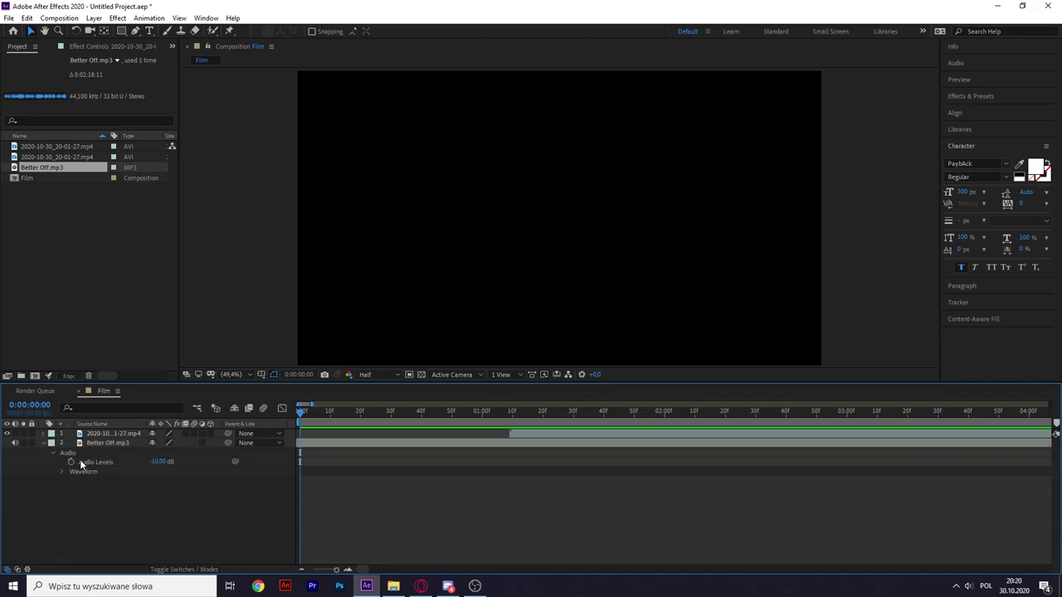
Keyframe Better Off.mp3's Audio Levels at -5 dB at the start and -20 dB near 0:00:01:27.
{"action": "left_click", "coordinate": [156, 462]}
{"action": "type", "text": "-5"}
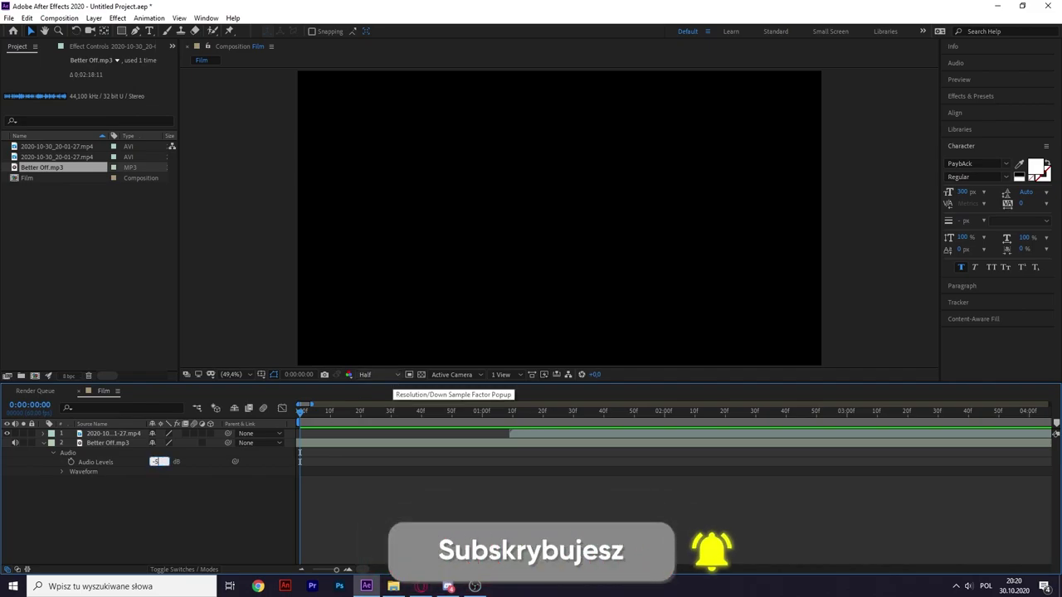
{"action": "left_click", "coordinate": [185, 508]}
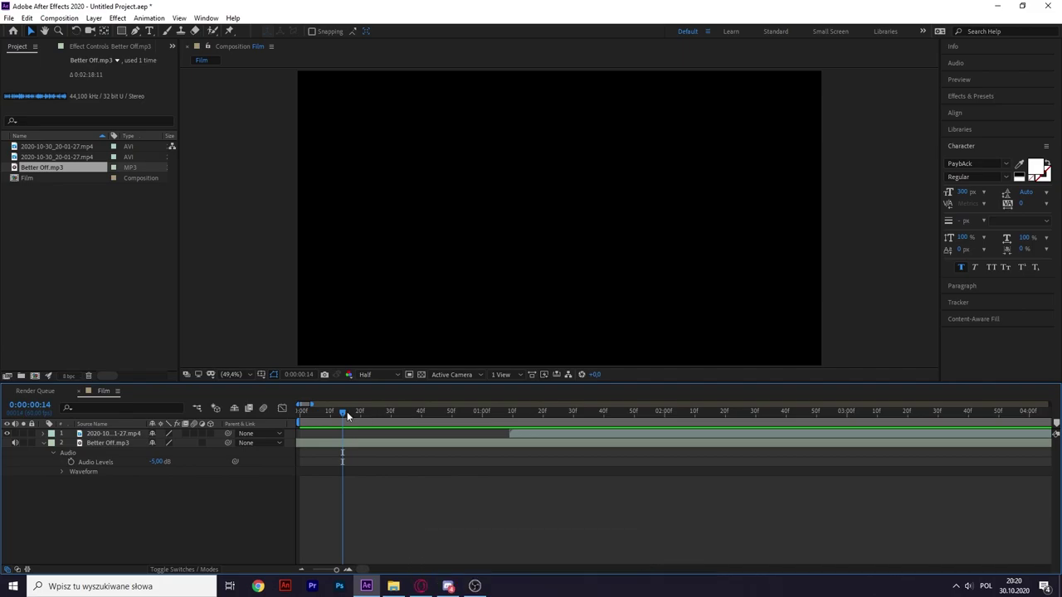
{"action": "left_click", "coordinate": [74, 463]}
{"action": "key", "text": "minus"}
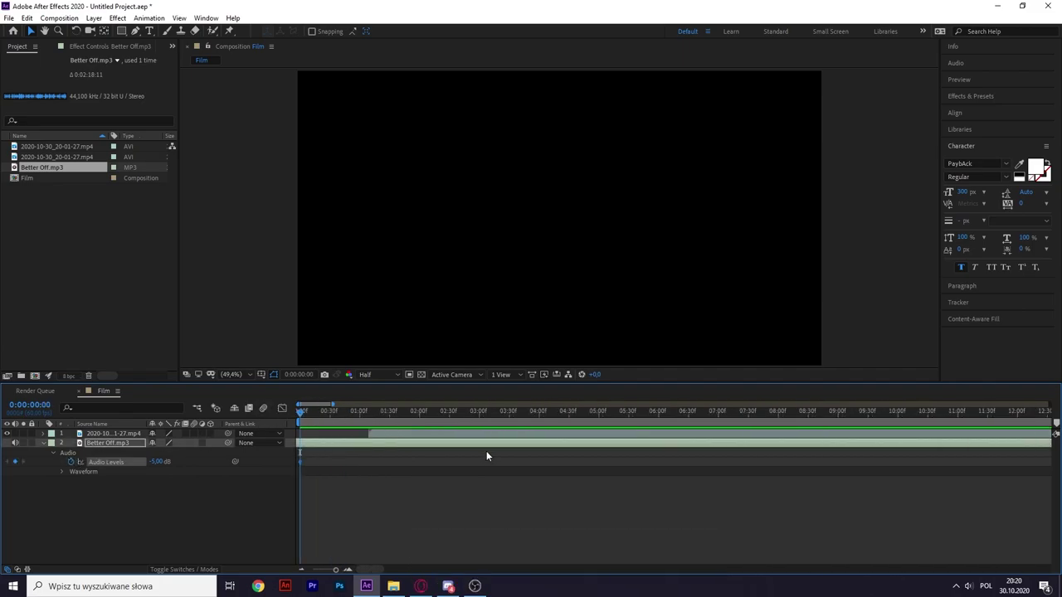
{"action": "left_click", "coordinate": [305, 412]}
{"action": "mouse_move", "coordinate": [306, 412]}
{"action": "left_mouse_down"}
{"action": "mouse_move", "coordinate": [403, 407]}
{"action": "mouse_move", "coordinate": [388, 408]}
{"action": "left_mouse_up"}
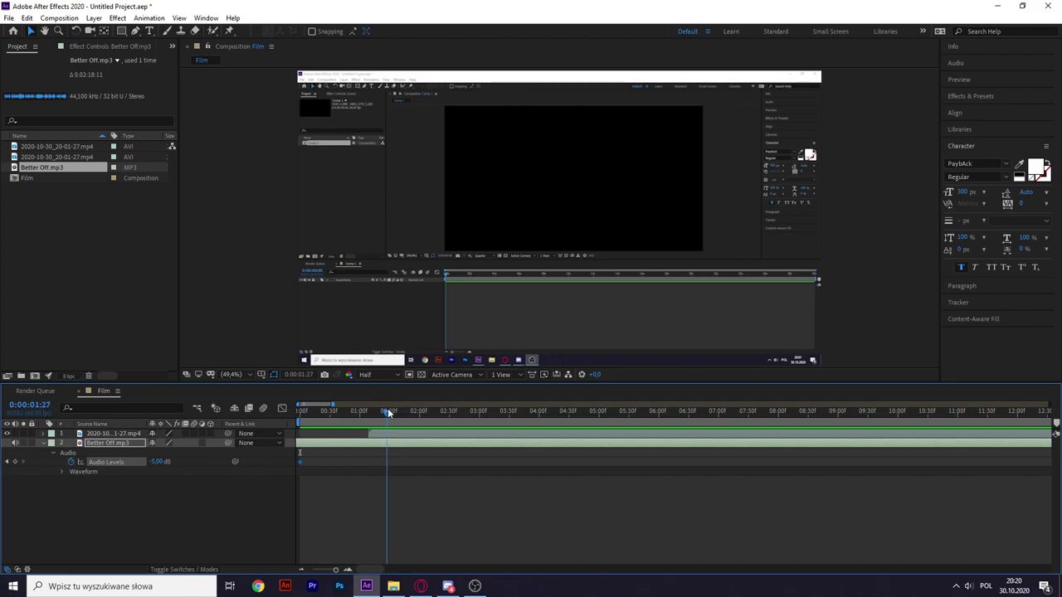
{"action": "type", "text": "-20"}
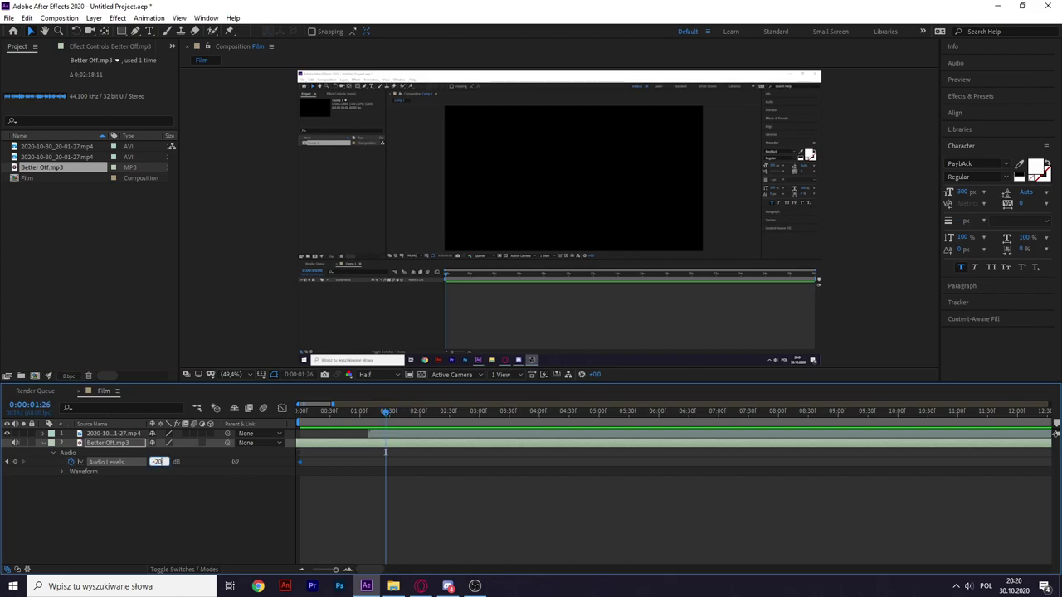
{"action": "key", "text": "Return"}
Preview the volume fade and drag the -20 dB keyframe later, to about 2.7 seconds.
{"action": "left_click", "coordinate": [297, 516]}
{"action": "key", "text": "Home"}
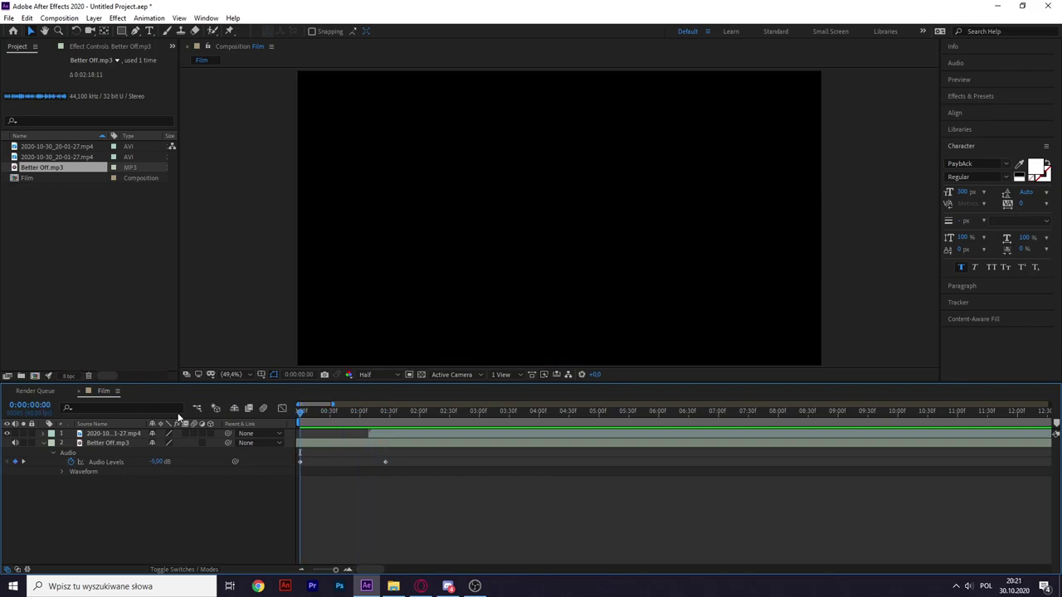
{"action": "key", "text": "space"}
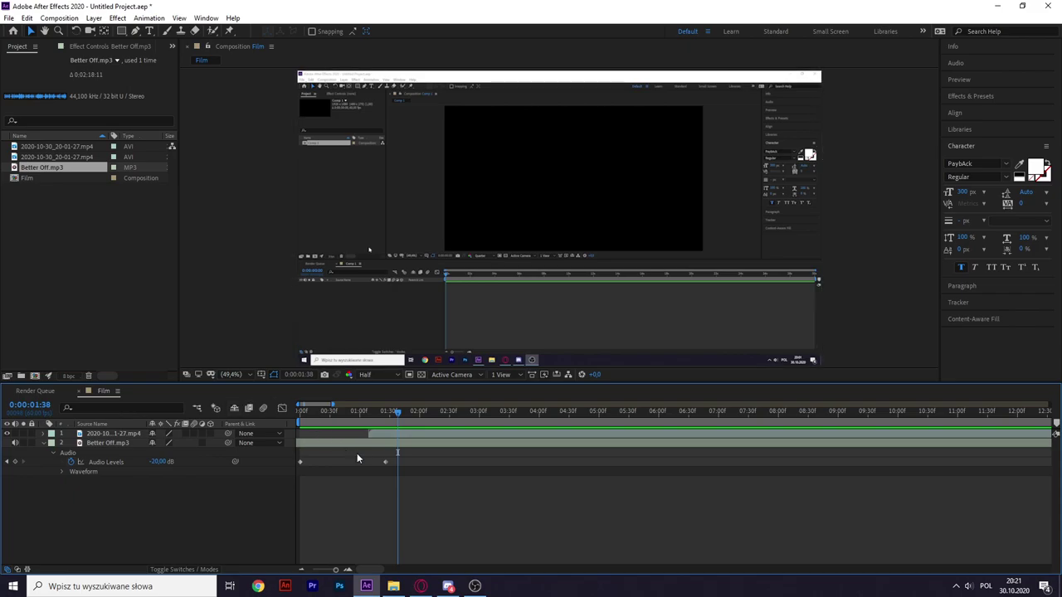
{"action": "mouse_move", "coordinate": [385, 461]}
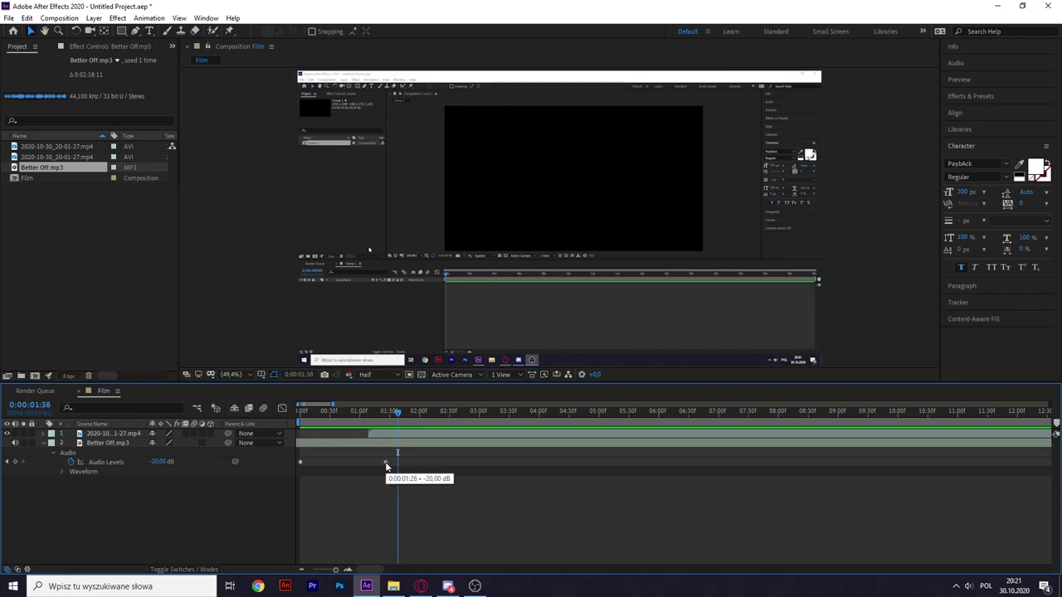
{"action": "left_click_drag", "start_coordinate": [386, 463], "coordinate": [421, 462]}
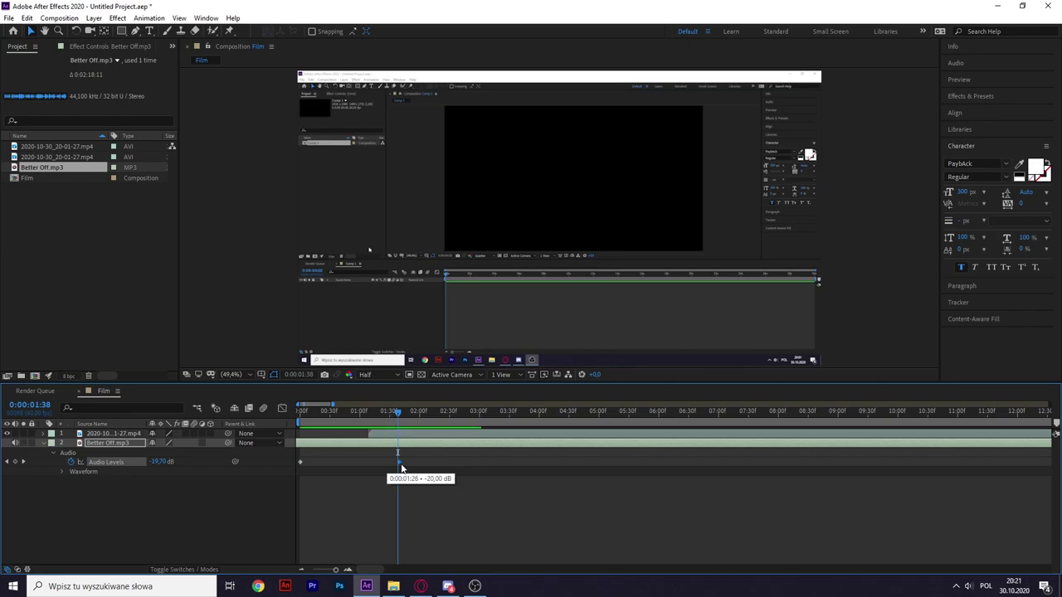
Preview the fade again, zoom out to the full timeline and collapse the music layer.
{"action": "key", "text": "Home"}
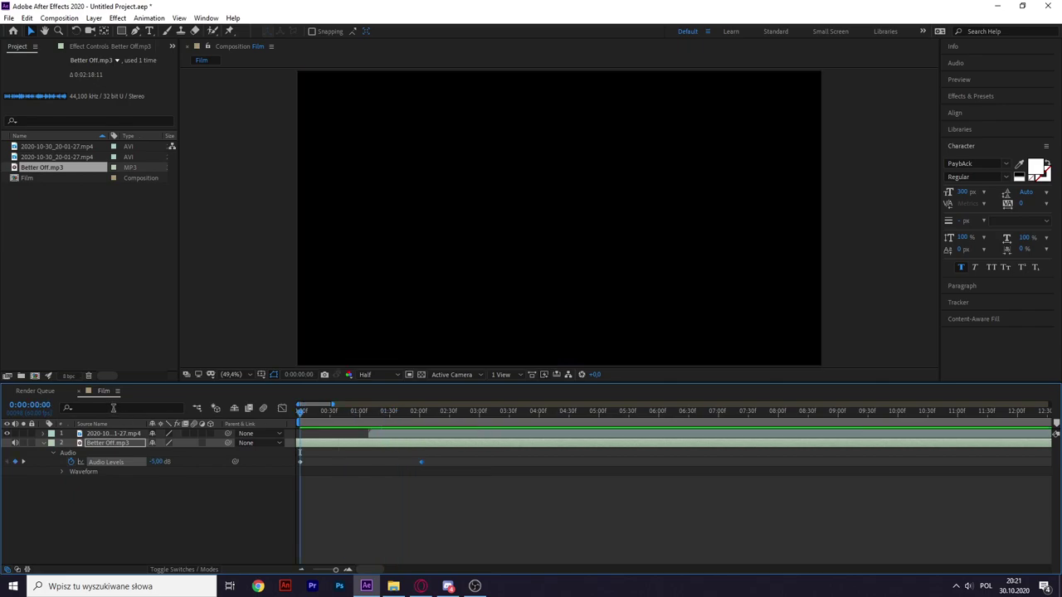
{"action": "key", "text": "space"}
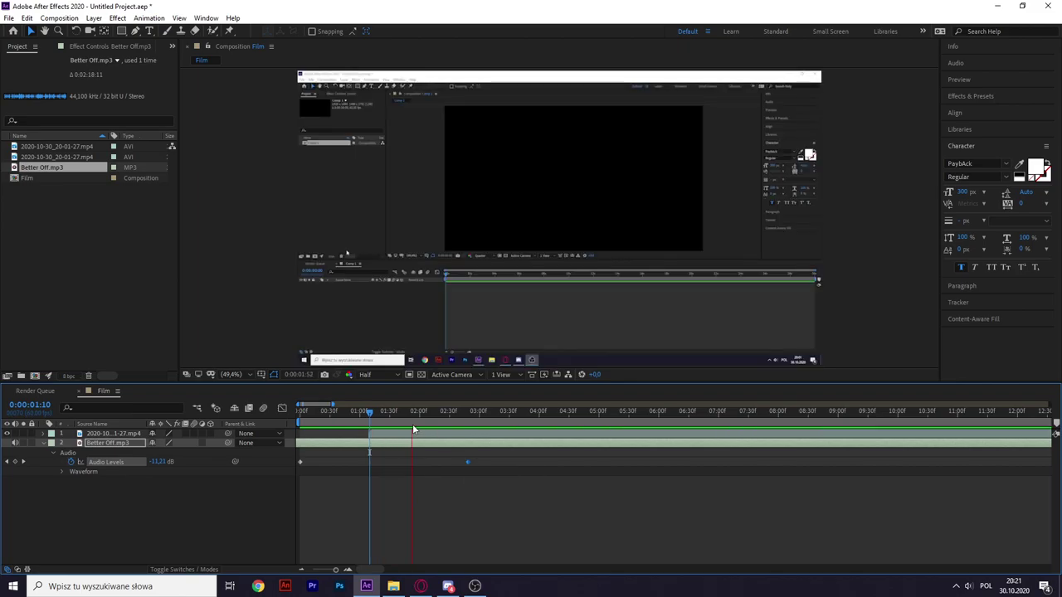
{"action": "key", "text": "space"}
{"action": "key", "text": "space"}
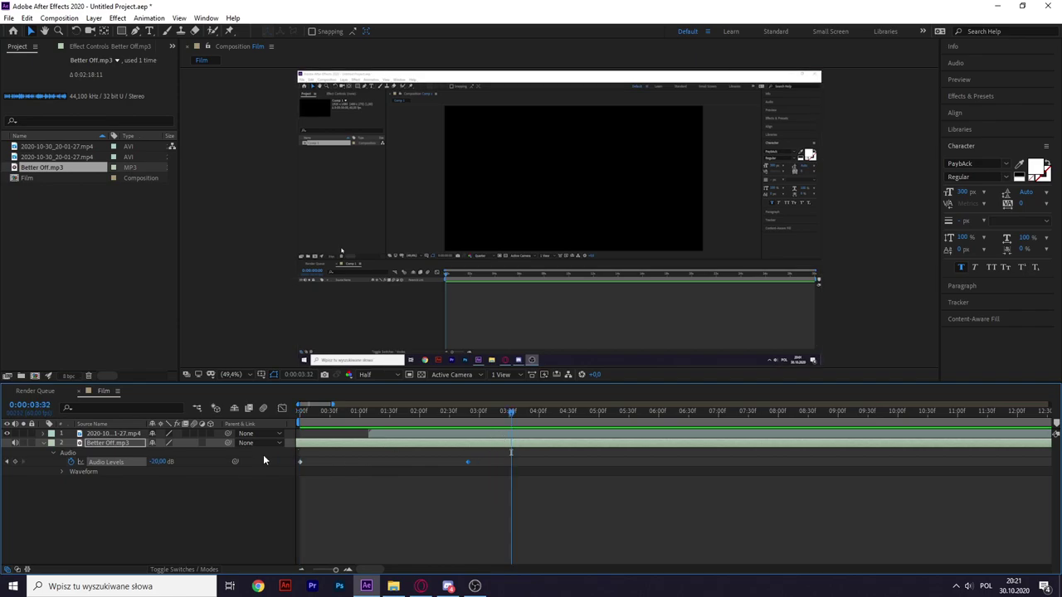
{"action": "key", "text": "minus"}
{"action": "left_click_drag", "start_coordinate": [367, 411], "coordinate": [300, 411]}
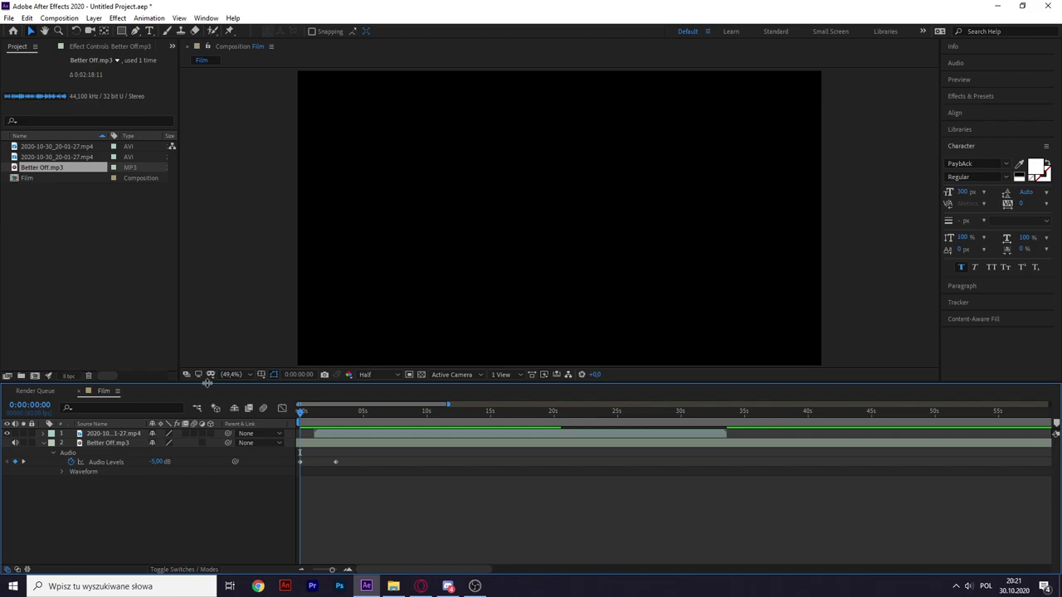
{"action": "key", "text": "l"}
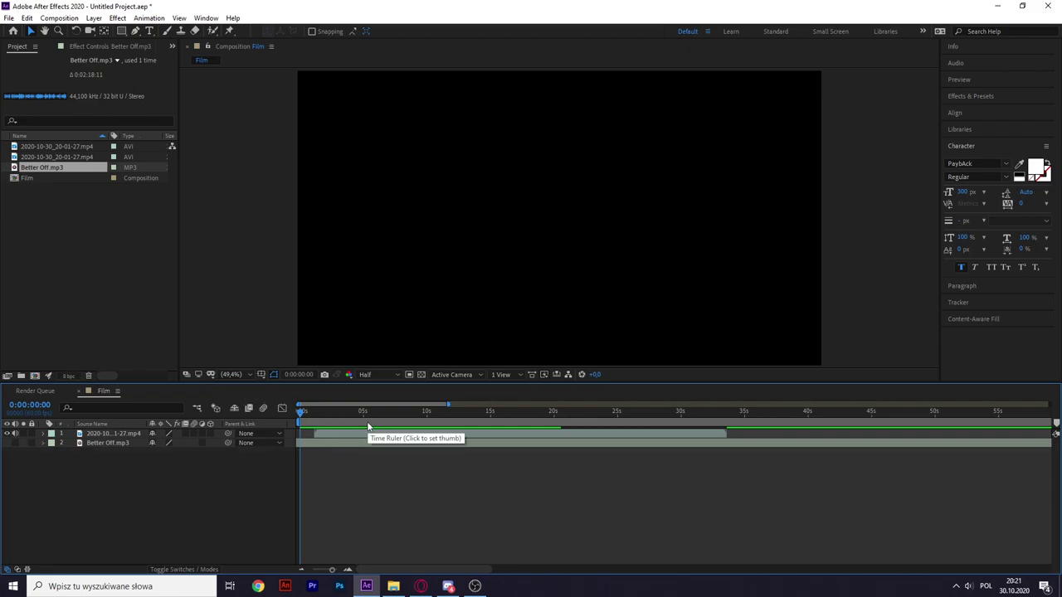
{"action": "key", "text": "equal"}
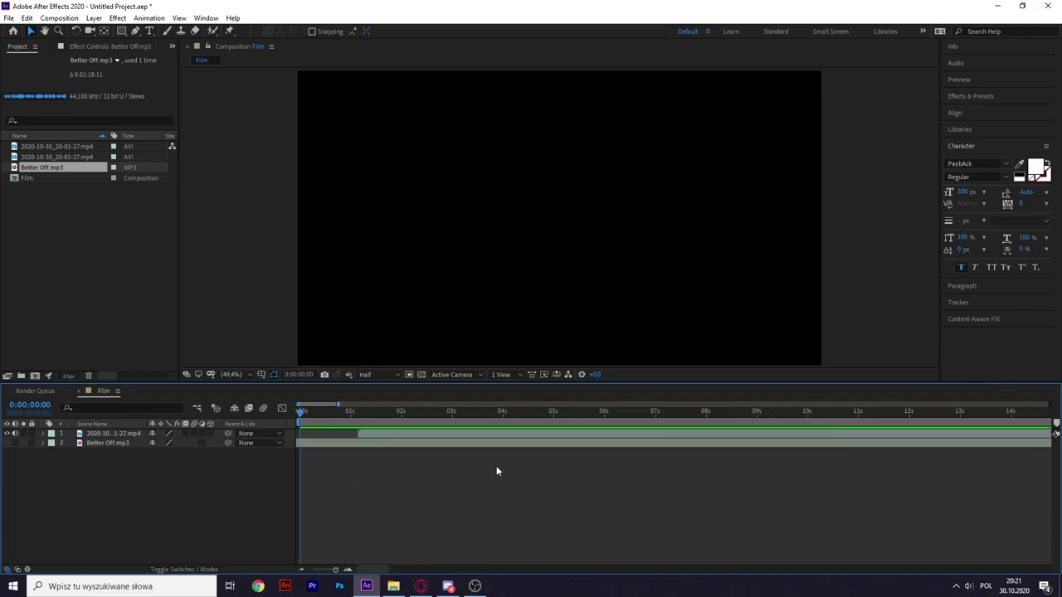
{"action": "key", "text": "minus"}
{"action": "mouse_move", "coordinate": [298, 412]}
{"action": "left_mouse_down"}
{"action": "mouse_move", "coordinate": [328, 410]}
{"action": "mouse_move", "coordinate": [302, 410]}
{"action": "left_mouse_up"}
{"action": "left_click", "coordinate": [124, 433]}
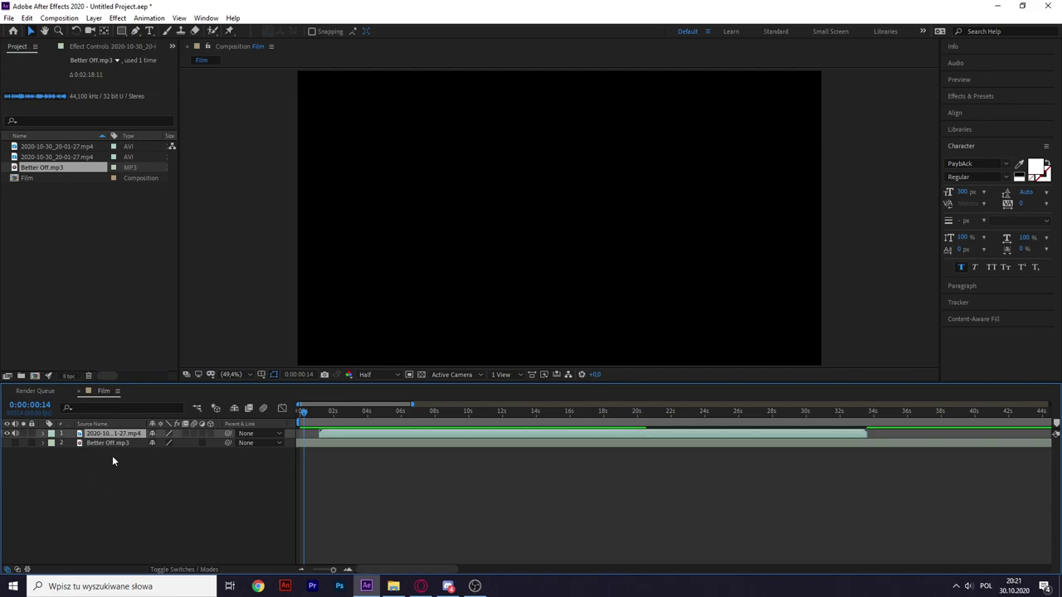
{"action": "key", "text": "s"}
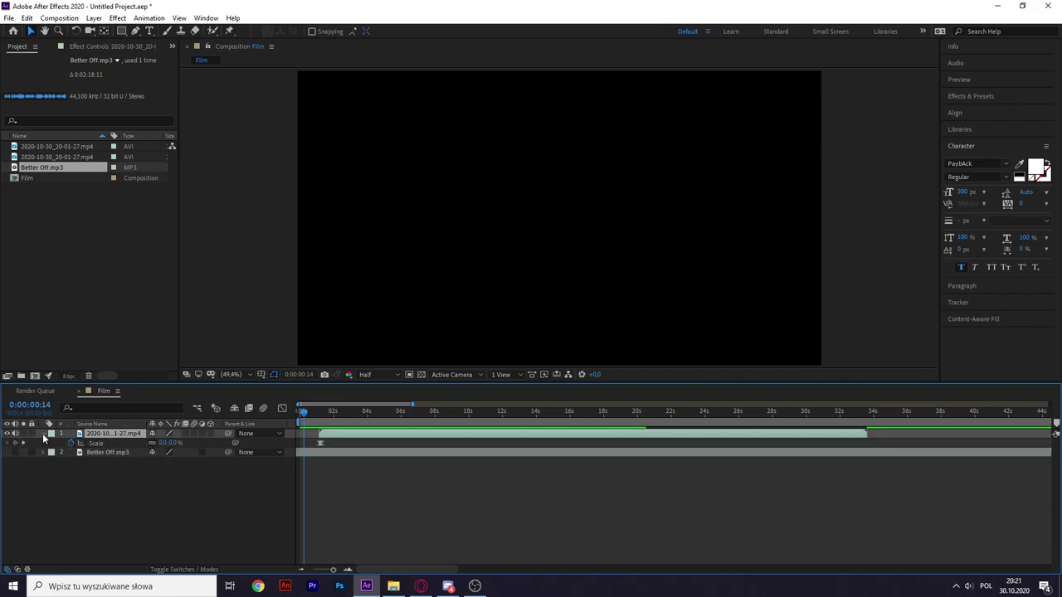
{"action": "left_click", "coordinate": [44, 434]}
{"action": "left_click", "coordinate": [44, 434]}
{"action": "left_click", "coordinate": [52, 501]}
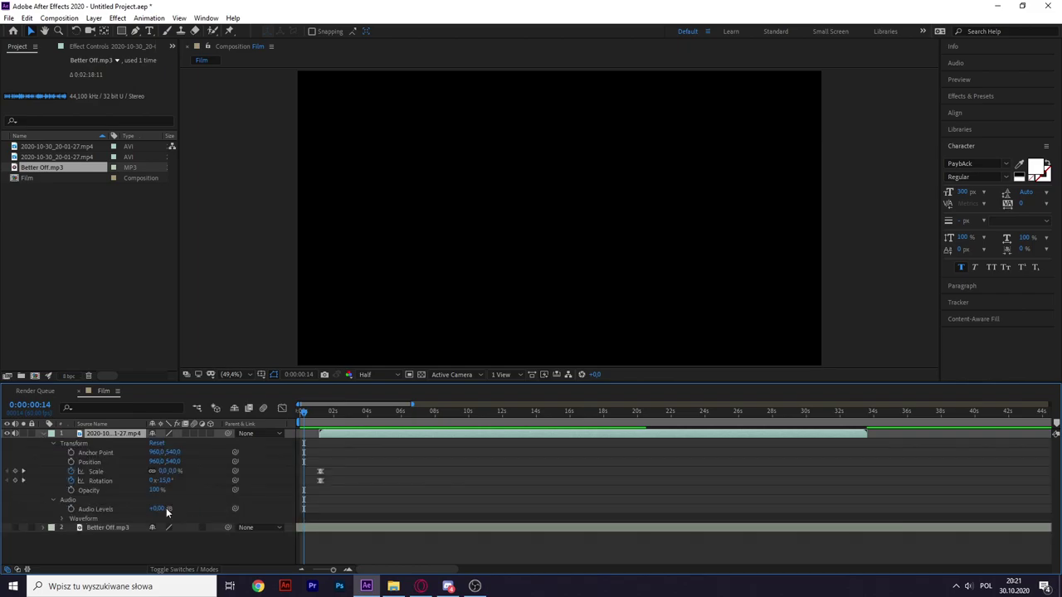
{"action": "key", "text": "space"}
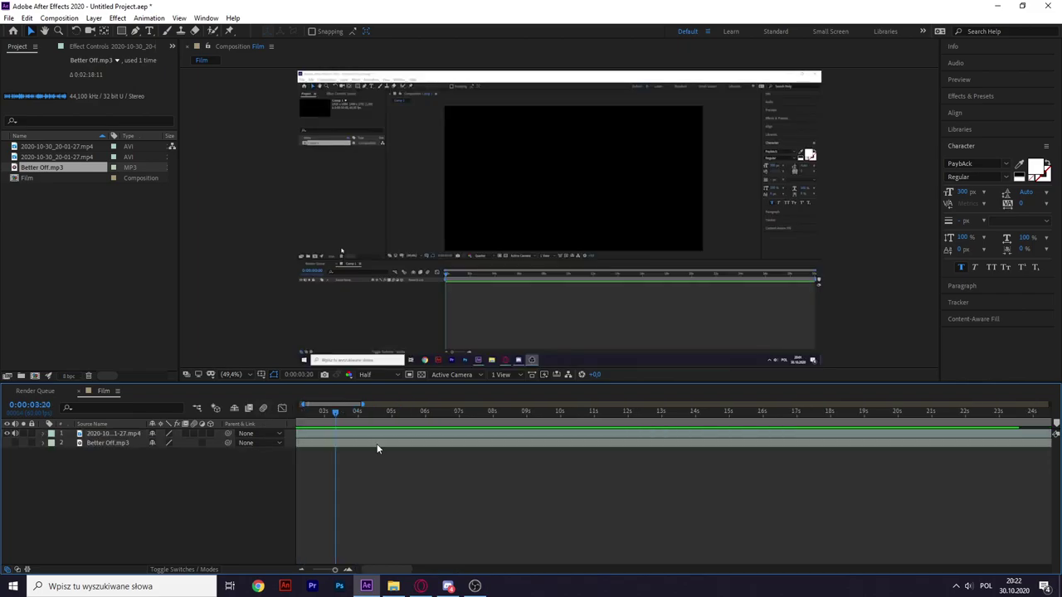
{"action": "left_click_drag", "start_coordinate": [356, 410], "coordinate": [184, 418]}
{"action": "key", "text": "equal"}
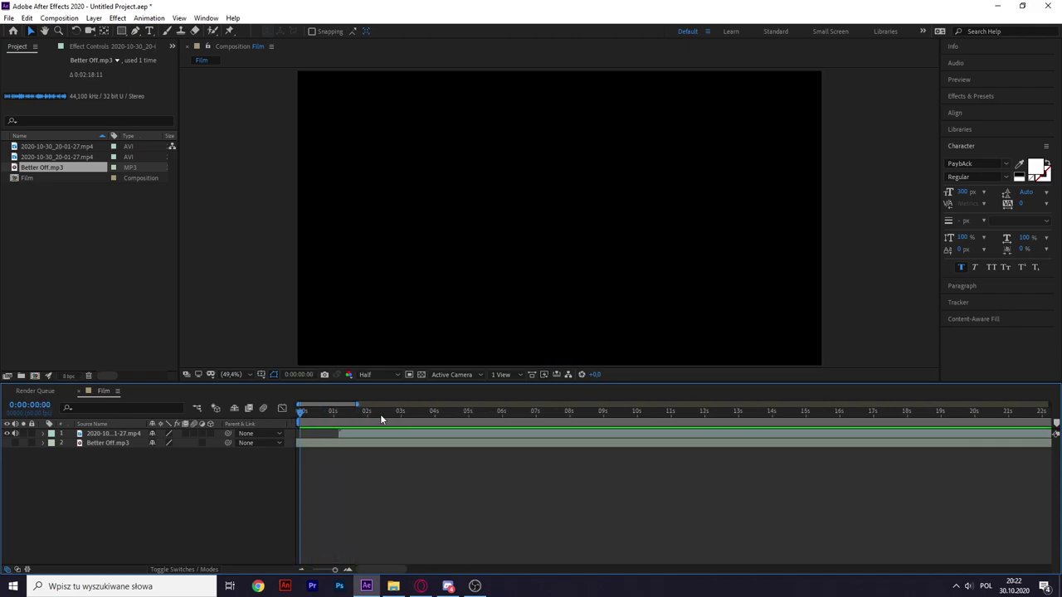
{"action": "key", "text": "space"}
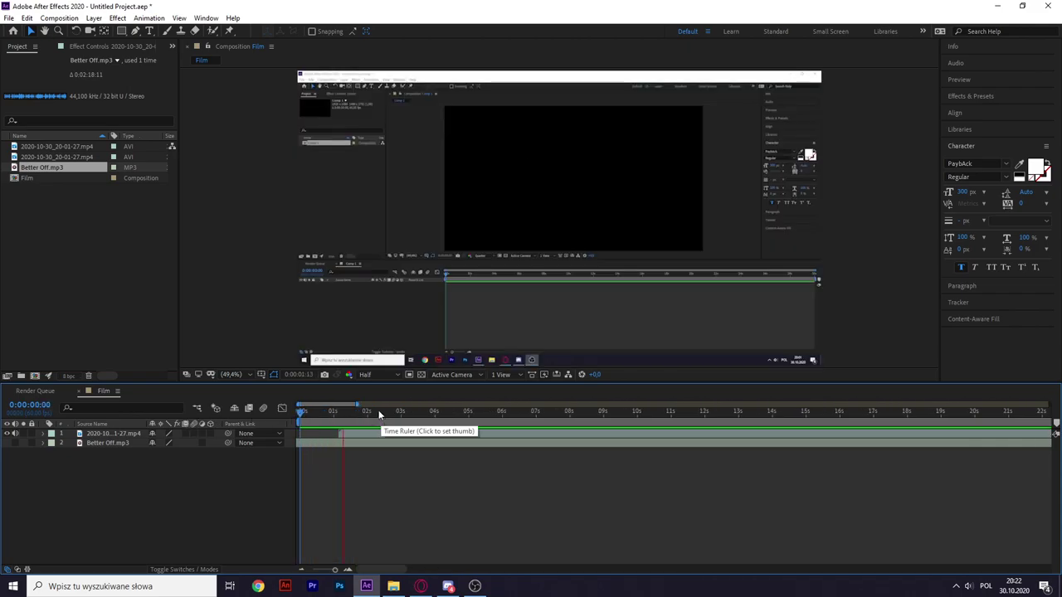
{"action": "key", "text": "space"}
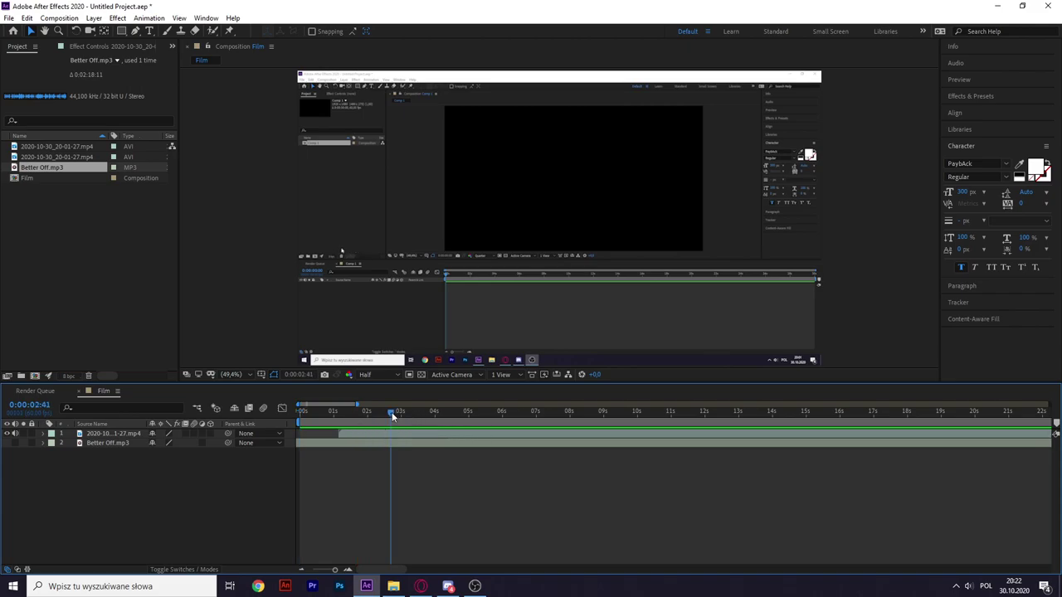
Expand layer 1, show its audio waveform and shift the clip later in the timeline.
{"action": "left_click", "coordinate": [43, 434]}
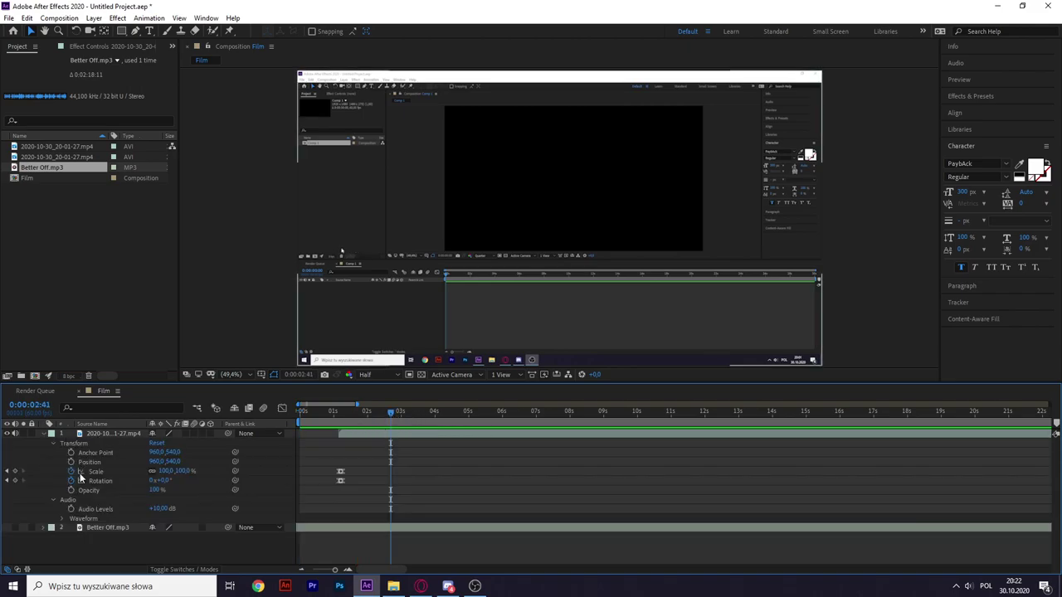
{"action": "left_click", "coordinate": [63, 519]}
{"action": "mouse_move", "coordinate": [382, 411]}
{"action": "left_mouse_down"}
{"action": "mouse_move", "coordinate": [373, 412]}
{"action": "mouse_move", "coordinate": [375, 472]}
{"action": "left_mouse_up"}
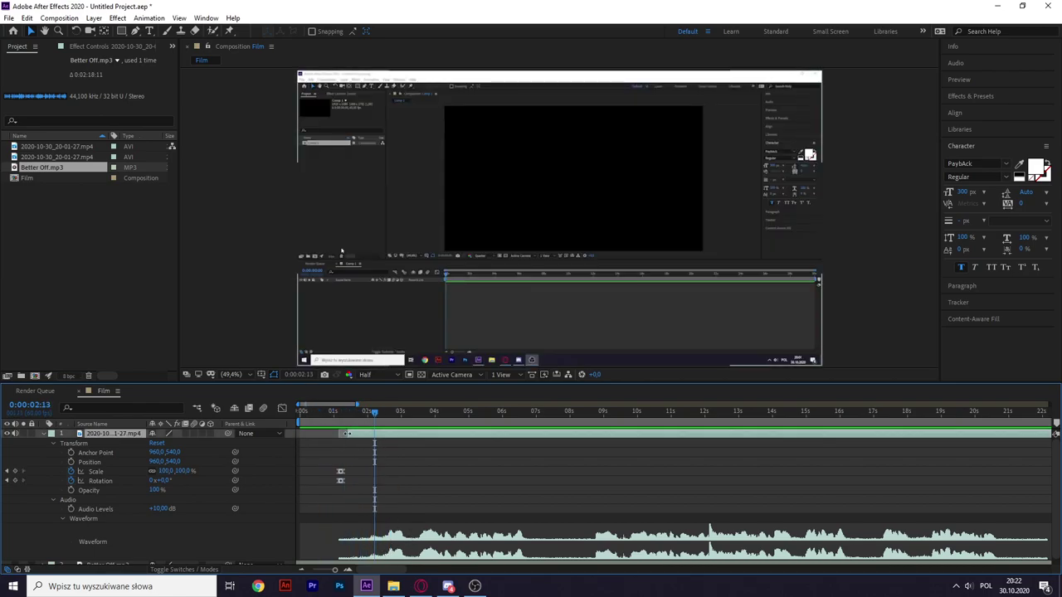
{"action": "mouse_move", "coordinate": [334, 434]}
{"action": "left_mouse_down"}
{"action": "mouse_move", "coordinate": [372, 433]}
{"action": "mouse_move", "coordinate": [362, 432]}
{"action": "left_mouse_up"}
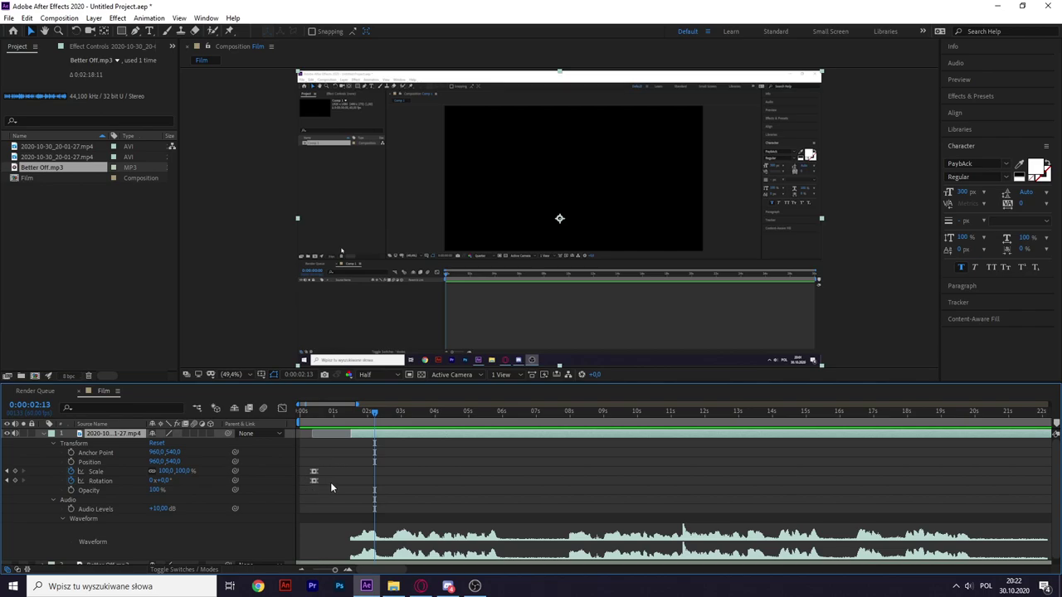
Select the Scale and Rotation intro keyframes, play back the intro and collapse the layer.
{"action": "mouse_move", "coordinate": [330, 485]}
{"action": "left_mouse_down"}
{"action": "mouse_move", "coordinate": [305, 466]}
{"action": "mouse_move", "coordinate": [335, 471]}
{"action": "left_mouse_up"}
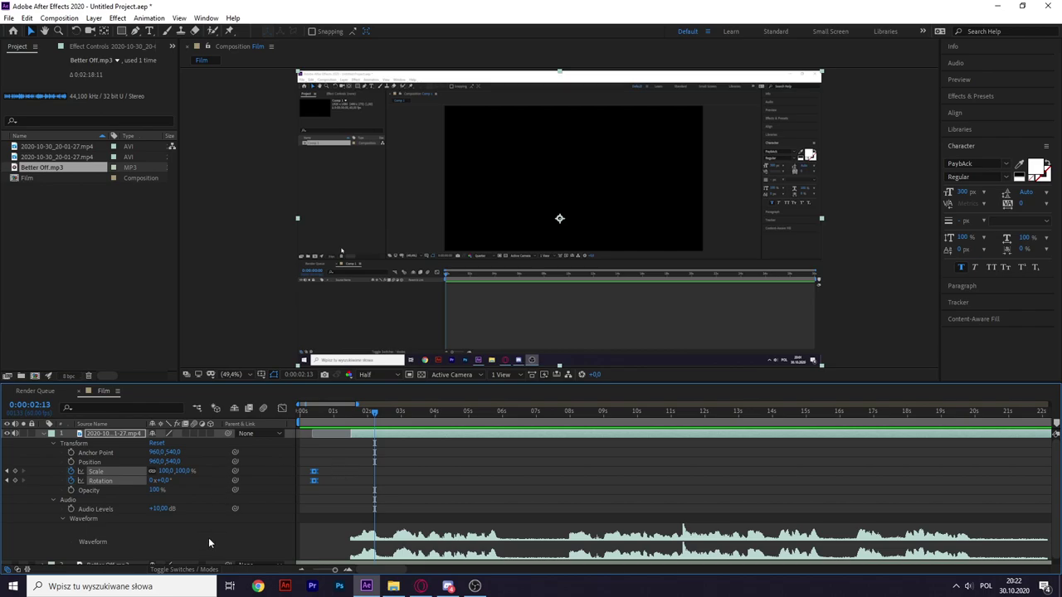
{"action": "mouse_move", "coordinate": [367, 411]}
{"action": "left_mouse_down"}
{"action": "mouse_move", "coordinate": [341, 411]}
{"action": "mouse_move", "coordinate": [368, 411]}
{"action": "left_mouse_up"}
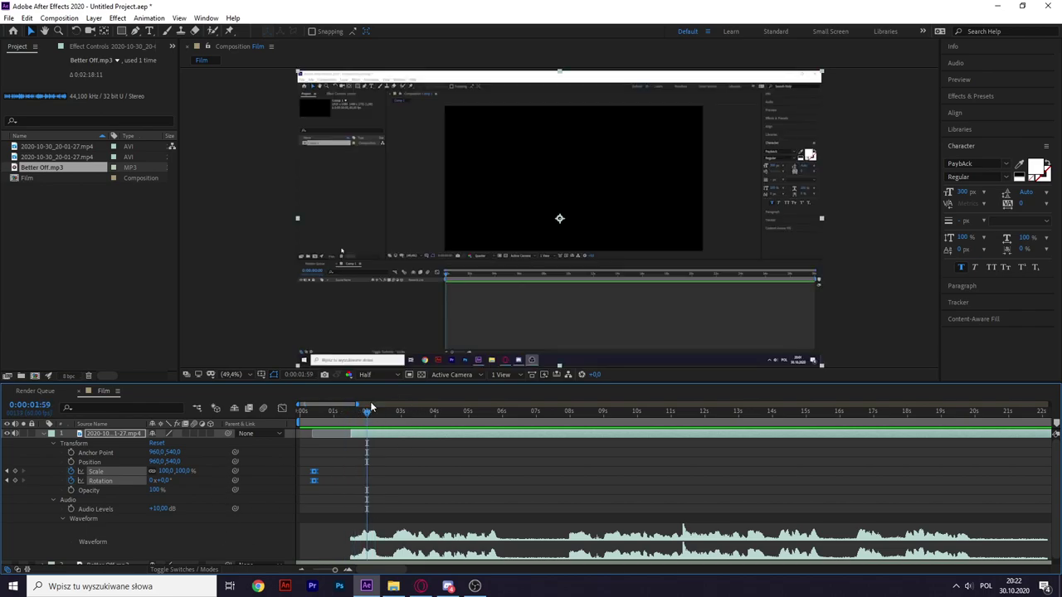
{"action": "left_click", "coordinate": [409, 433]}
{"action": "key", "text": "space"}
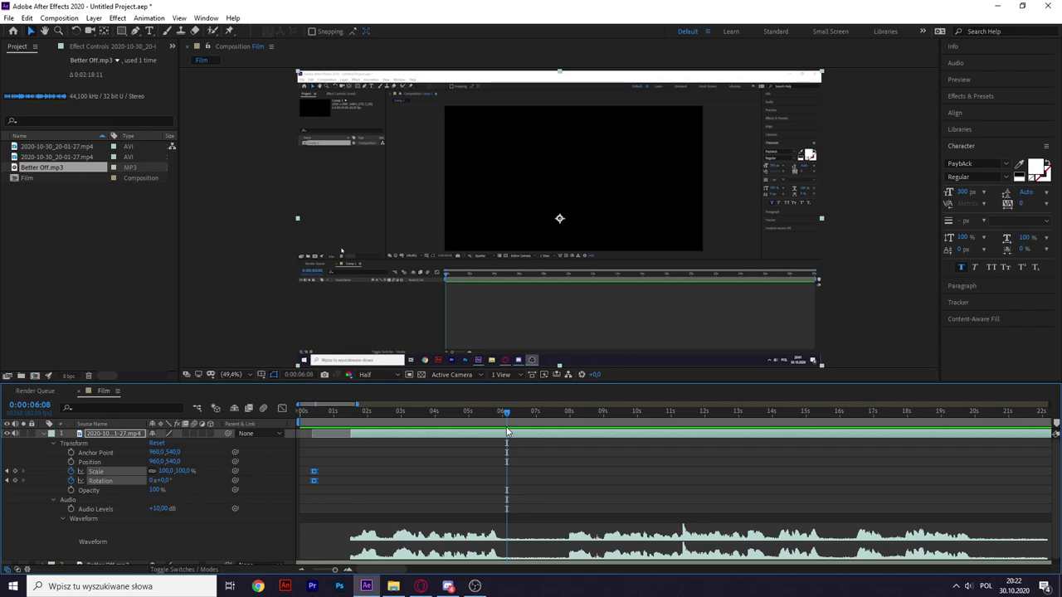
{"action": "left_click", "coordinate": [44, 433]}
{"action": "left_click", "coordinate": [105, 498]}
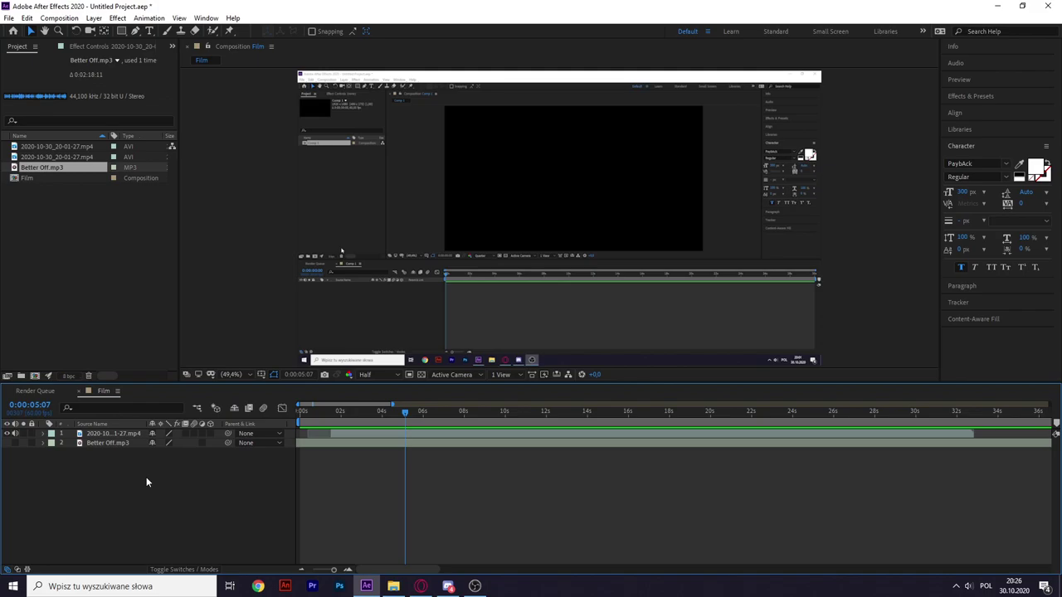
Duplicate the screen-recording layer with Ctrl+D and expand both copies' property groups.
{"action": "left_click", "coordinate": [140, 434]}
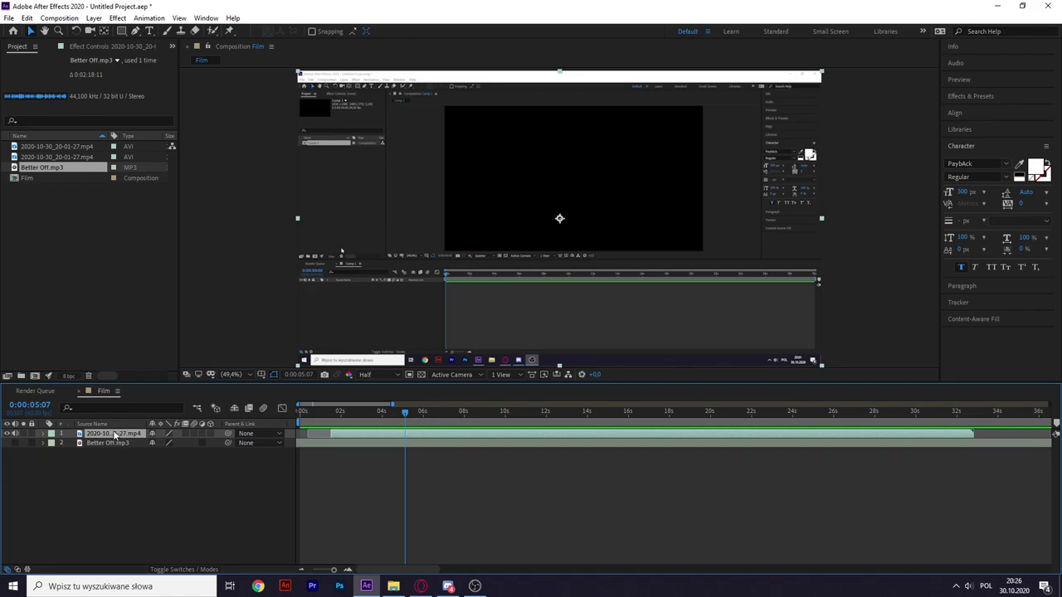
{"action": "key", "text": "ctrl+d"}
{"action": "left_click", "coordinate": [45, 434]}
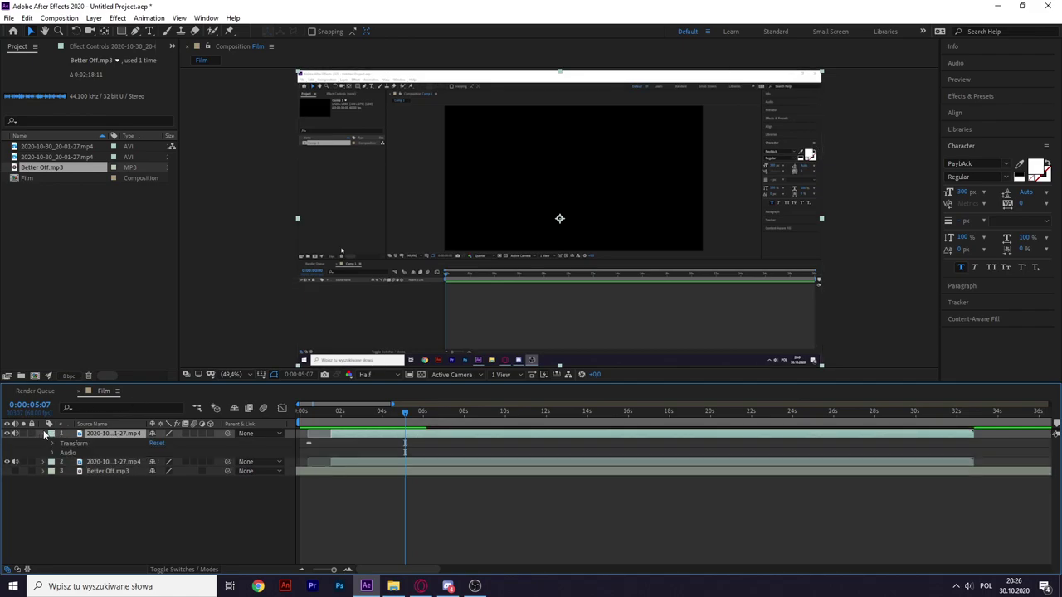
{"action": "left_click", "coordinate": [45, 461]}
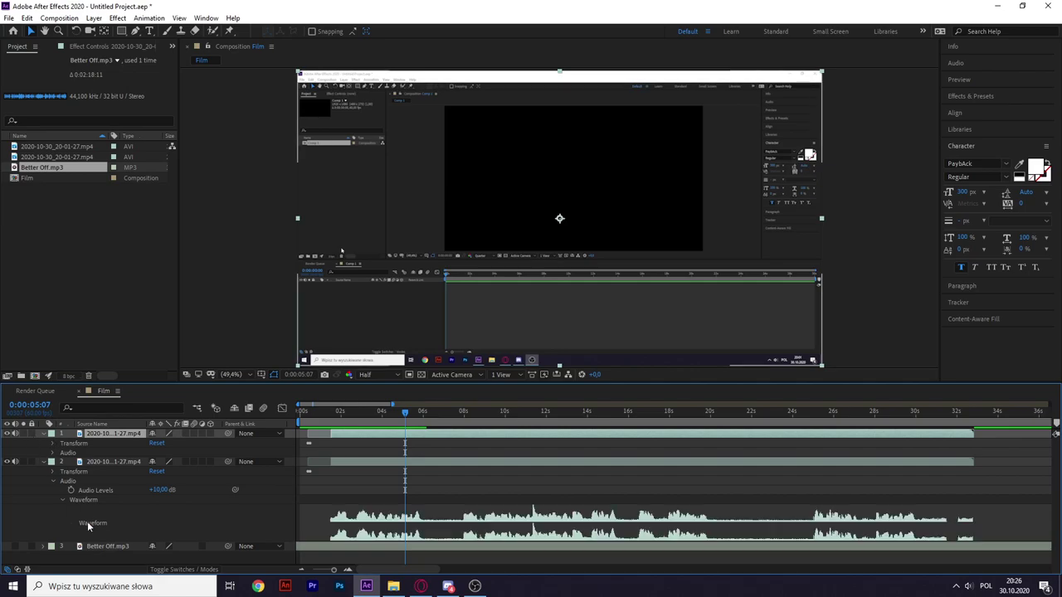
{"action": "left_click", "coordinate": [52, 472]}
{"action": "left_click", "coordinate": [52, 472]}
{"action": "left_click", "coordinate": [53, 482]}
{"action": "left_click", "coordinate": [53, 482]}
Show the top copy's audio waveform and inspect the second copy's Transform properties.
{"action": "left_click", "coordinate": [52, 453]}
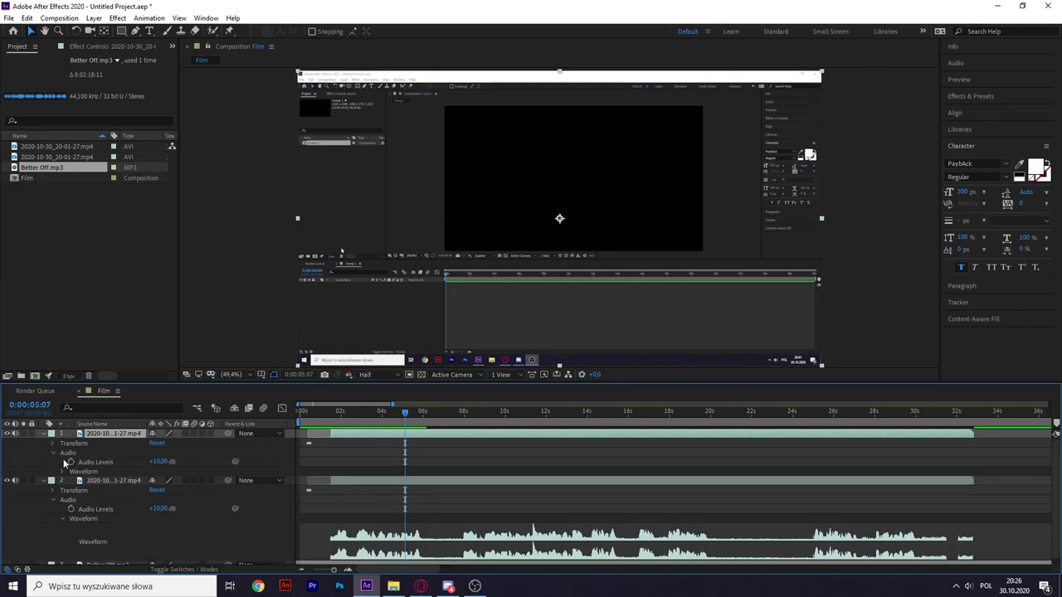
{"action": "left_click", "coordinate": [63, 472]}
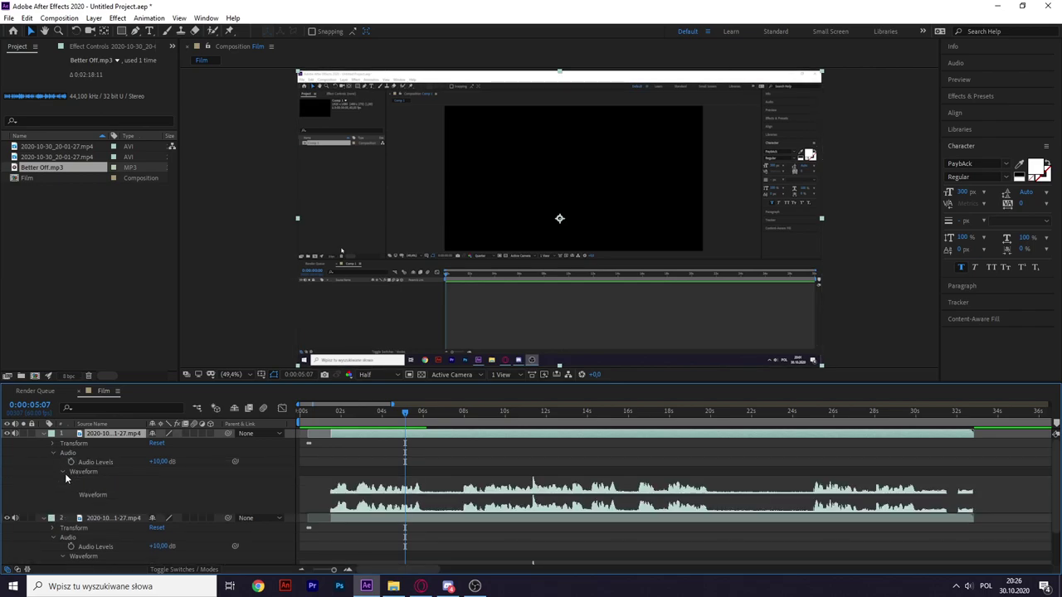
{"action": "left_click", "coordinate": [51, 528]}
{"action": "scroll", "coordinate": [50, 532], "scroll_direction": "down", "scroll_amount": 1}
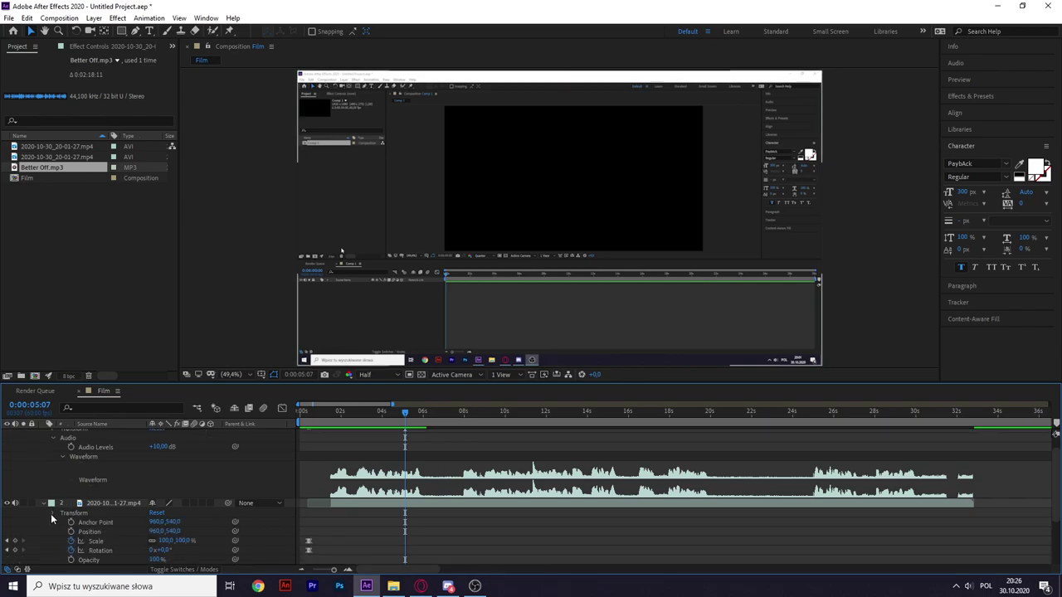
{"action": "left_click", "coordinate": [51, 513]}
{"action": "scroll", "coordinate": [48, 508], "scroll_direction": "up", "scroll_amount": 1}
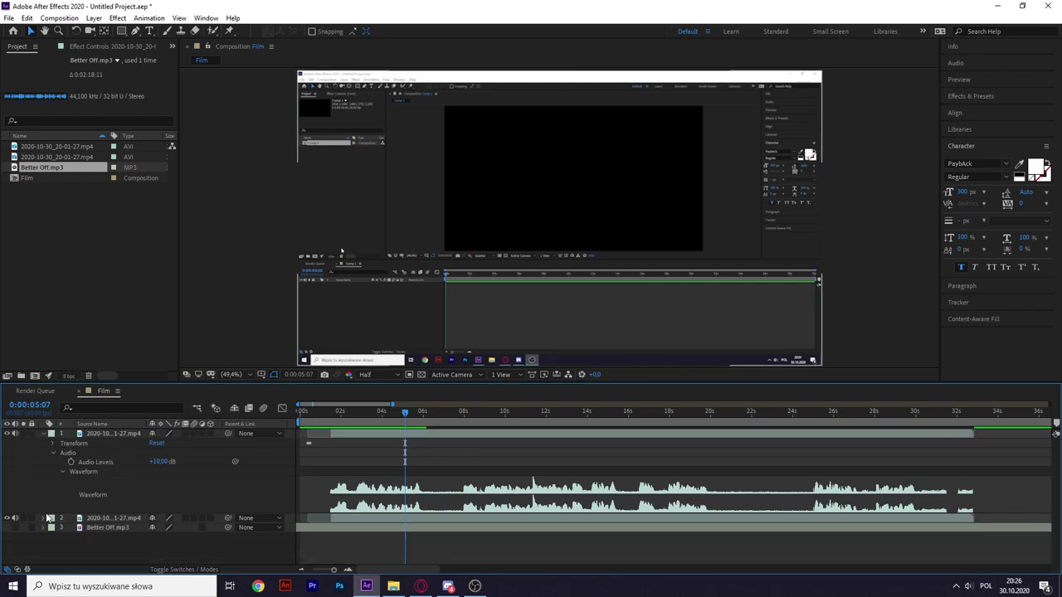
{"action": "scroll", "coordinate": [125, 510], "scroll_direction": "down", "scroll_amount": 4}
{"action": "scroll", "coordinate": [125, 511], "scroll_direction": "up", "scroll_amount": 3}
{"action": "scroll", "coordinate": [136, 514], "scroll_direction": "down", "scroll_amount": 2}
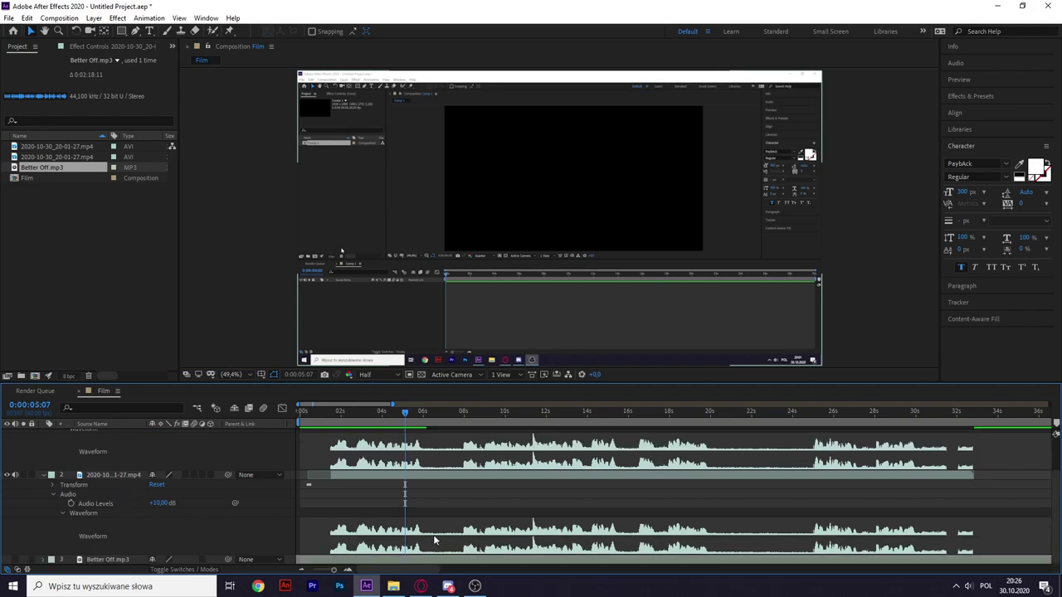
Trim the end of the second copy and rezoom the timeline around the current time.
{"action": "mouse_move", "coordinate": [404, 412]}
{"action": "left_mouse_down"}
{"action": "mouse_move", "coordinate": [454, 418]}
{"action": "mouse_move", "coordinate": [444, 421]}
{"action": "left_mouse_up"}
{"action": "left_click_drag", "start_coordinate": [976, 474], "coordinate": [422, 473]}
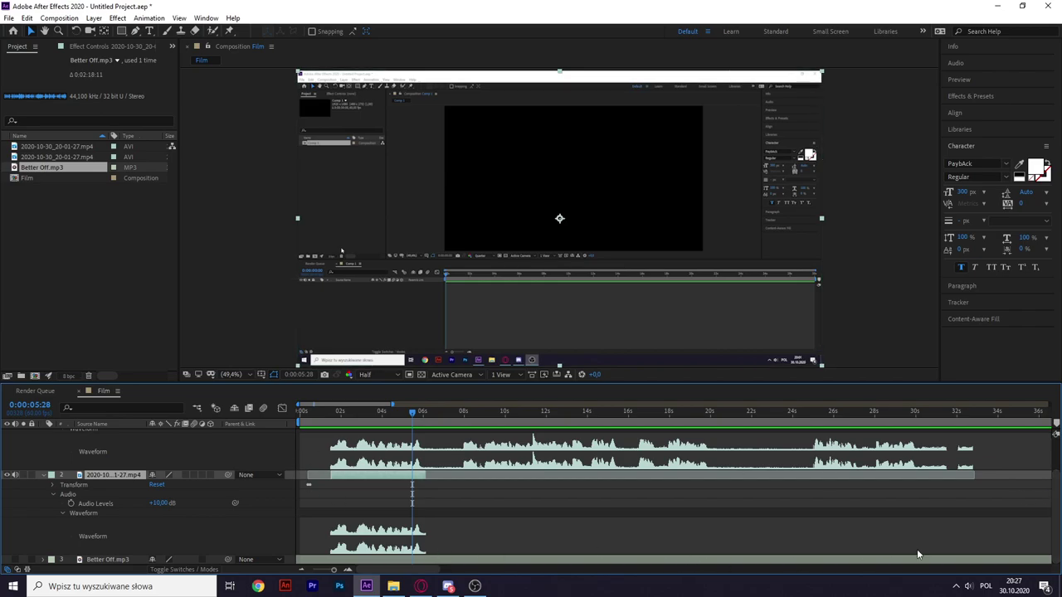
{"action": "left_click", "coordinate": [963, 564]}
{"action": "key", "text": "minus"}
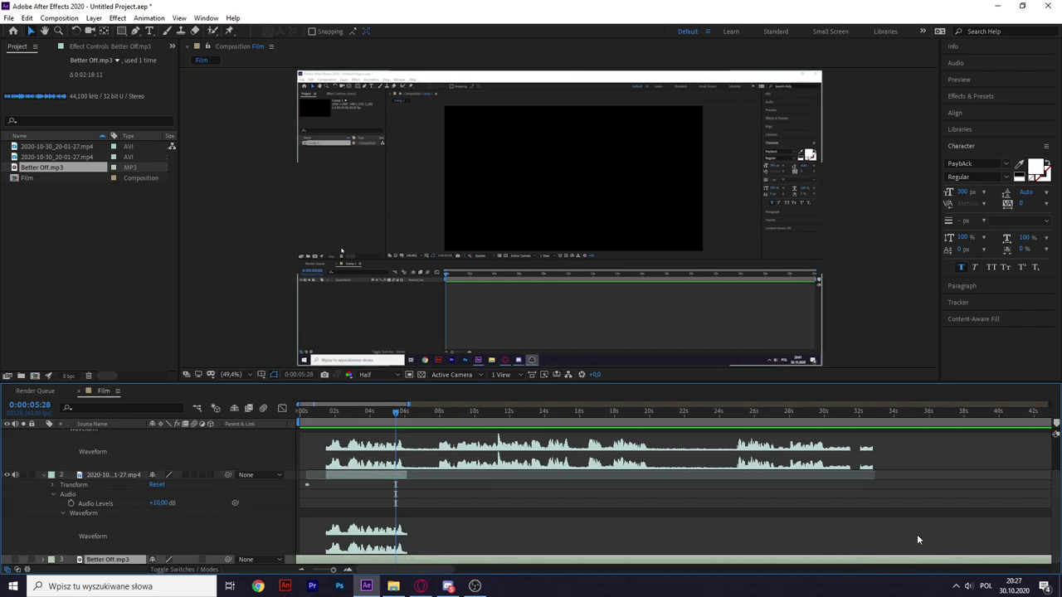
{"action": "key", "text": "minus"}
{"action": "key", "text": "minus"}
{"action": "key", "text": "minus"}
{"action": "key", "text": "minus"}
{"action": "key", "text": "minus"}
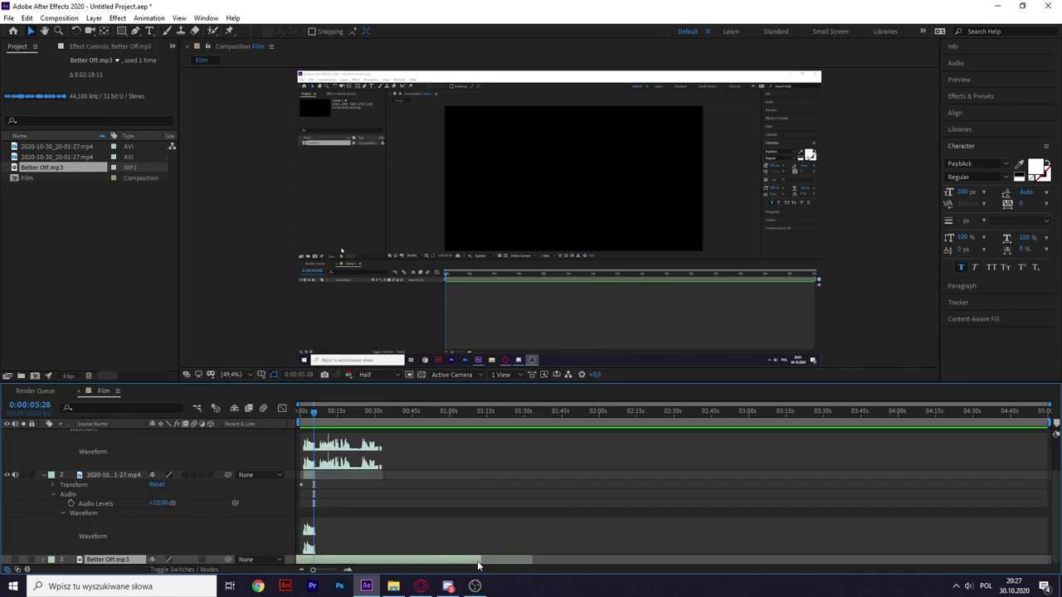
{"action": "key", "text": "equal"}
{"action": "key", "text": "equal"}
{"action": "key", "text": "equal"}
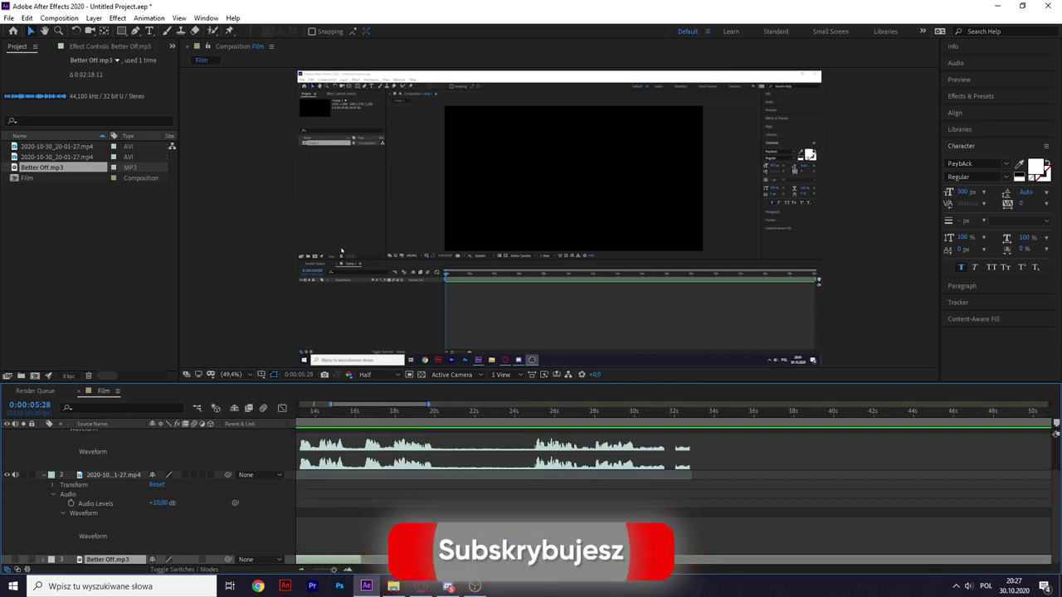
{"action": "key", "text": "d"}
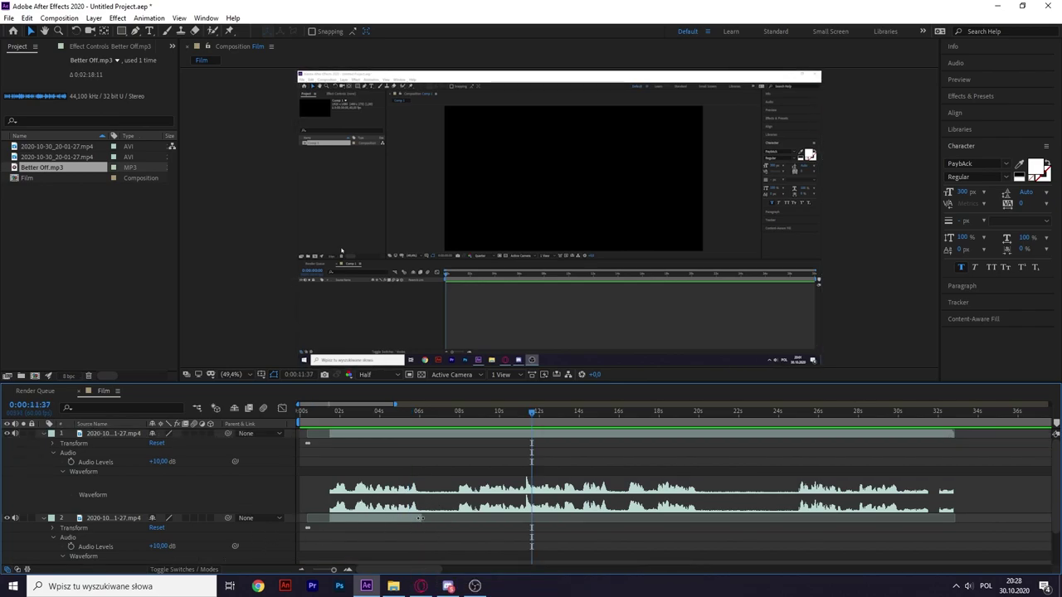
Trim the top copy's in point to 0:00:07:54 and return to the composition start.
{"action": "left_click", "coordinate": [358, 433]}
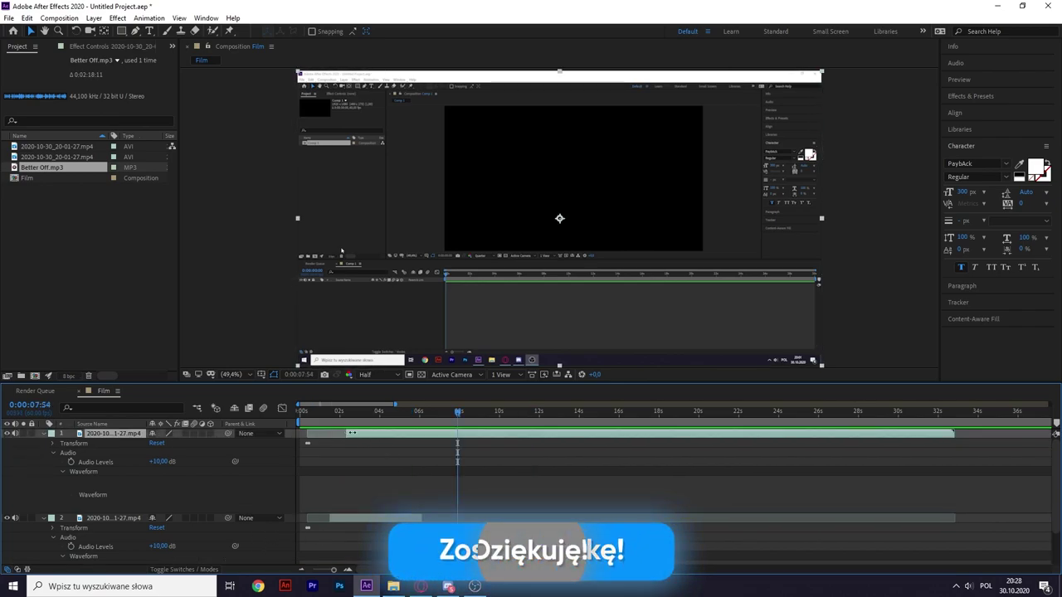
{"action": "left_click_drag", "start_coordinate": [352, 433], "coordinate": [456, 433]}
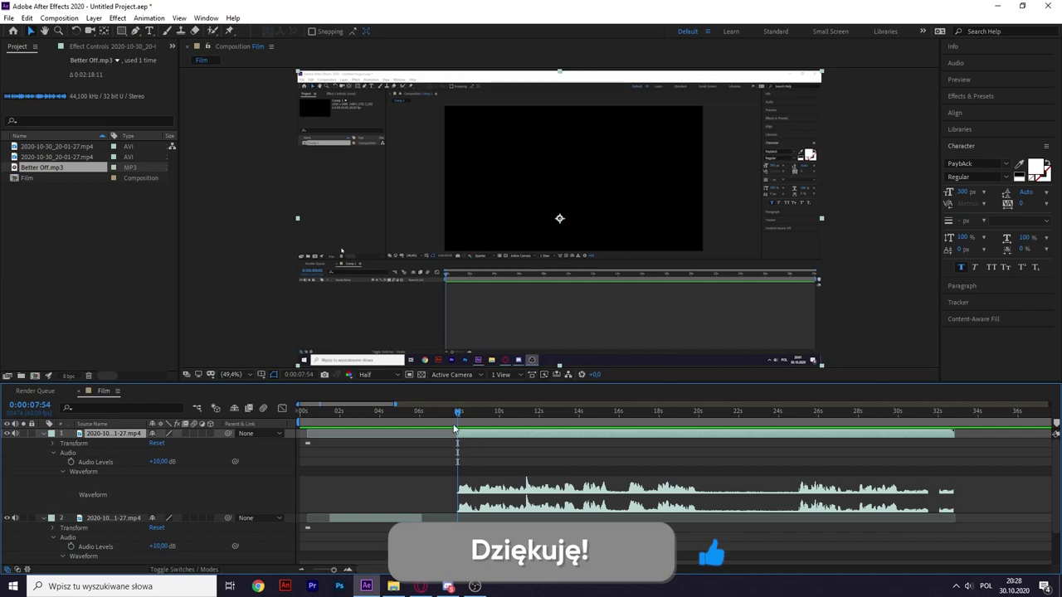
{"action": "key", "text": "Home"}
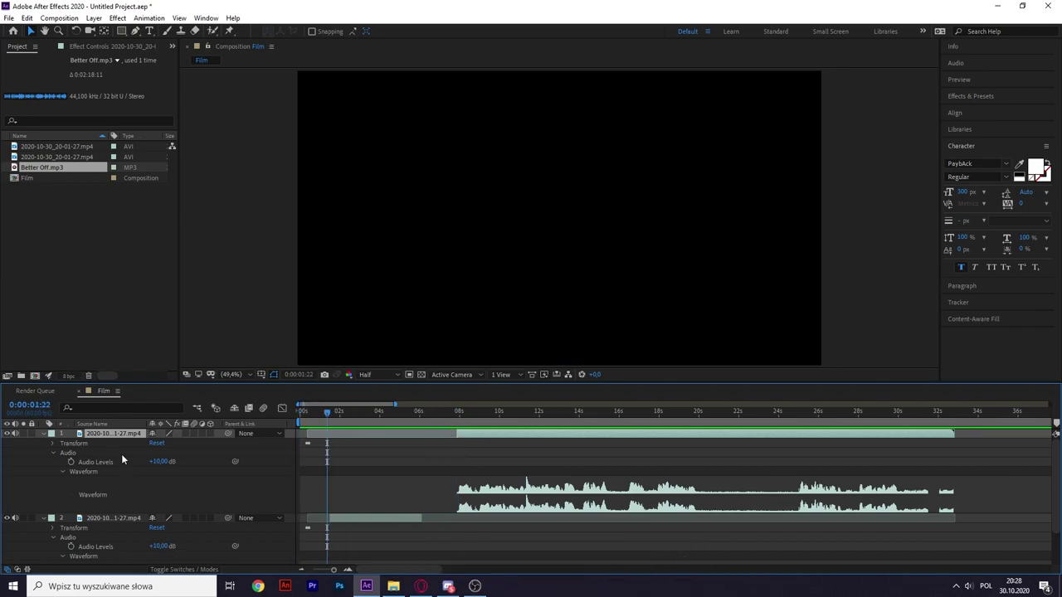
Preview the edit with both screen-recording clips.
{"action": "scroll", "coordinate": [121, 454], "scroll_direction": "down", "scroll_amount": 1}
{"action": "scroll", "coordinate": [164, 463], "scroll_direction": "up", "scroll_amount": 1}
{"action": "key", "text": "space"}
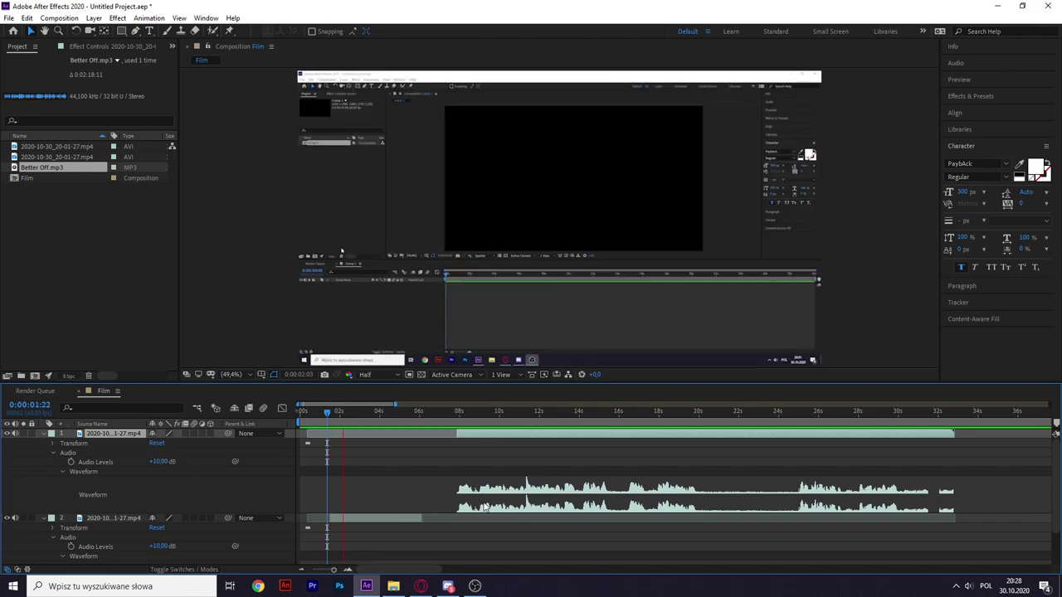
{"action": "scroll", "coordinate": [479, 502], "scroll_direction": "down", "scroll_amount": 1}
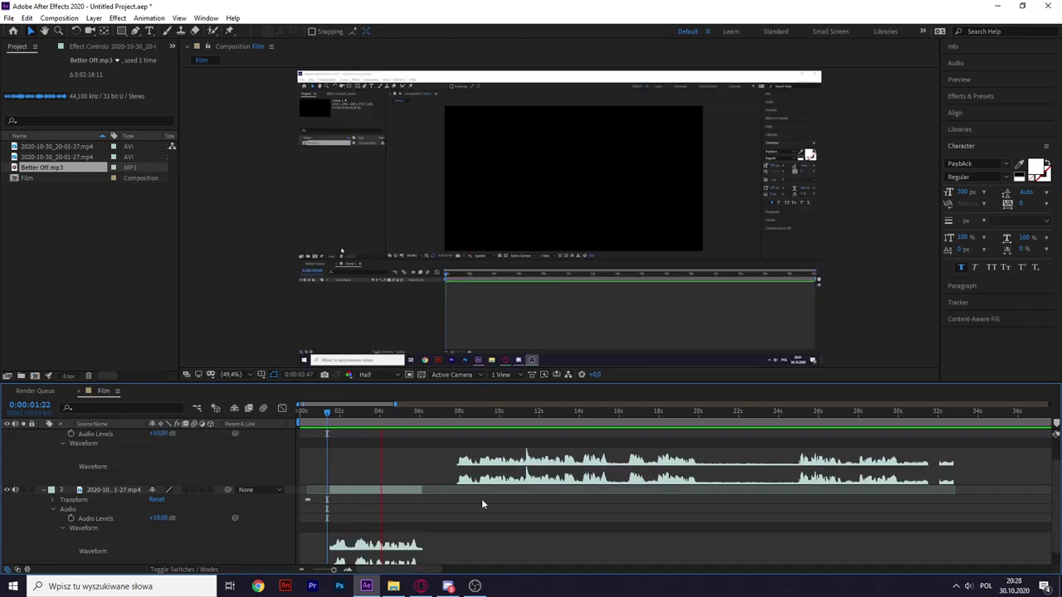
{"action": "key", "text": "space"}
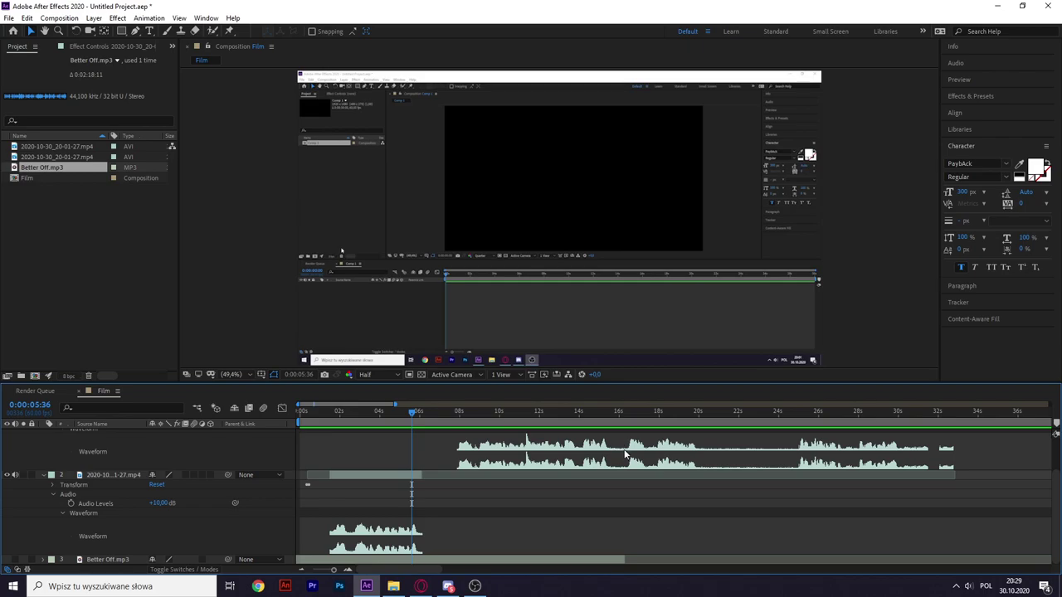
{"action": "scroll", "coordinate": [626, 454], "scroll_direction": "up", "scroll_amount": 1}
Slide the top clip earlier to meet the first clip, then queue Film for rendering to Film.avi.
{"action": "left_click_drag", "start_coordinate": [471, 442], "coordinate": [449, 442]}
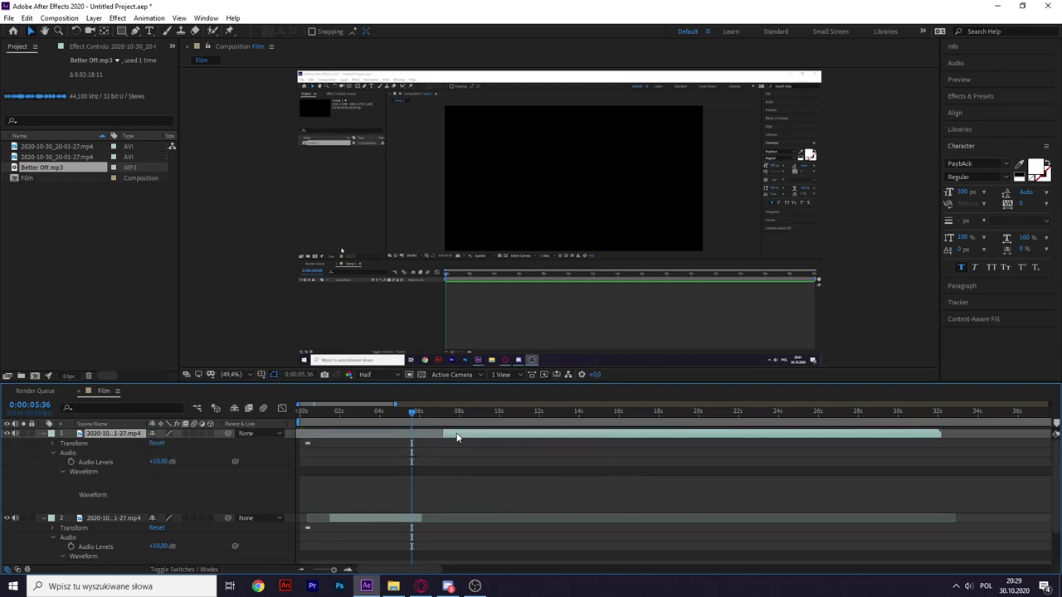
{"action": "key", "text": "s"}
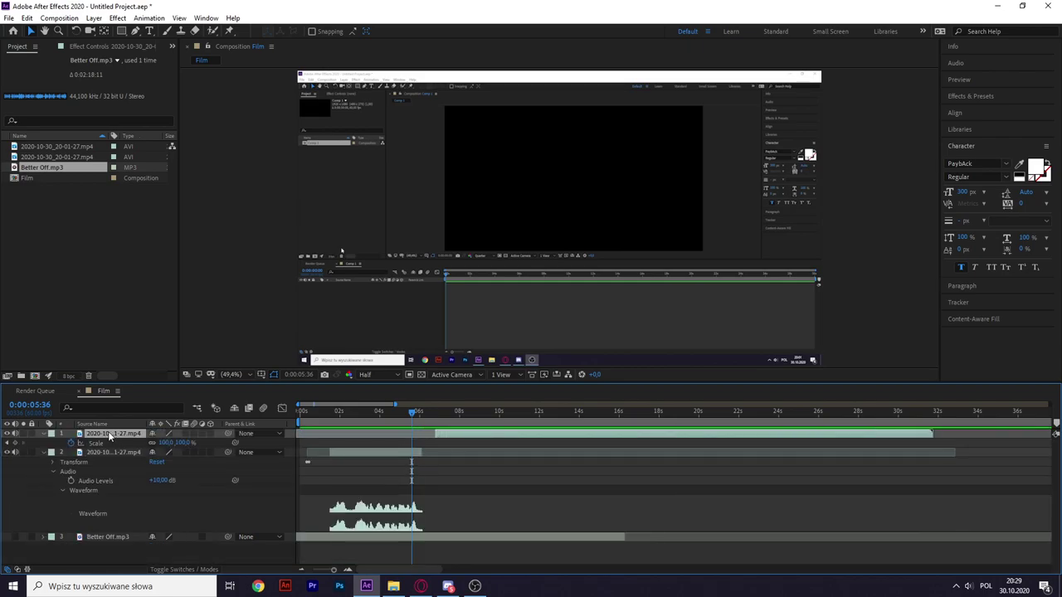
{"action": "left_click", "coordinate": [120, 452]}
{"action": "key", "text": "s"}
{"action": "left_click", "coordinate": [136, 500]}
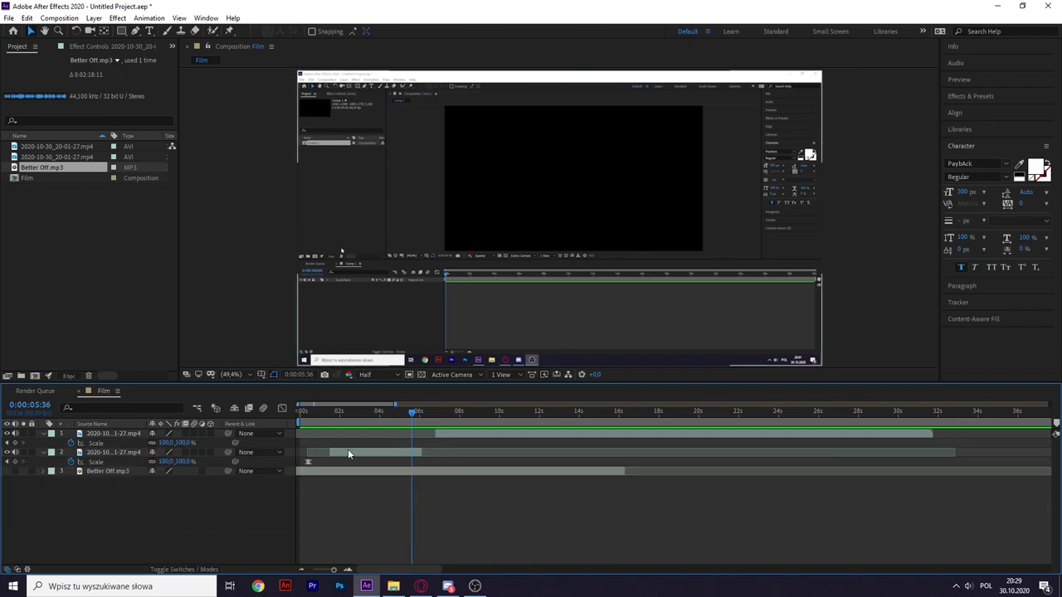
{"action": "left_click_drag", "start_coordinate": [439, 433], "coordinate": [394, 412]}
{"action": "left_click", "coordinate": [437, 504]}
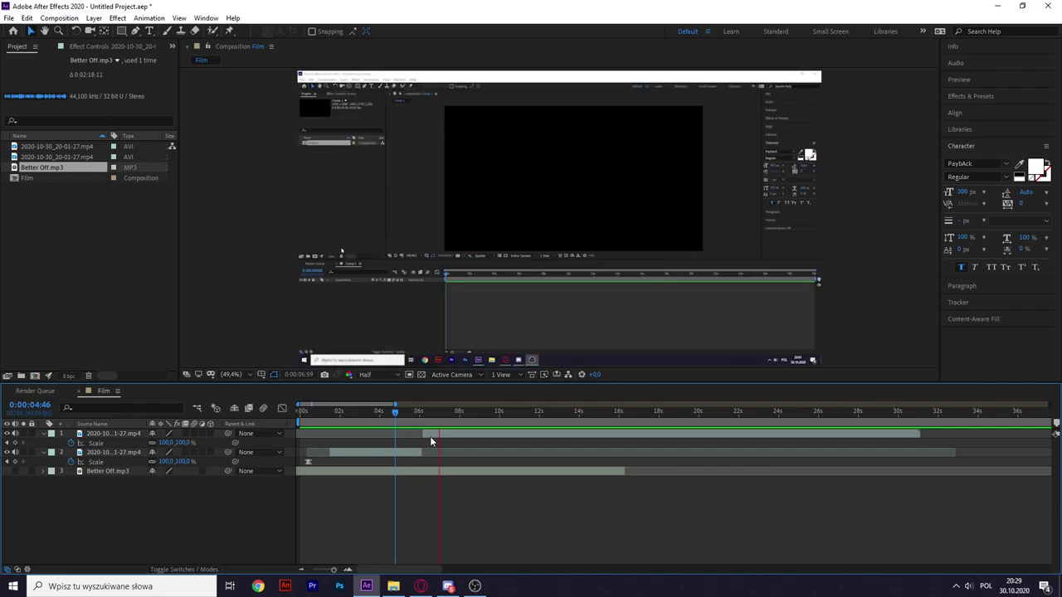
{"action": "key", "text": "space"}
{"action": "key", "text": "space"}
{"action": "mouse_move", "coordinate": [395, 404]}
{"action": "left_mouse_down"}
{"action": "mouse_move", "coordinate": [1055, 421]}
{"action": "mouse_move", "coordinate": [357, 444]}
{"action": "left_mouse_up"}
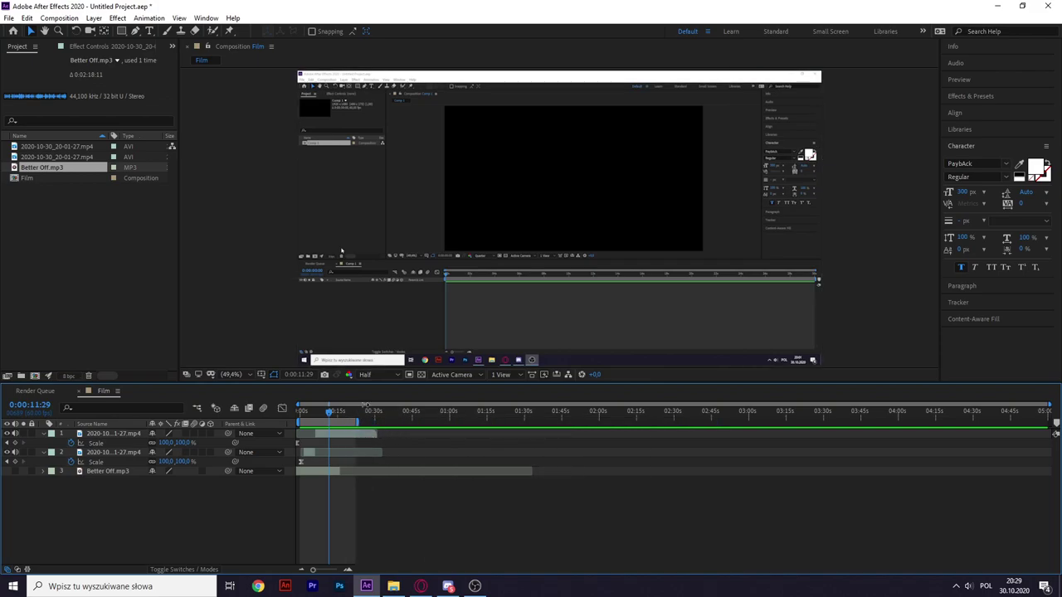
{"action": "key", "text": "ctrl+m"}
Inspect Film's Best Settings render settings without changes, then return to the Film timeline.
{"action": "left_click", "coordinate": [97, 458]}
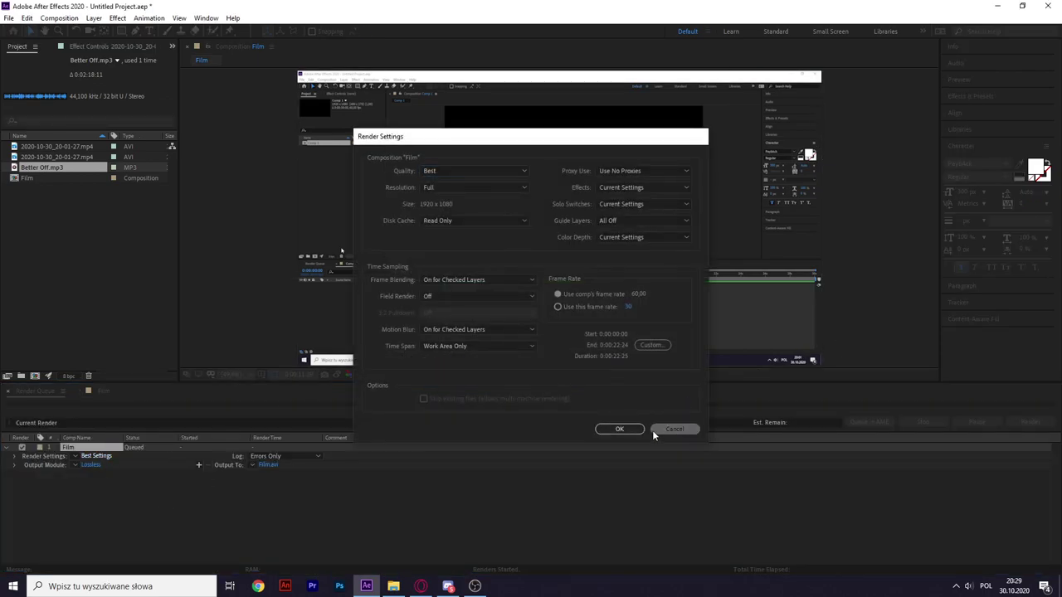
{"action": "left_click", "coordinate": [664, 432]}
{"action": "left_click", "coordinate": [101, 392]}
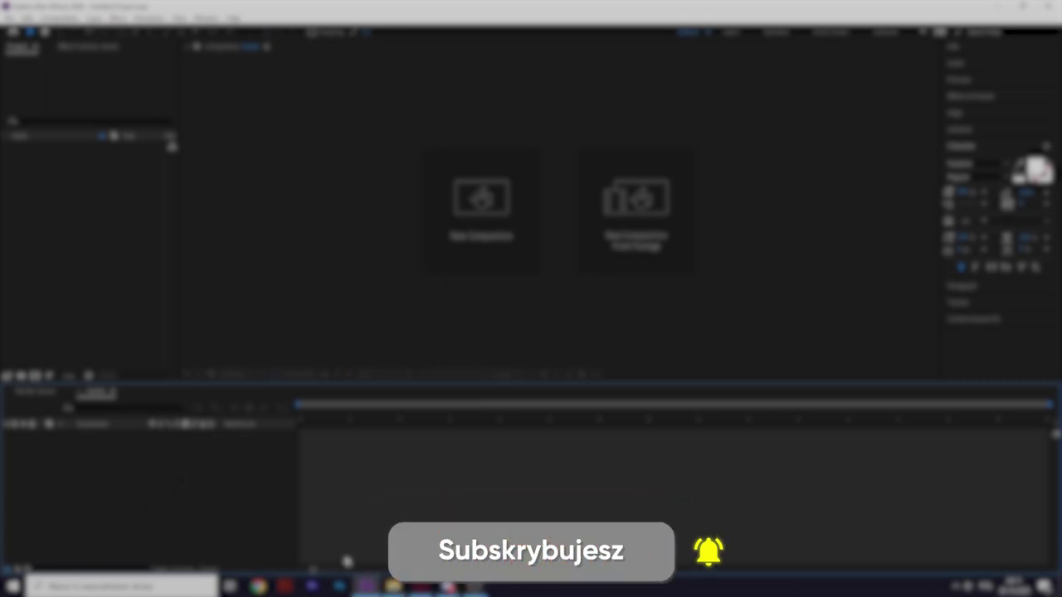
Start a new empty project from the File > New menu.
{"action": "left_click", "coordinate": [390, 585]}
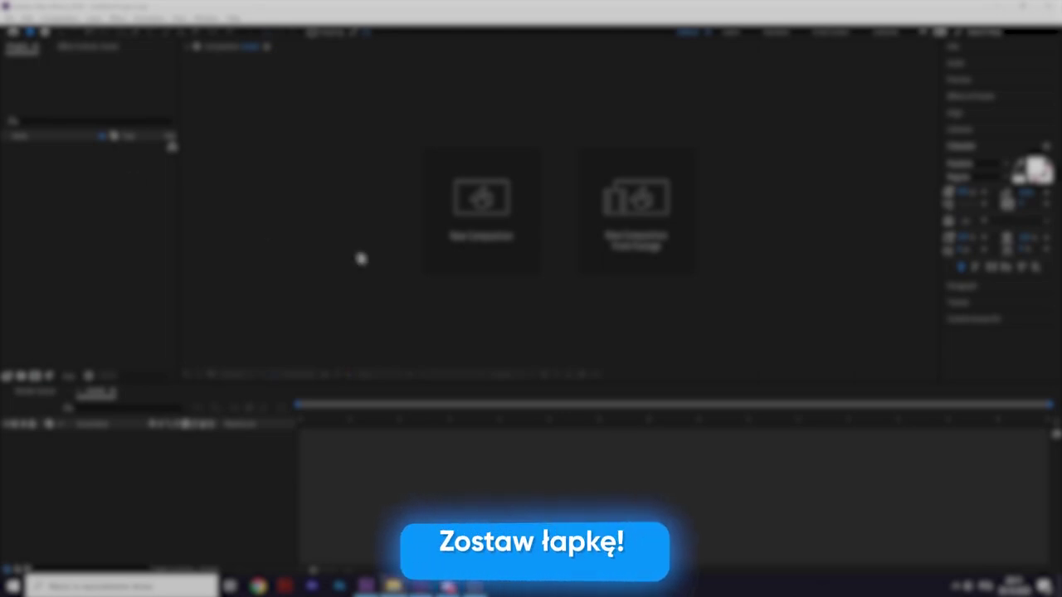
{"action": "left_click", "coordinate": [19, 16]}
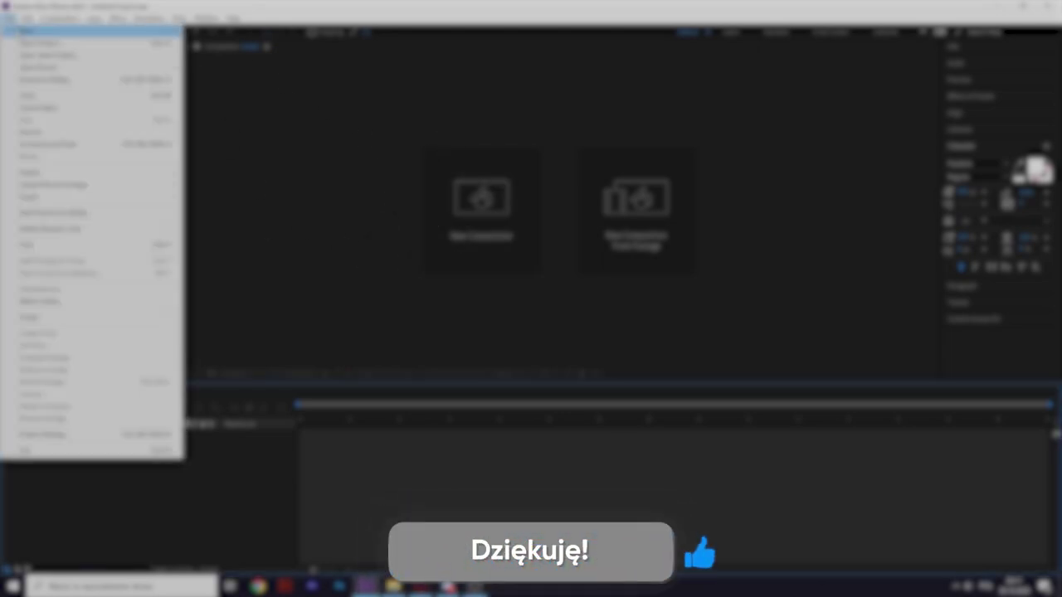
{"action": "mouse_move", "coordinate": [83, 33]}
{"action": "left_click", "coordinate": [307, 33]}
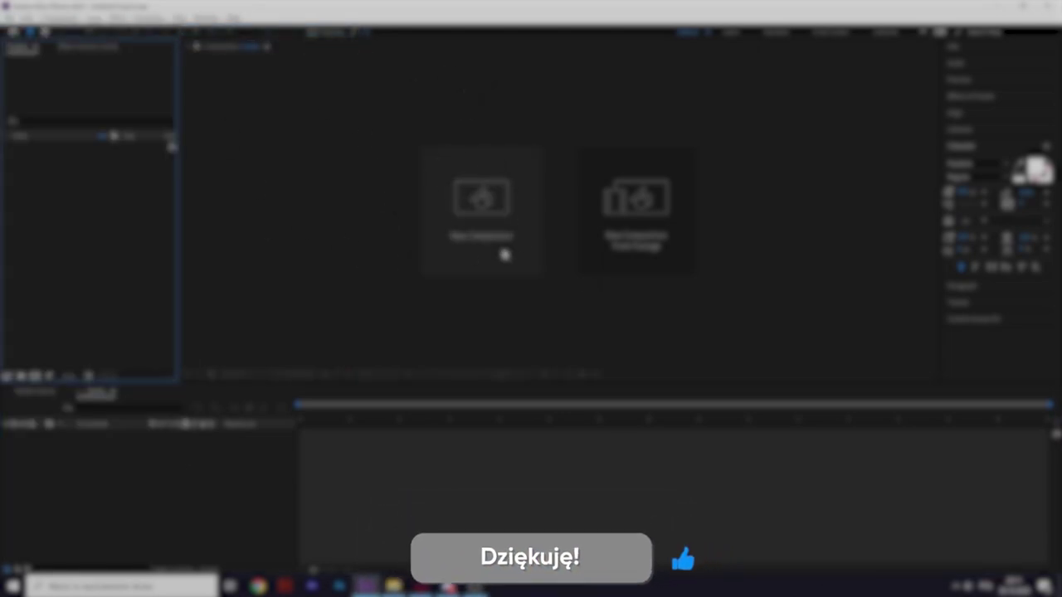
Create a new composition with a frame rate of 30.
{"action": "left_click", "coordinate": [503, 252]}
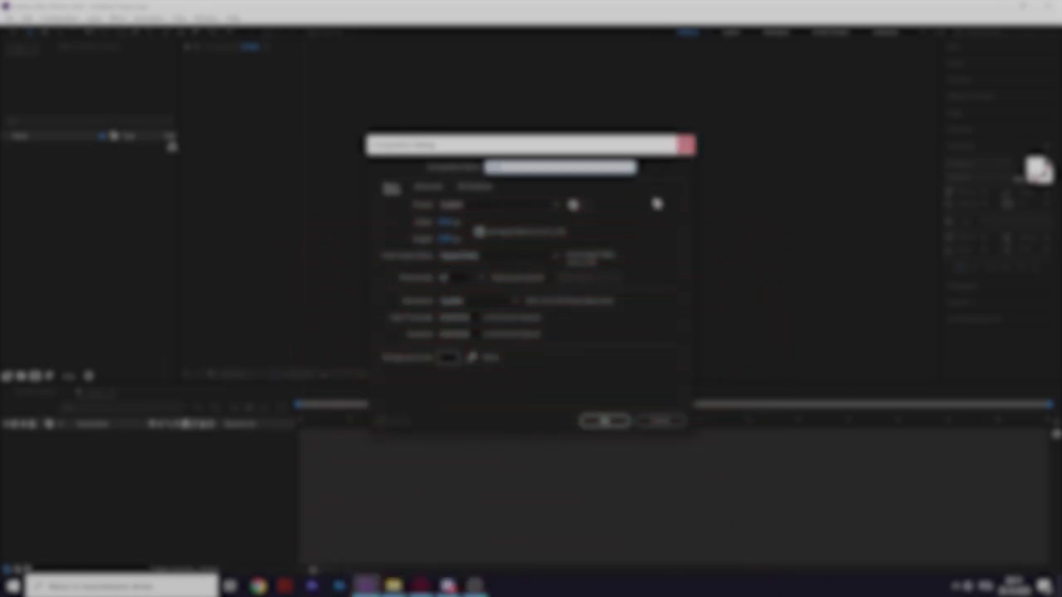
{"action": "left_click", "coordinate": [435, 280]}
{"action": "type", "text": "30"}
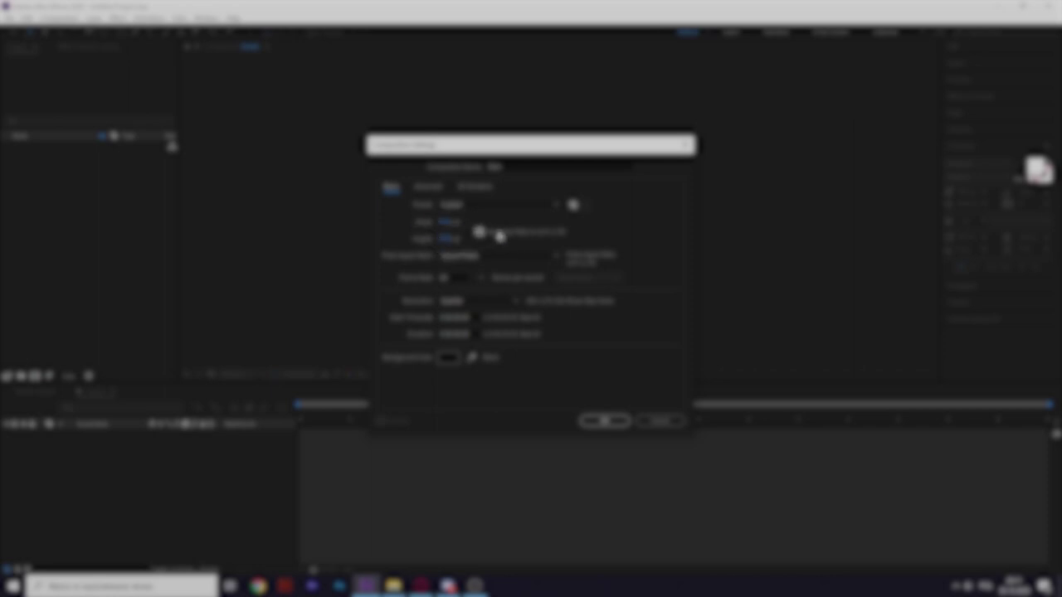
{"action": "left_click", "coordinate": [599, 423]}
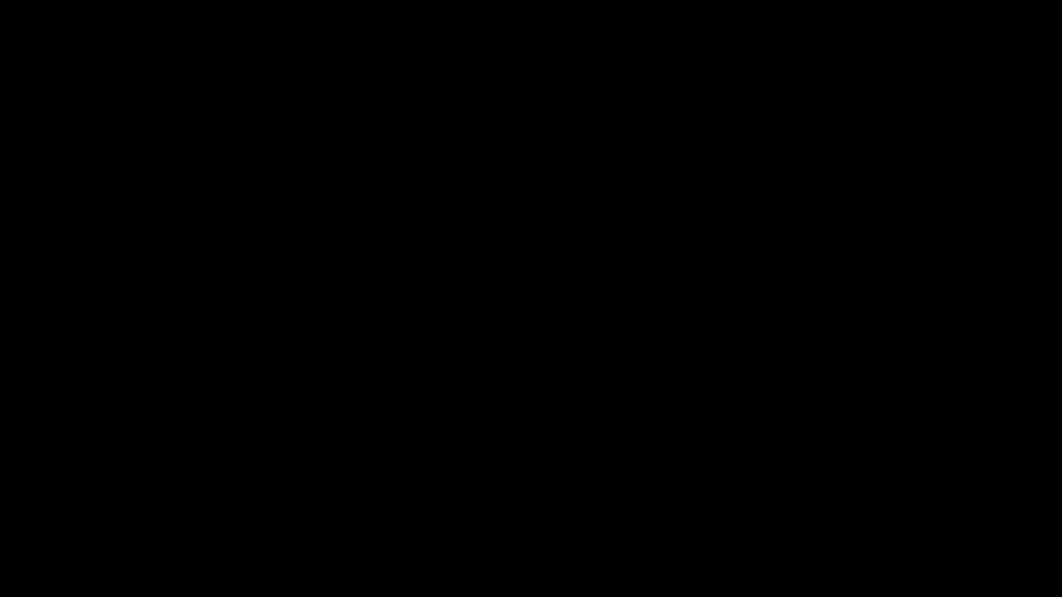